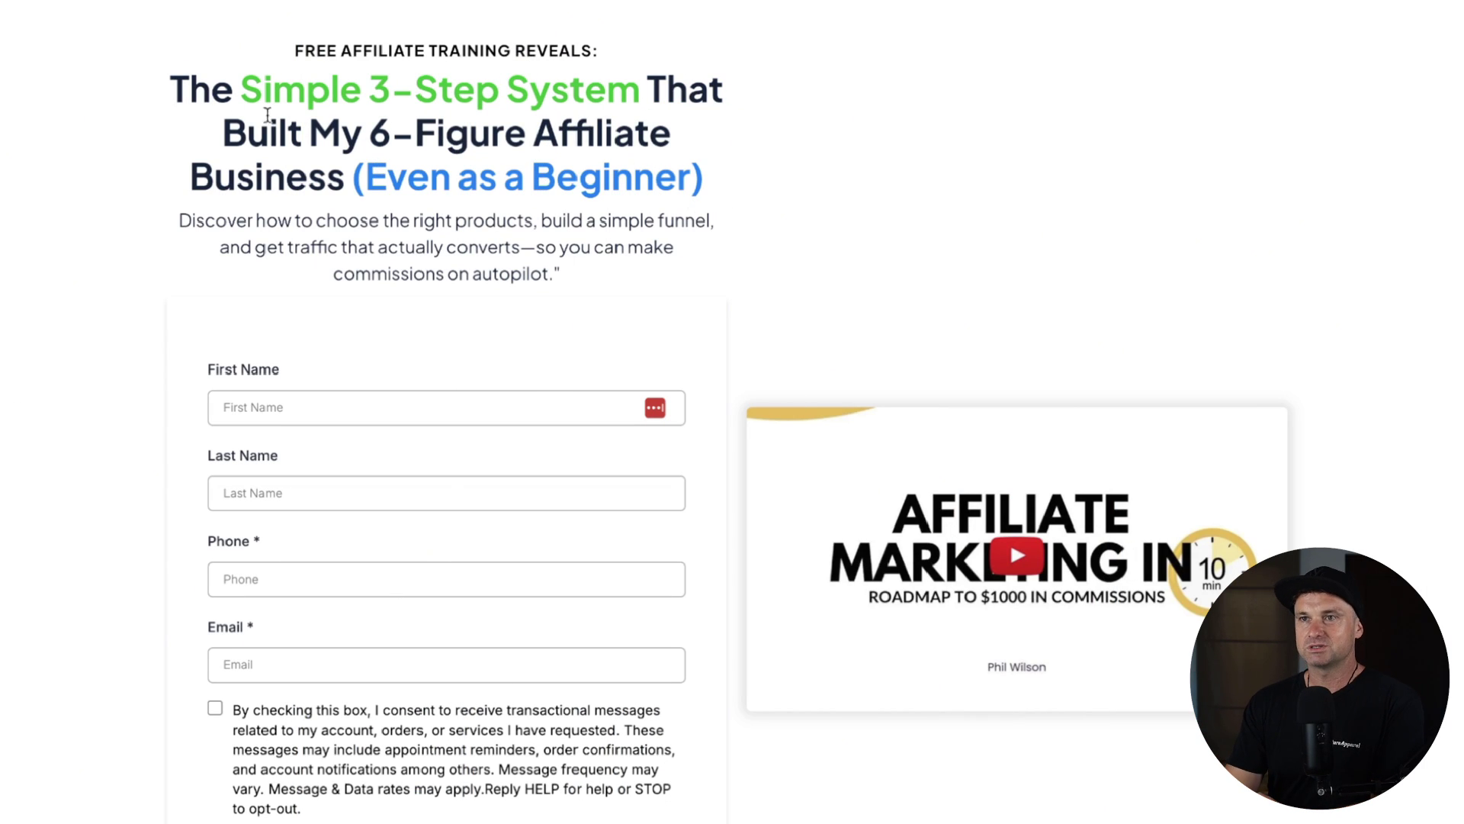
- Examine the landing page preview, including the headline, opt-in form fields, consent checkboxes and video
{"action": "scroll", "coordinate": [519, 330], "scroll_direction": "down", "scroll_amount": 3}
{"action": "scroll", "coordinate": [893, 314], "scroll_direction": "up", "scroll_amount": 2}
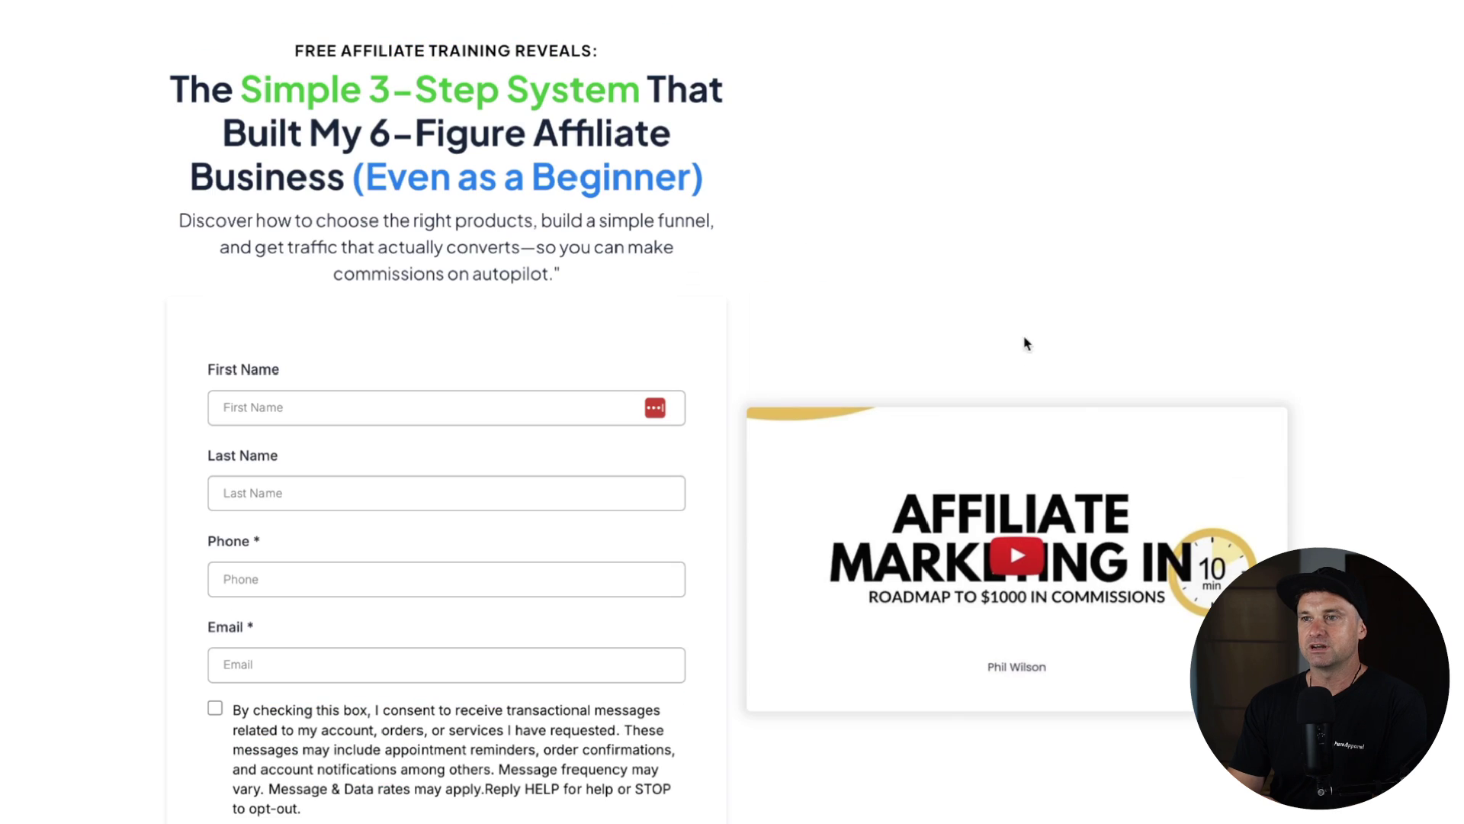
{"action": "scroll", "coordinate": [500, 190], "scroll_direction": "down", "scroll_amount": 3}
{"action": "scroll", "coordinate": [260, 111], "scroll_direction": "up", "scroll_amount": 1}
{"action": "scroll", "coordinate": [130, 311], "scroll_direction": "up", "scroll_amount": 1}
{"action": "scroll", "coordinate": [196, 696], "scroll_direction": "down", "scroll_amount": 3}
{"action": "scroll", "coordinate": [301, 274], "scroll_direction": "up", "scroll_amount": 5}
{"action": "scroll", "coordinate": [517, 628], "scroll_direction": "down", "scroll_amount": 1}
{"action": "scroll", "coordinate": [358, 432], "scroll_direction": "down", "scroll_amount": 2}
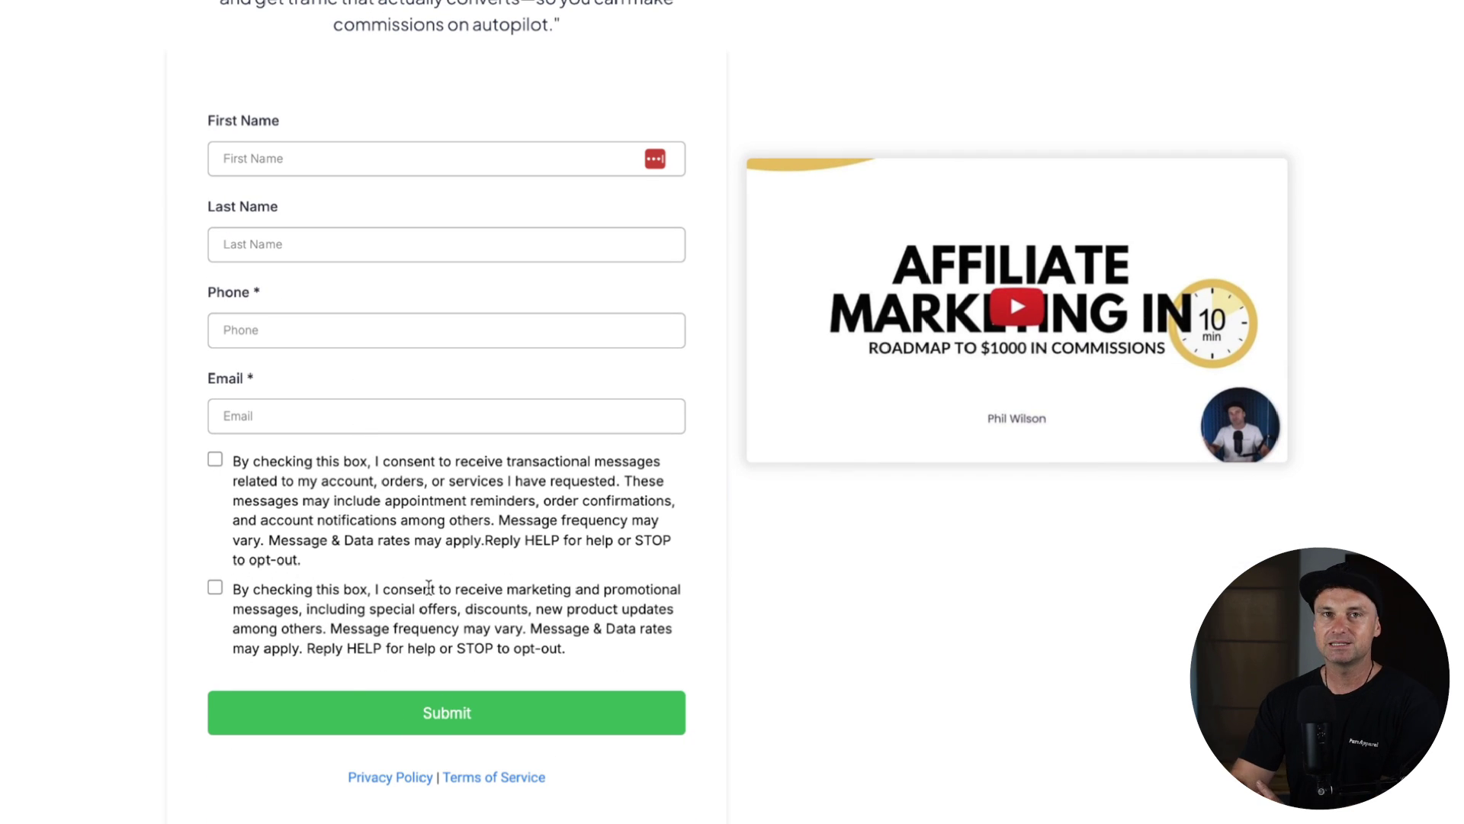
{"action": "scroll", "coordinate": [429, 603], "scroll_direction": "up", "scroll_amount": 1}
{"action": "scroll", "coordinate": [429, 596], "scroll_direction": "up", "scroll_amount": 3}
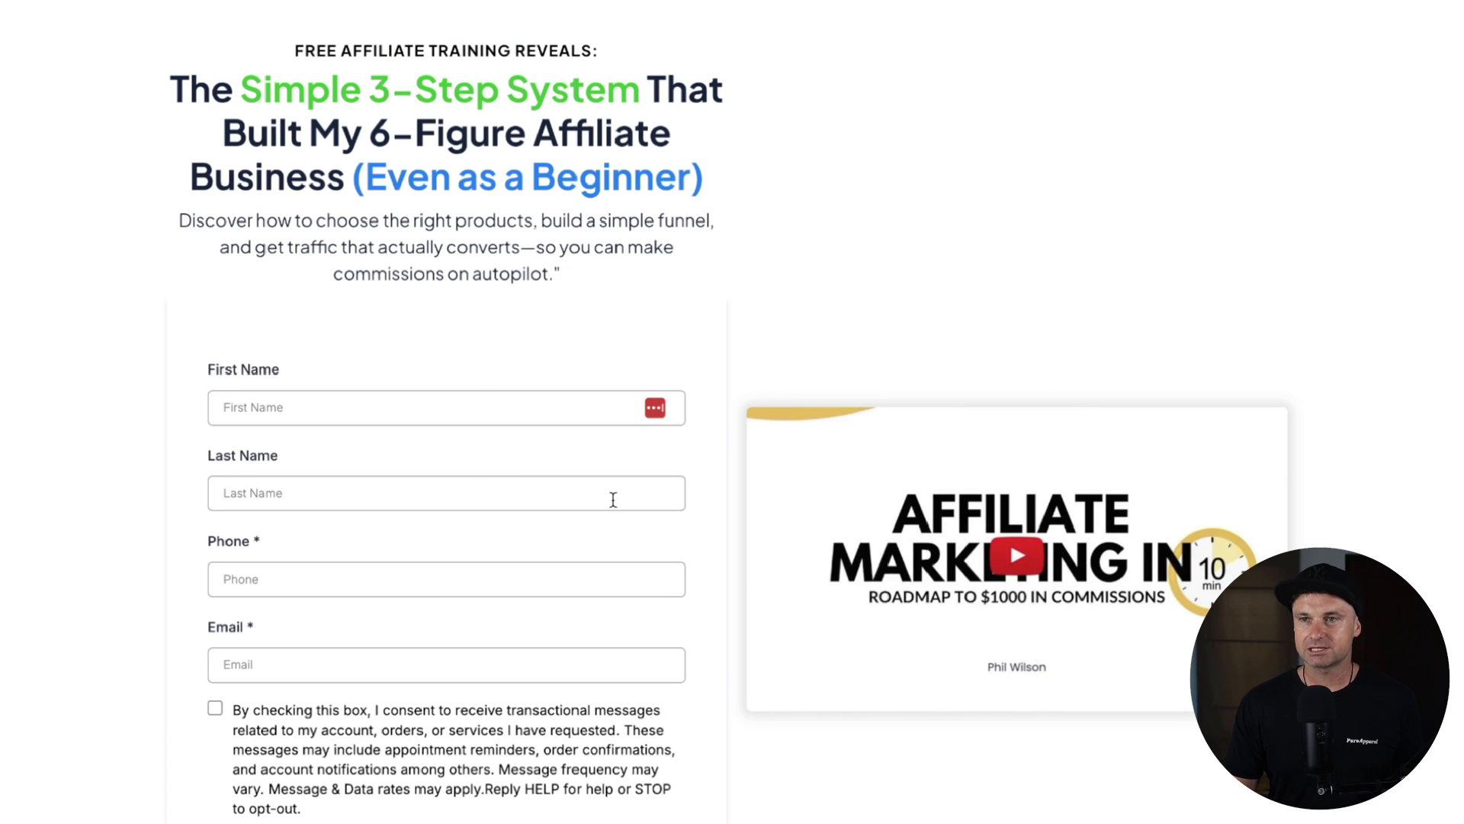
{"action": "scroll", "coordinate": [438, 703], "scroll_direction": "down", "scroll_amount": 1}
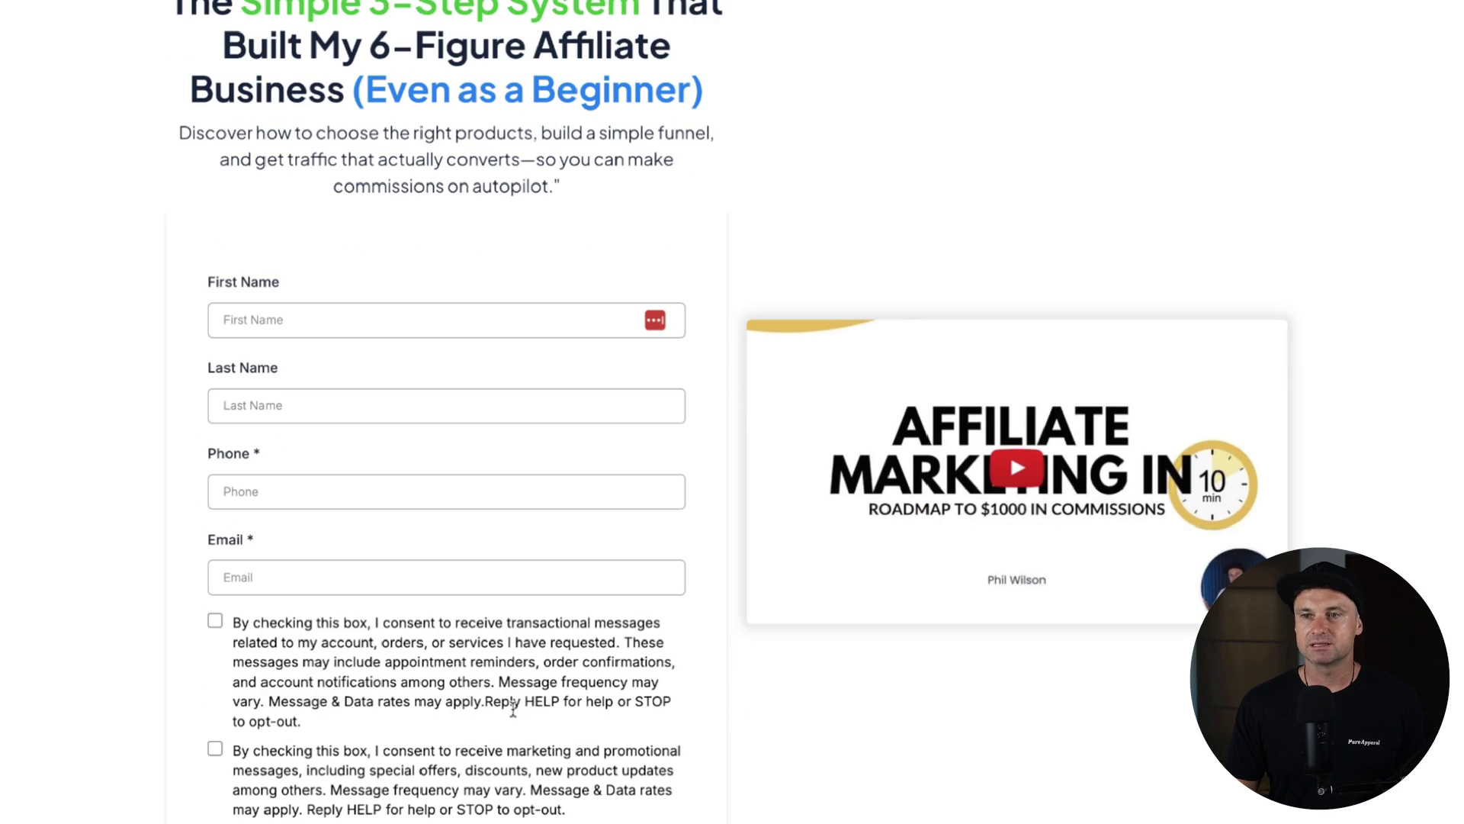
{"action": "scroll", "coordinate": [680, 450], "scroll_direction": "up", "scroll_amount": 1}
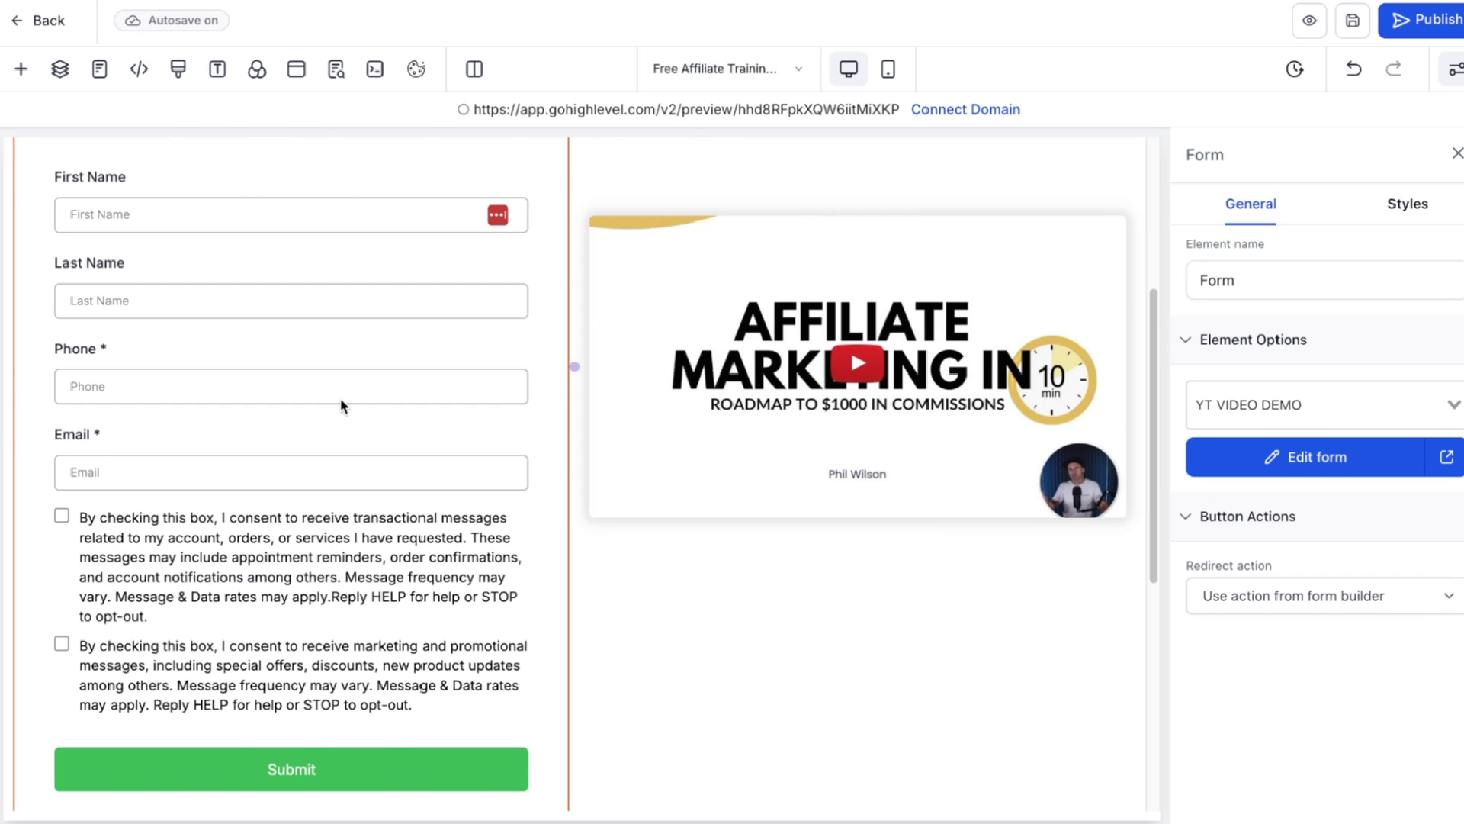
- Select the YT VIDEO DEMO form on the landing page in the page builder and open it for editing
{"action": "scroll", "coordinate": [338, 404], "scroll_direction": "up", "scroll_amount": 4}
{"action": "left_click", "coordinate": [709, 323]}
{"action": "scroll", "coordinate": [375, 512], "scroll_direction": "down", "scroll_amount": 4}
{"action": "left_click", "coordinate": [271, 363]}
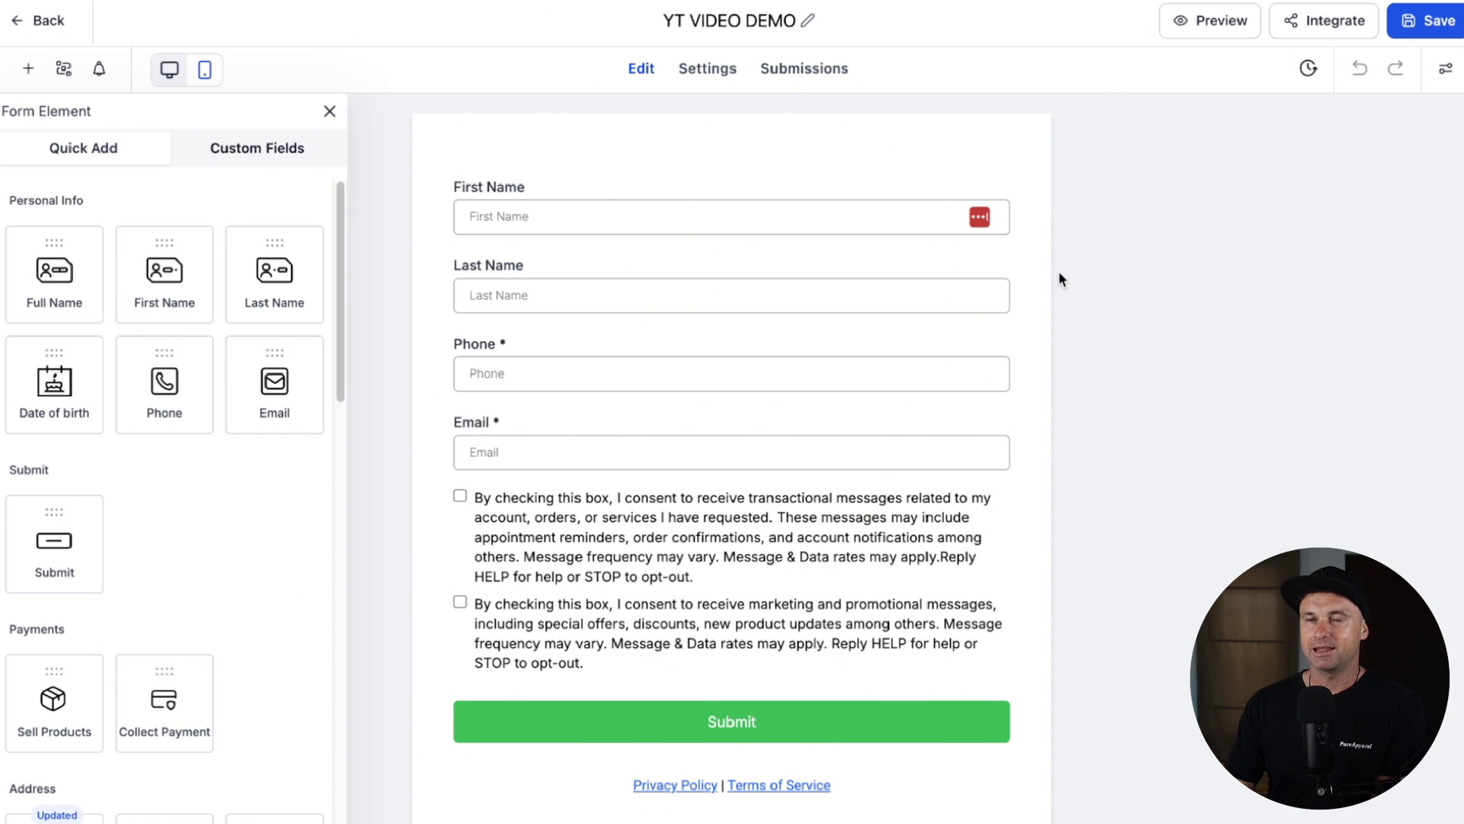
- Delete the Last Name field, Phone field, consent checkboxes and Privacy Policy and Terms of Service links from the form
{"action": "left_click", "coordinate": [959, 295]}
{"action": "left_click", "coordinate": [1010, 252]}
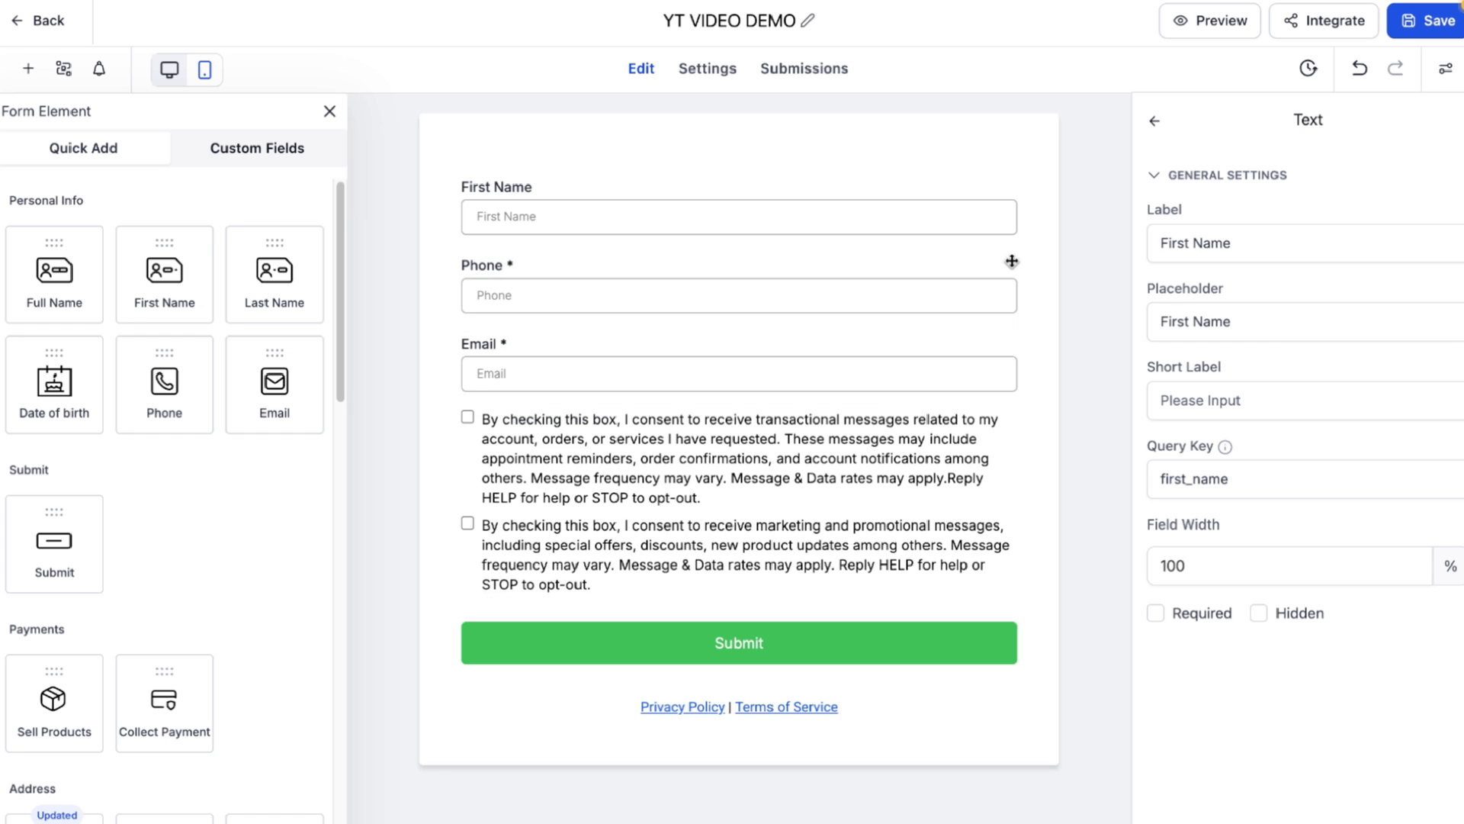
{"action": "left_click", "coordinate": [995, 270]}
{"action": "left_click", "coordinate": [1018, 252]}
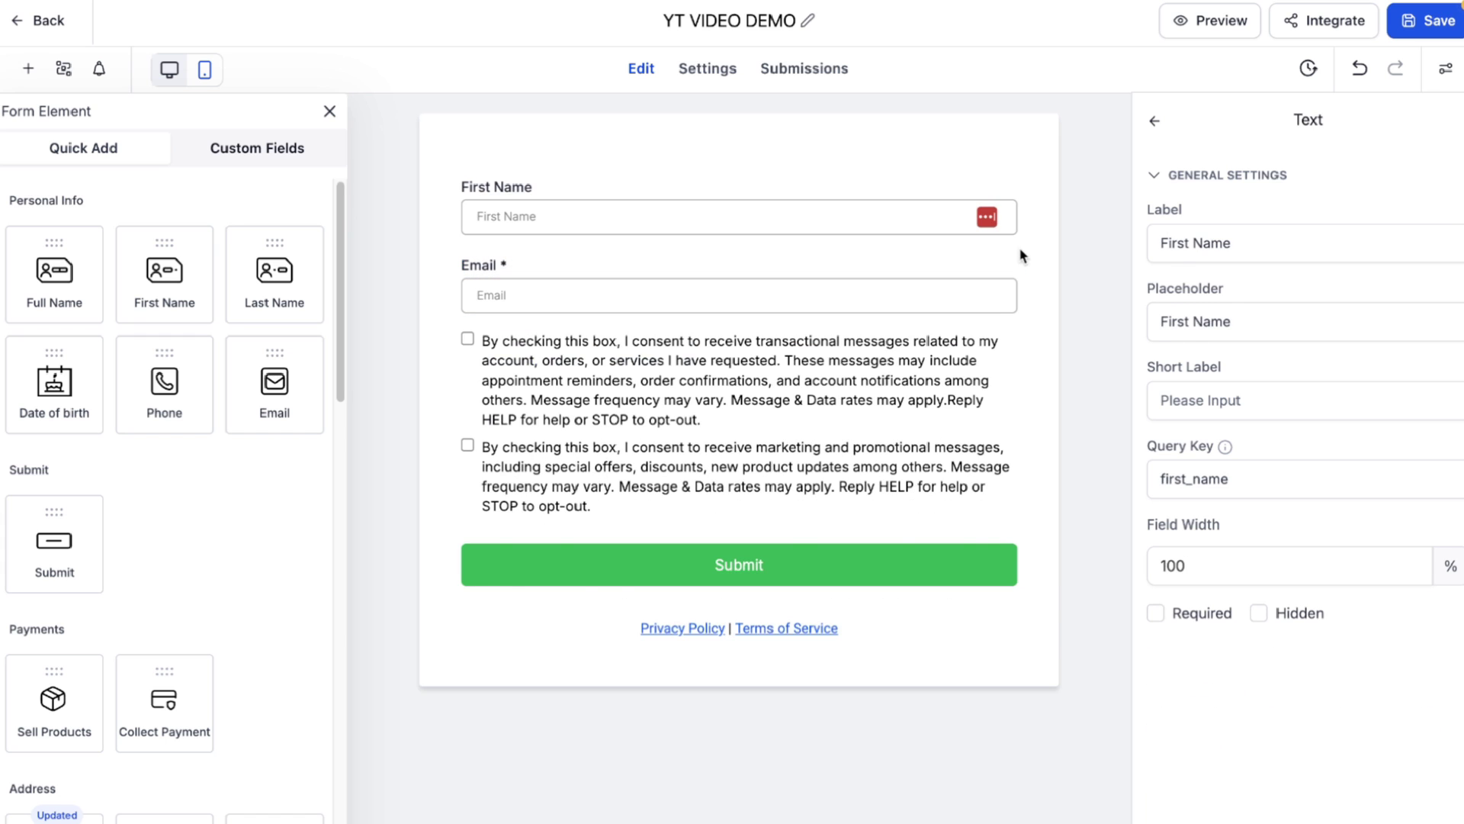
{"action": "left_click", "coordinate": [948, 386]}
{"action": "left_click", "coordinate": [1012, 332]}
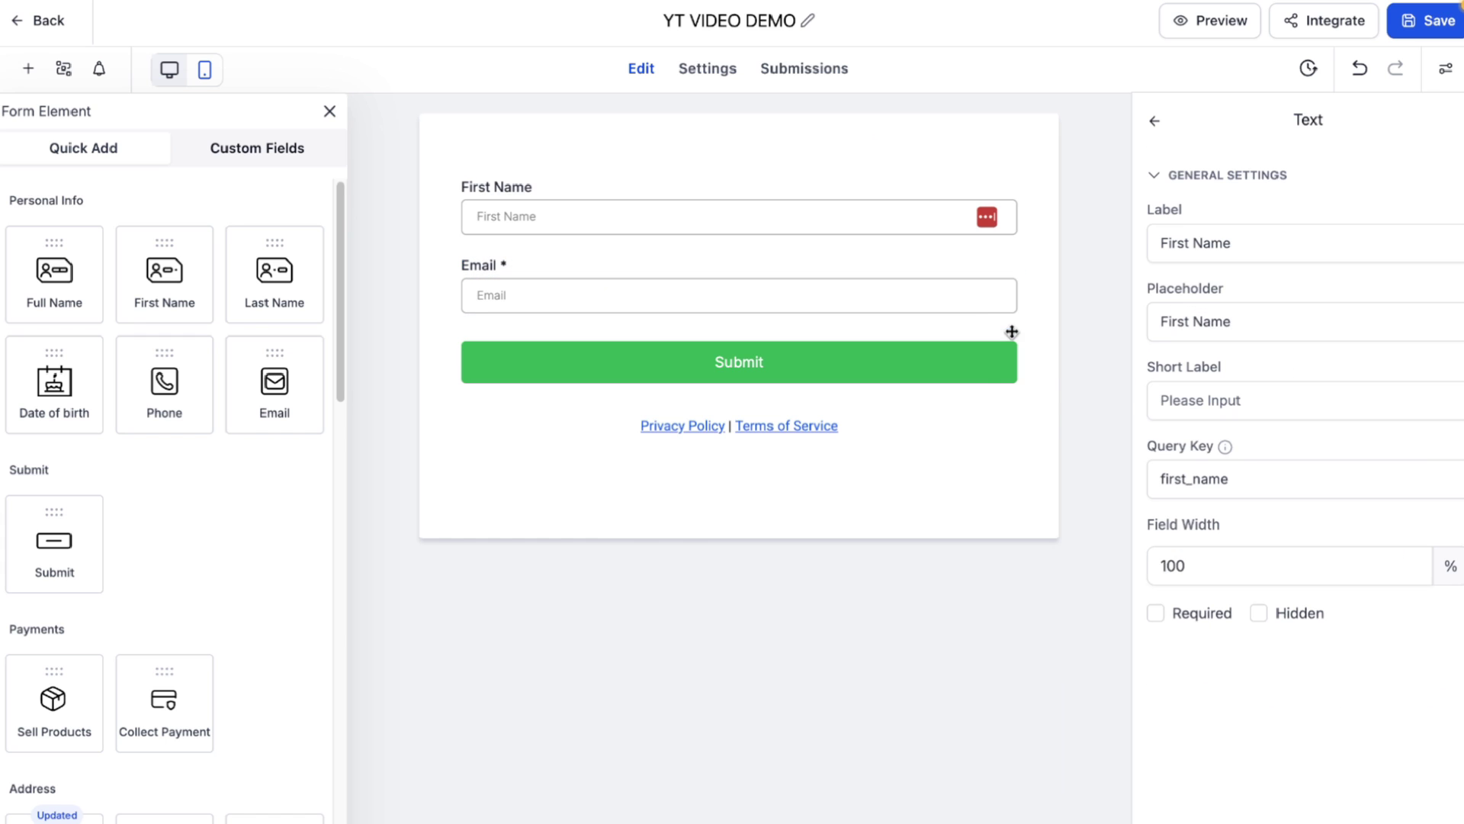
{"action": "left_click", "coordinate": [925, 430]}
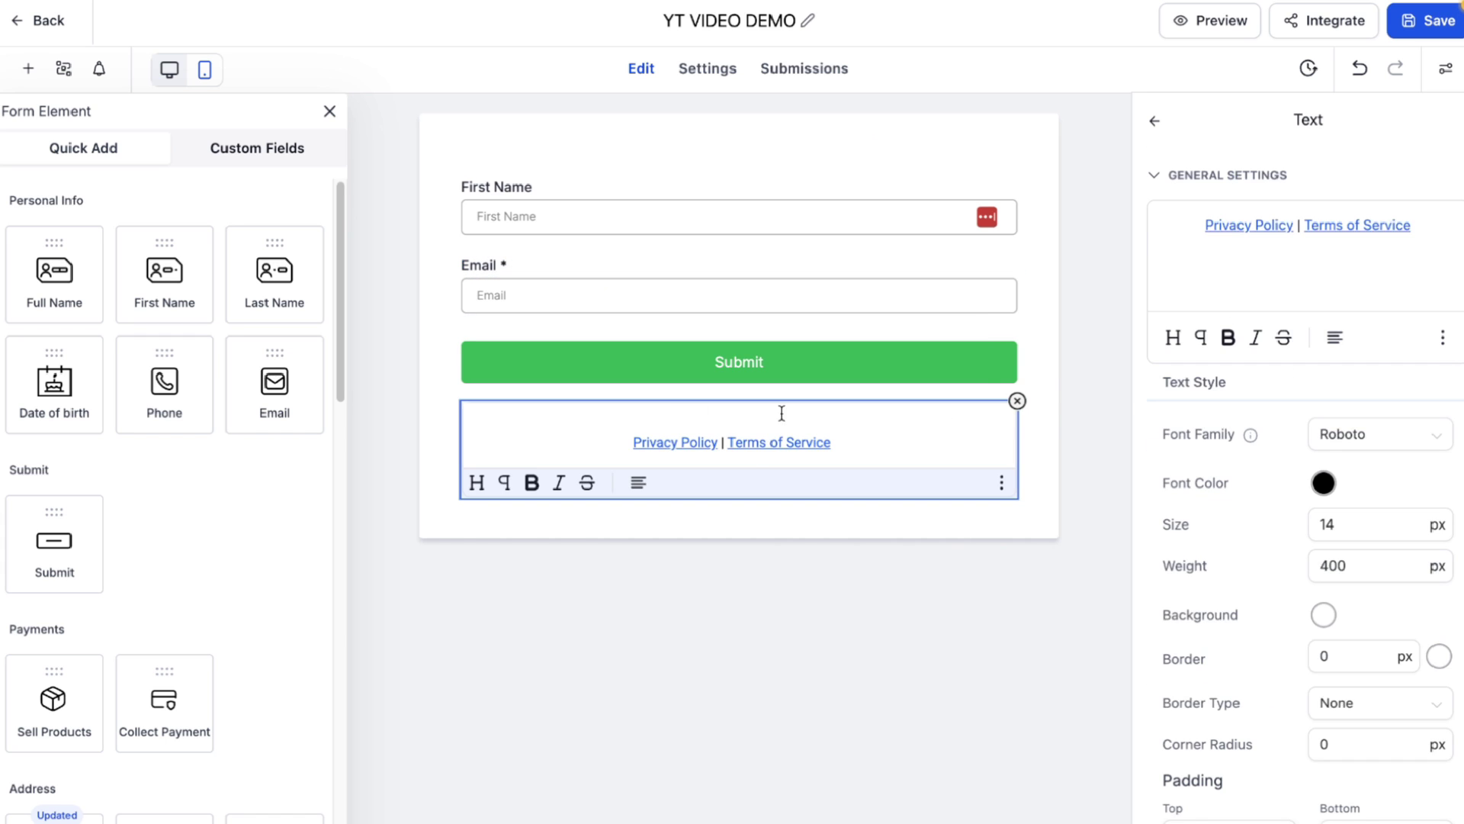
{"action": "left_click", "coordinate": [1018, 401]}
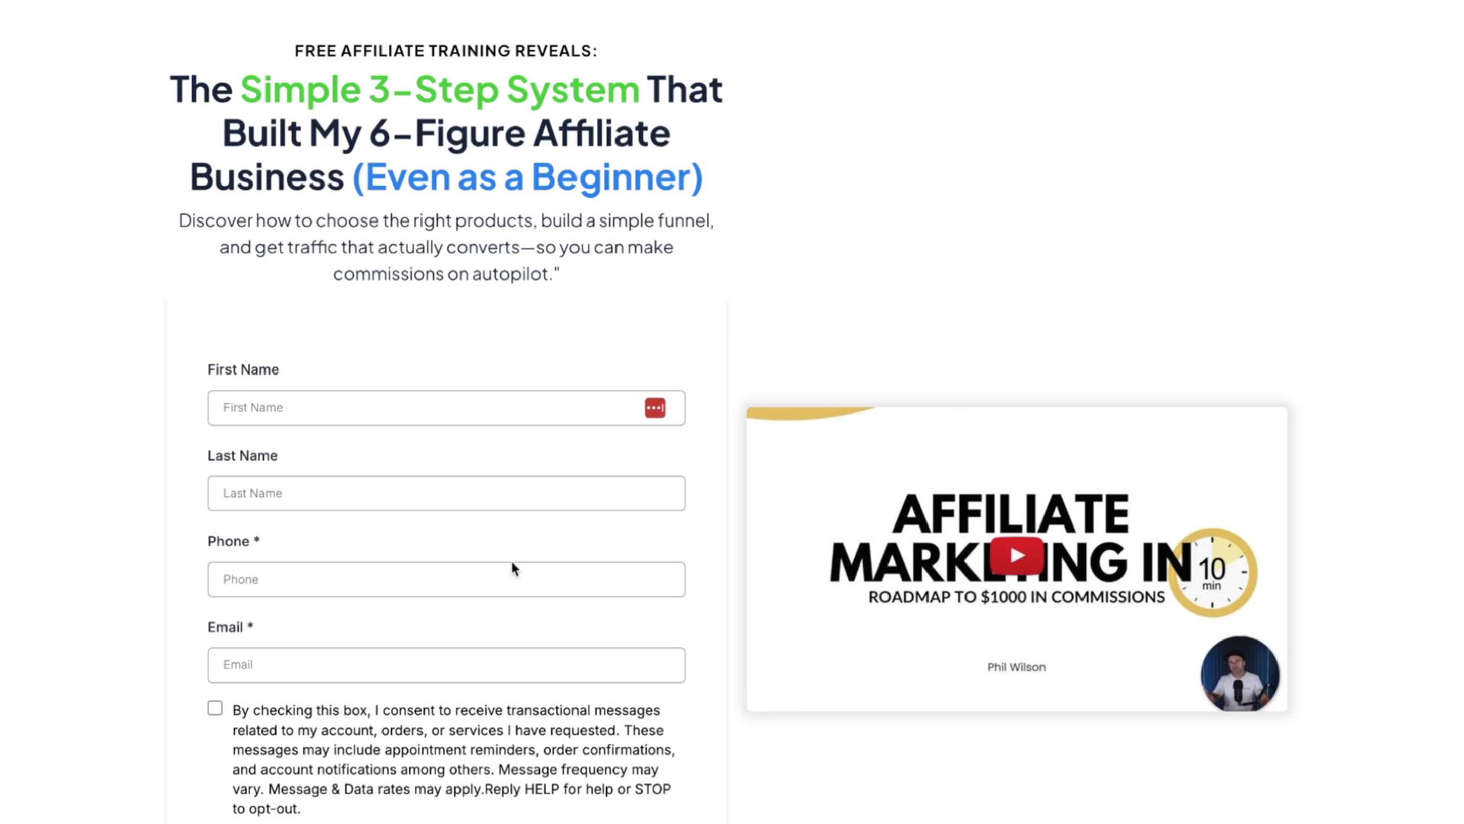
- Check the legal links and disclaimer text in the footer of the landing page preview
{"action": "scroll", "coordinate": [511, 564], "scroll_direction": "down", "scroll_amount": 10}
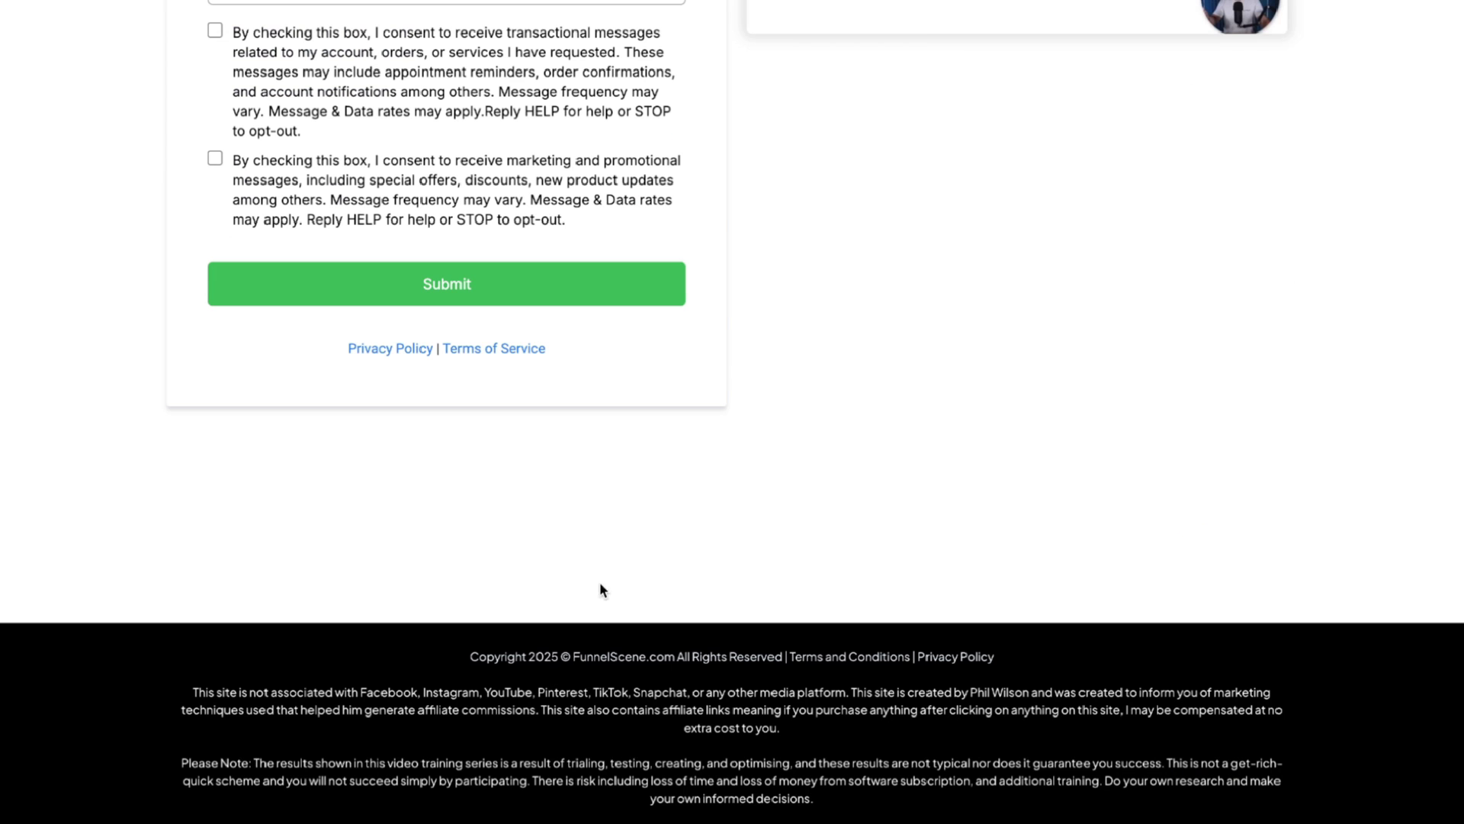
{"action": "left_click_drag", "start_coordinate": [991, 610], "coordinate": [729, 694]}
{"action": "left_click", "coordinate": [911, 738]}
{"action": "scroll", "coordinate": [823, 496], "scroll_direction": "up", "scroll_amount": 15}
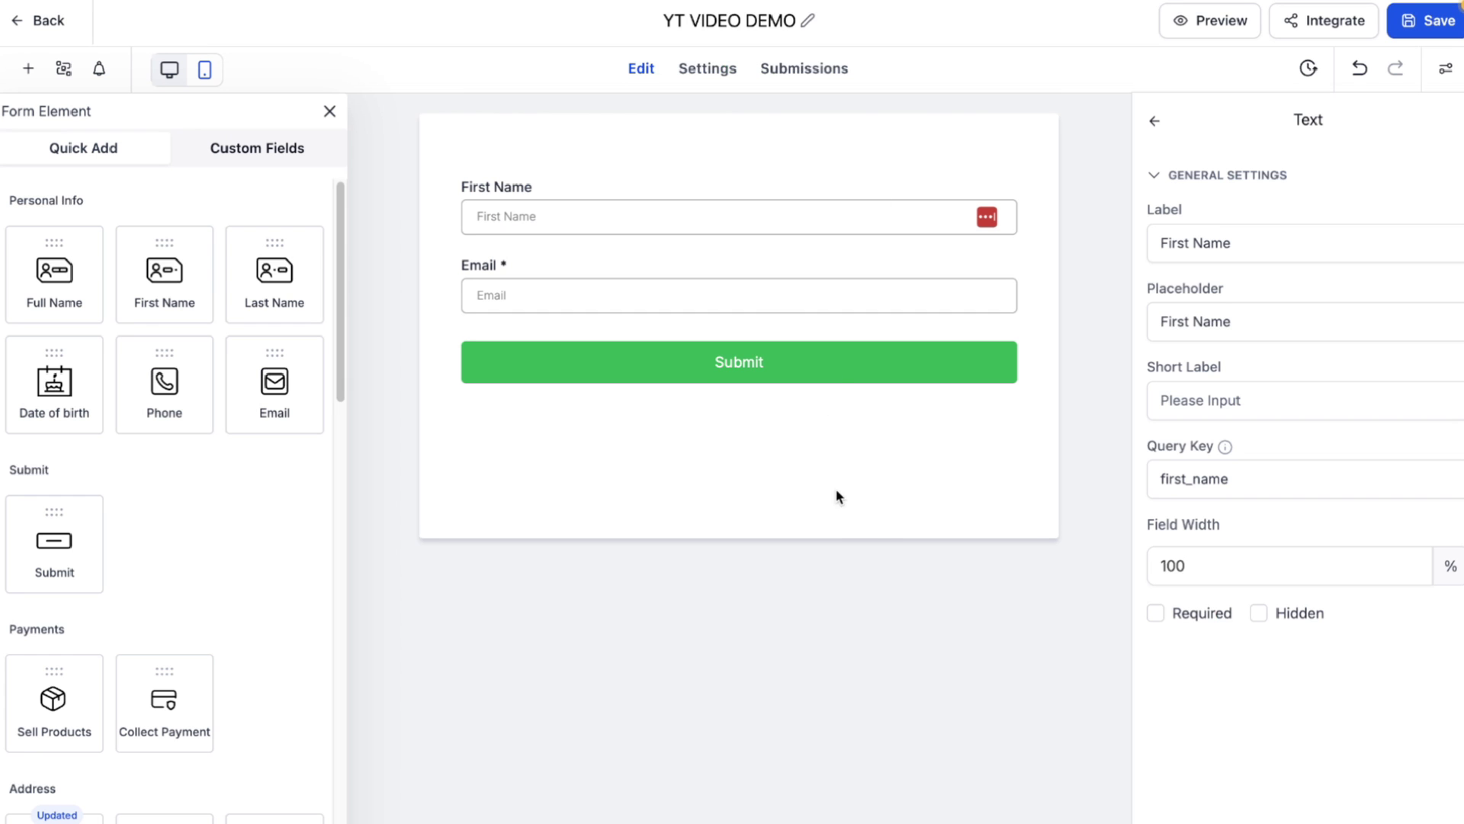
- Change the Email field's placeholder in the form editor to "Your Email Address"
{"action": "left_click", "coordinate": [533, 293]}
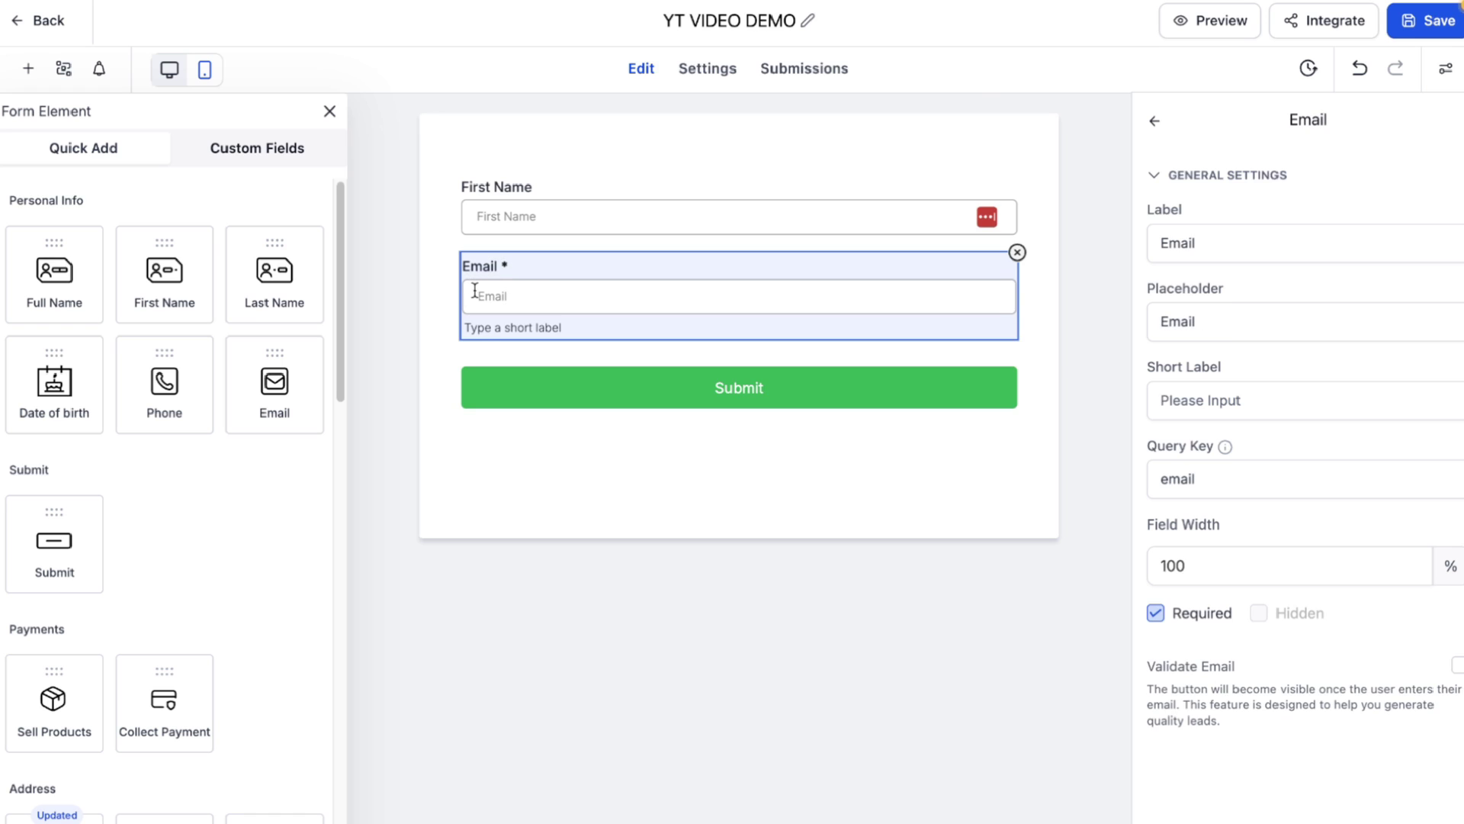
{"action": "left_click", "coordinate": [1156, 318]}
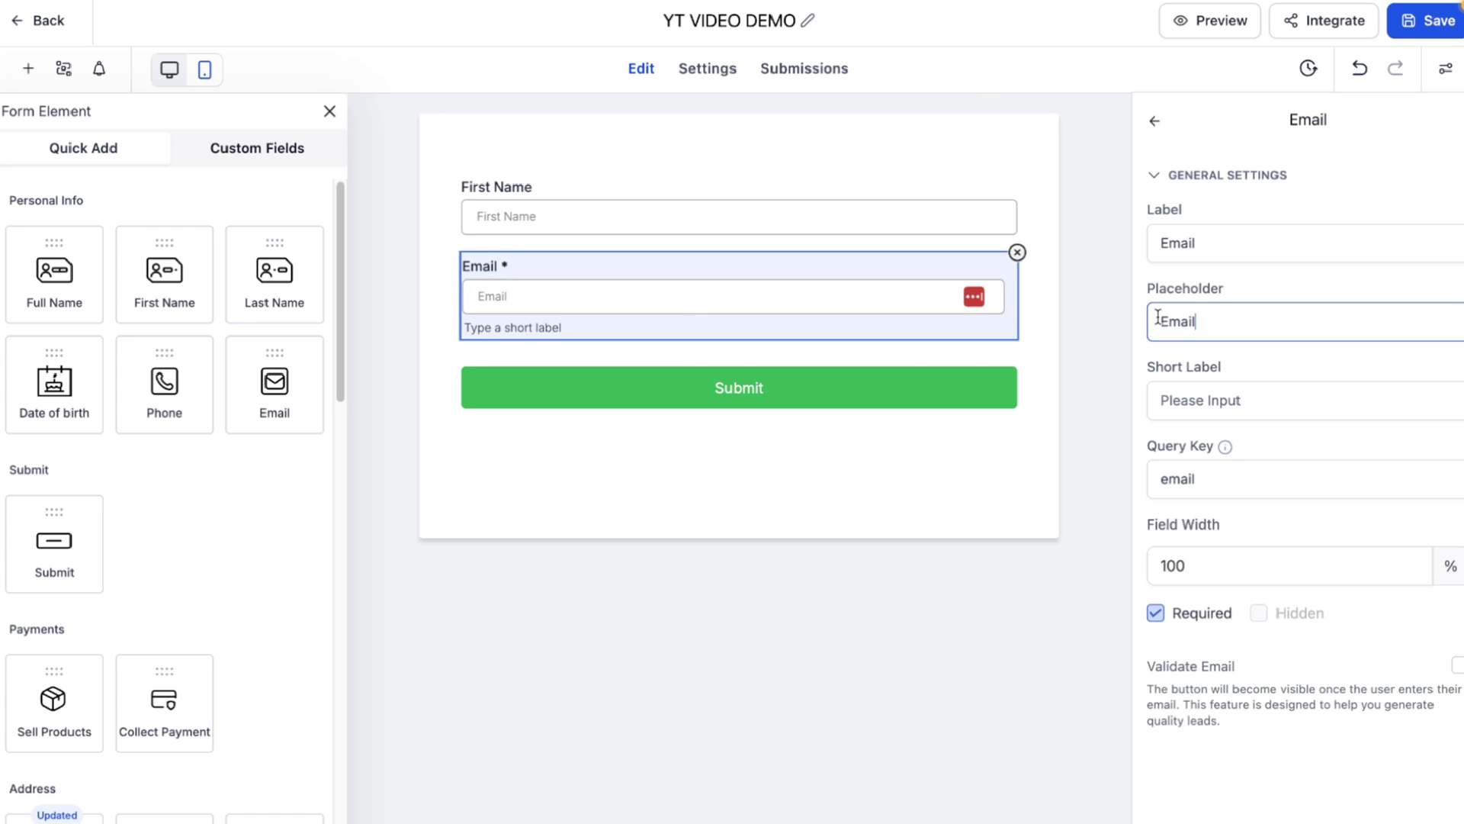
{"action": "type", "text": "Your Email Address"}
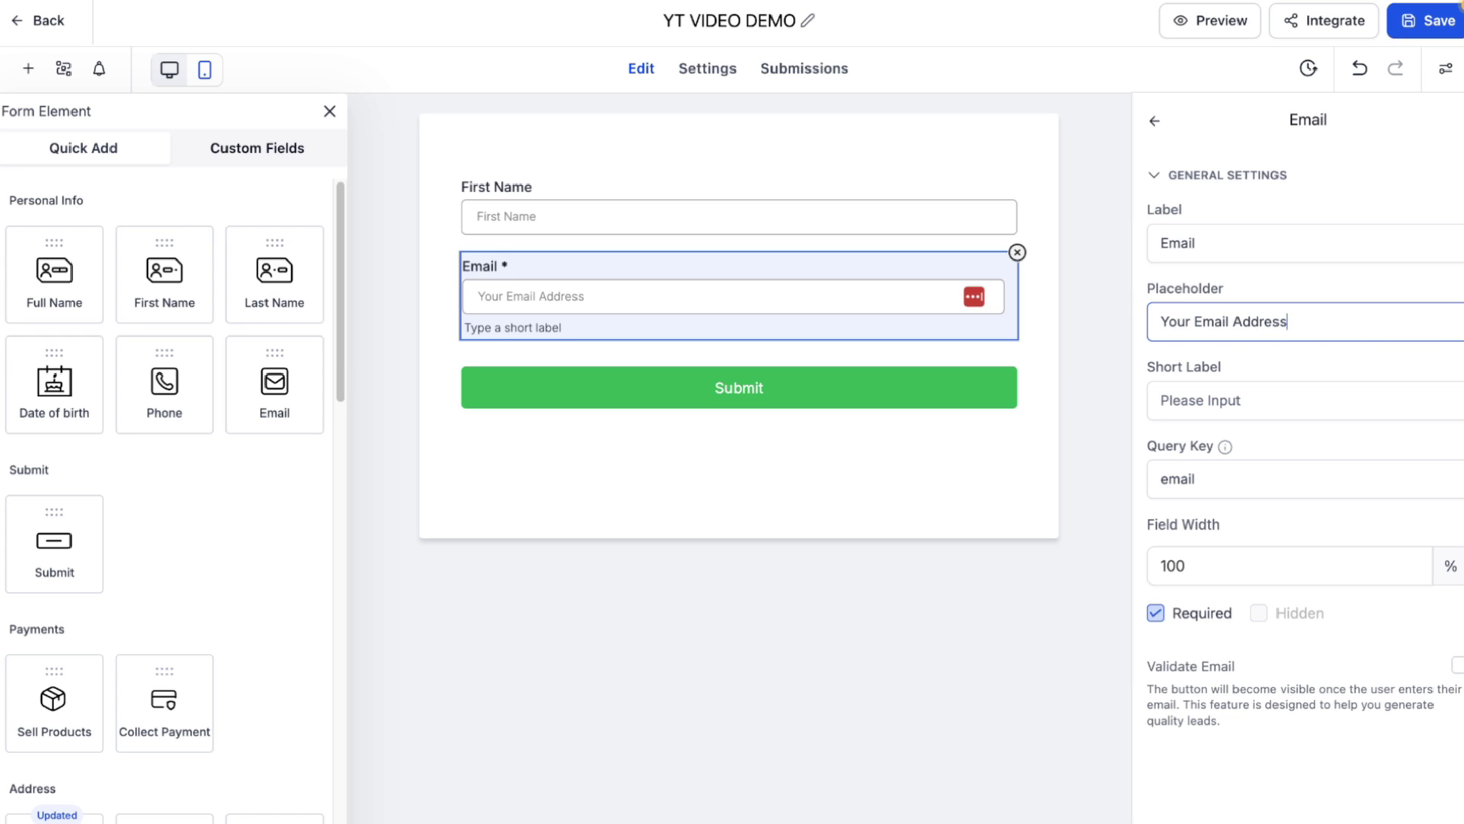
- Make the First Name field required and deselect it
{"action": "left_click", "coordinate": [671, 199]}
{"action": "left_click", "coordinate": [1156, 612]}
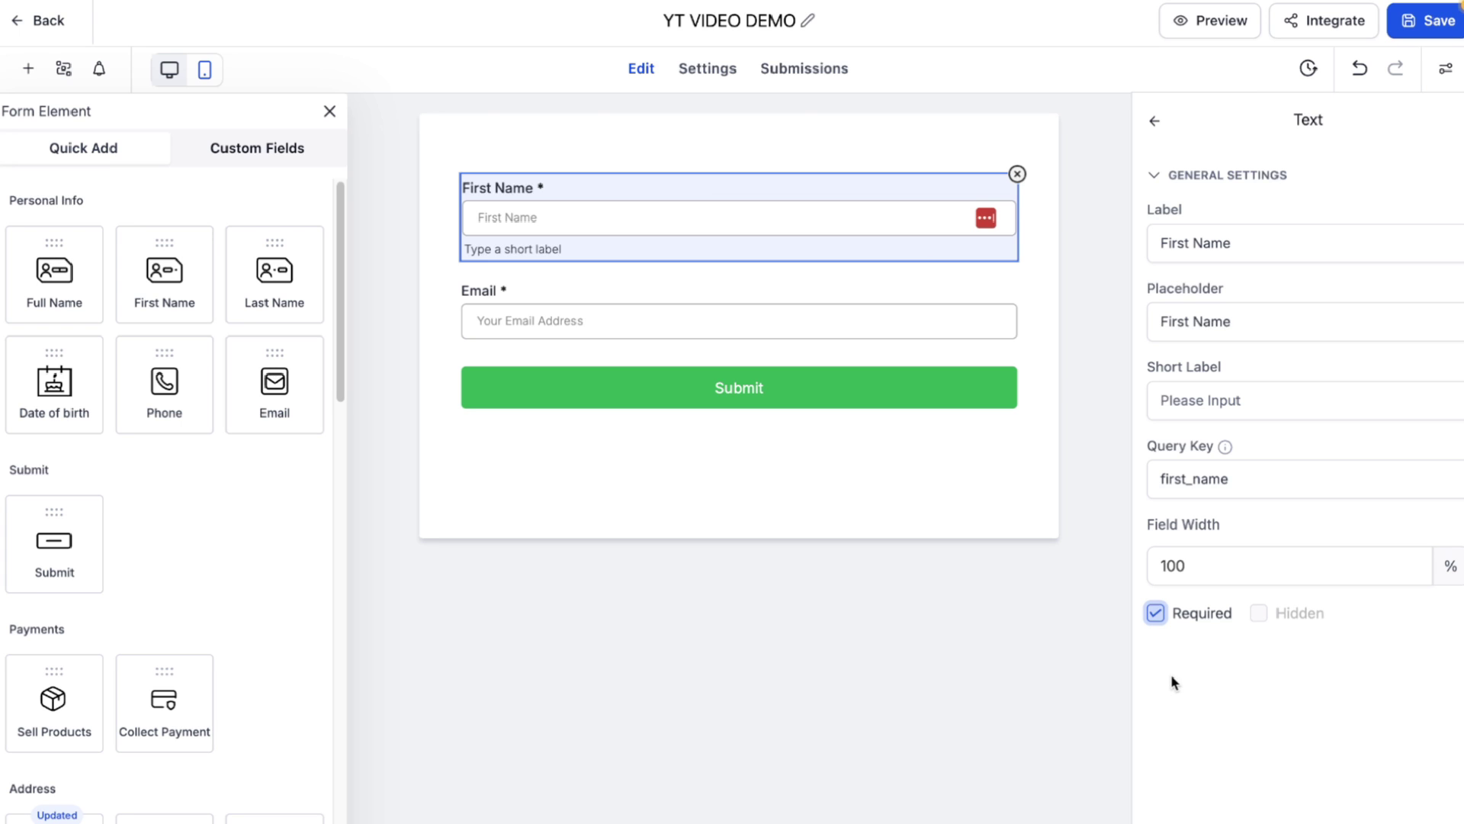
{"action": "left_click", "coordinate": [931, 607]}
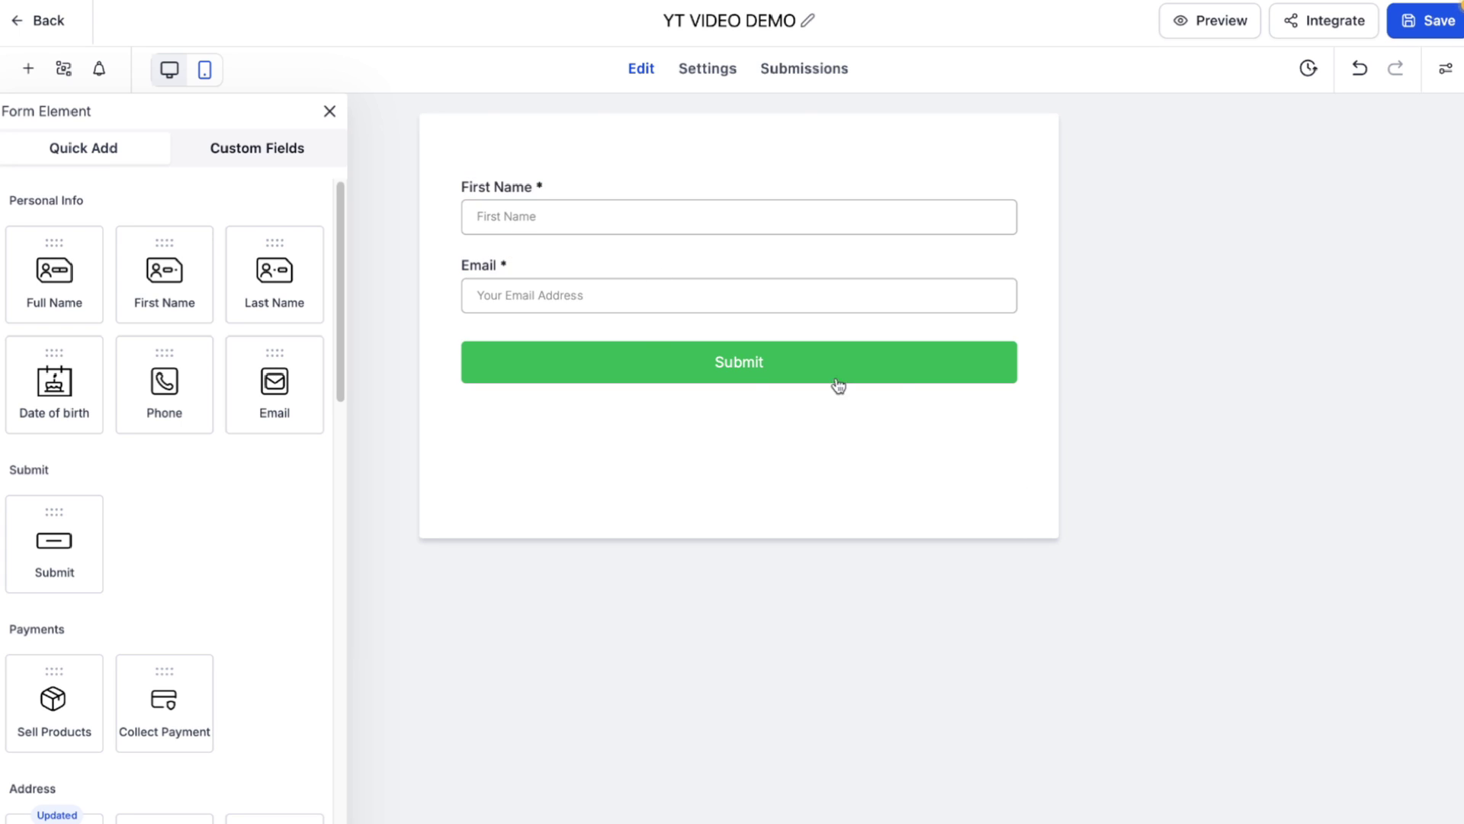
- Open the form's style settings and set its left padding to 0 px
{"action": "left_click", "coordinate": [1447, 71]}
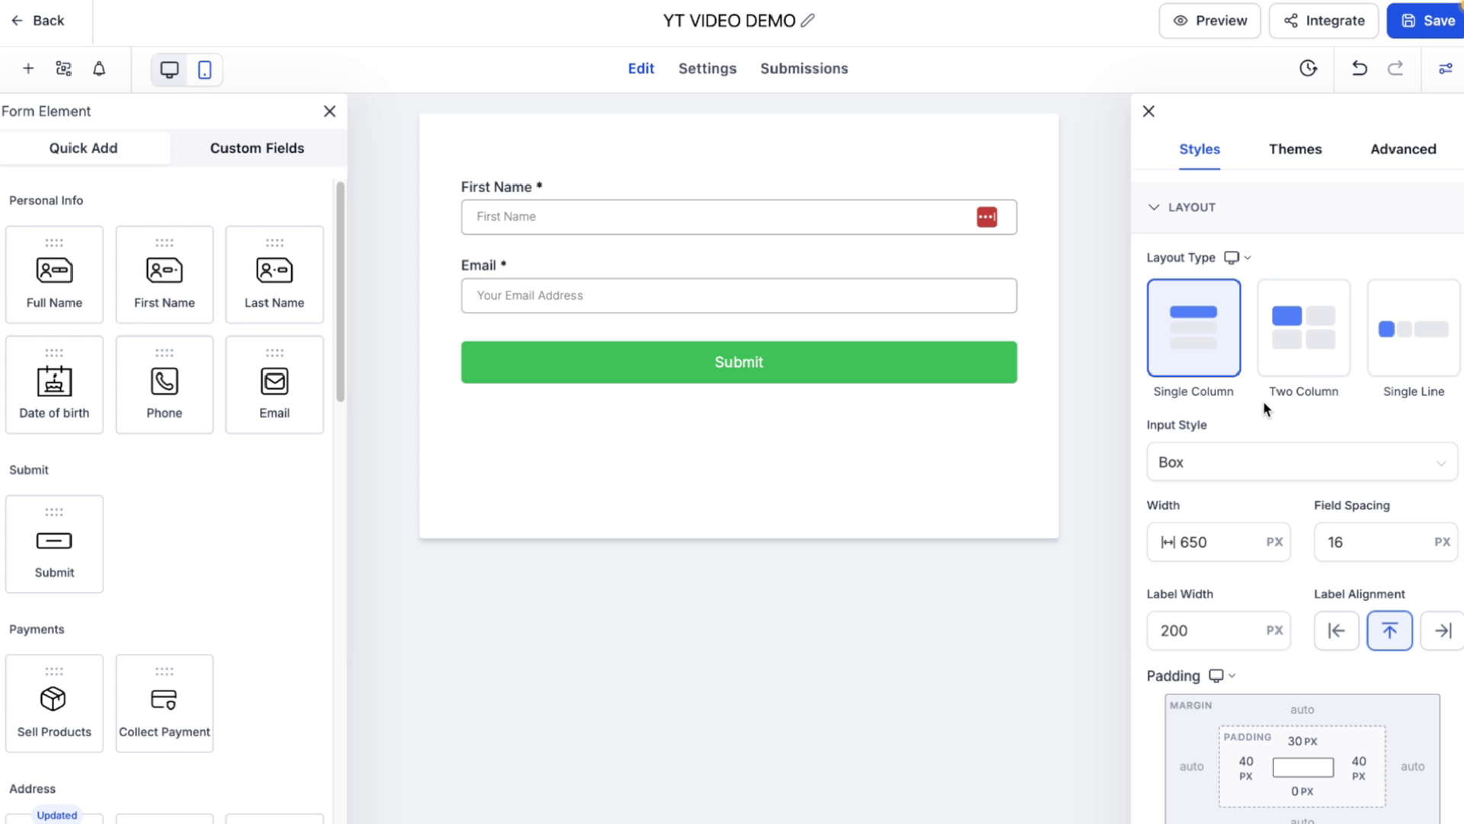
{"action": "scroll", "coordinate": [1281, 450], "scroll_direction": "down", "scroll_amount": 2}
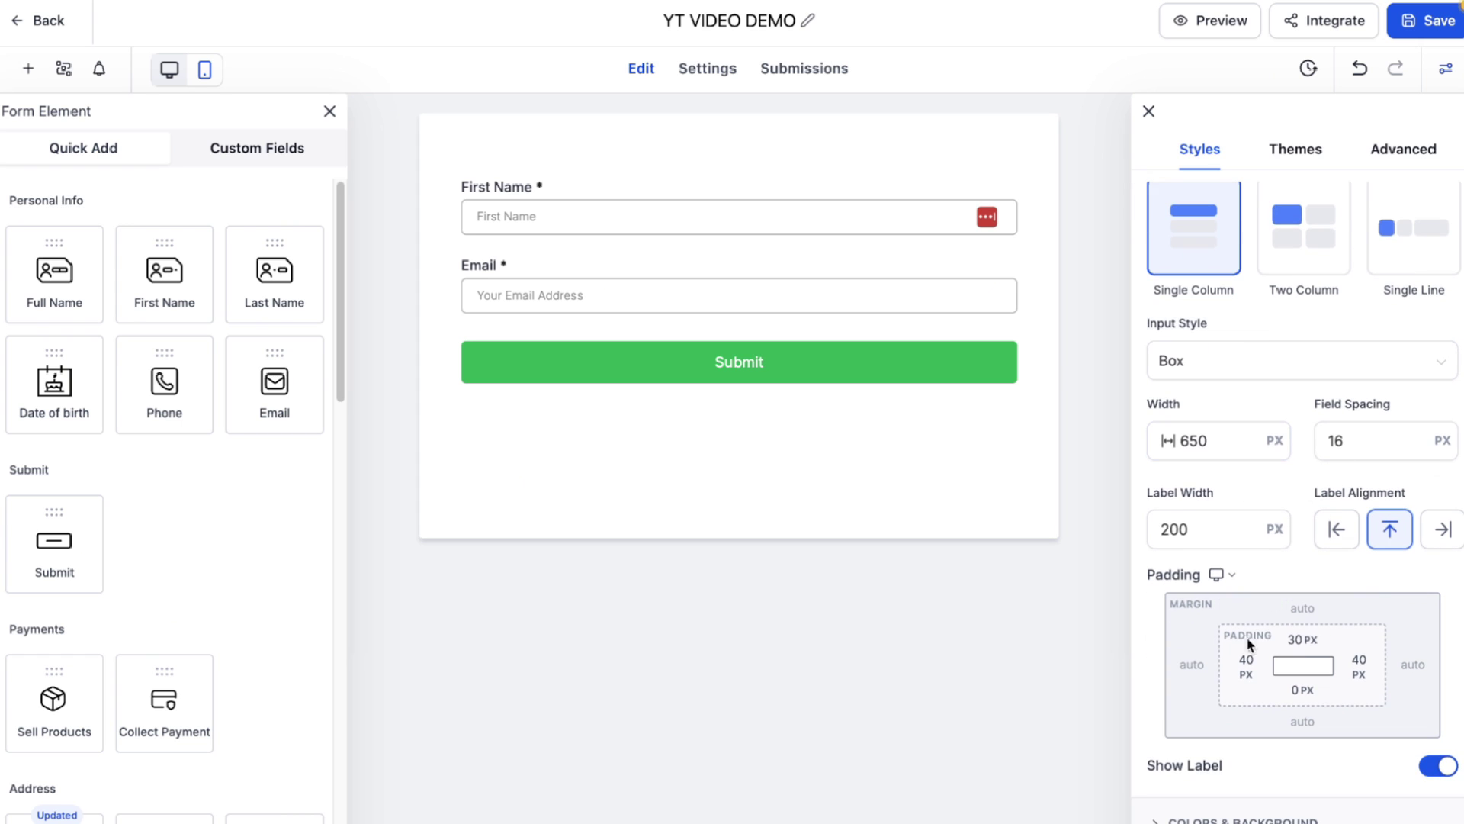
{"action": "left_click", "coordinate": [1247, 665]}
{"action": "left_click", "coordinate": [1134, 539]}
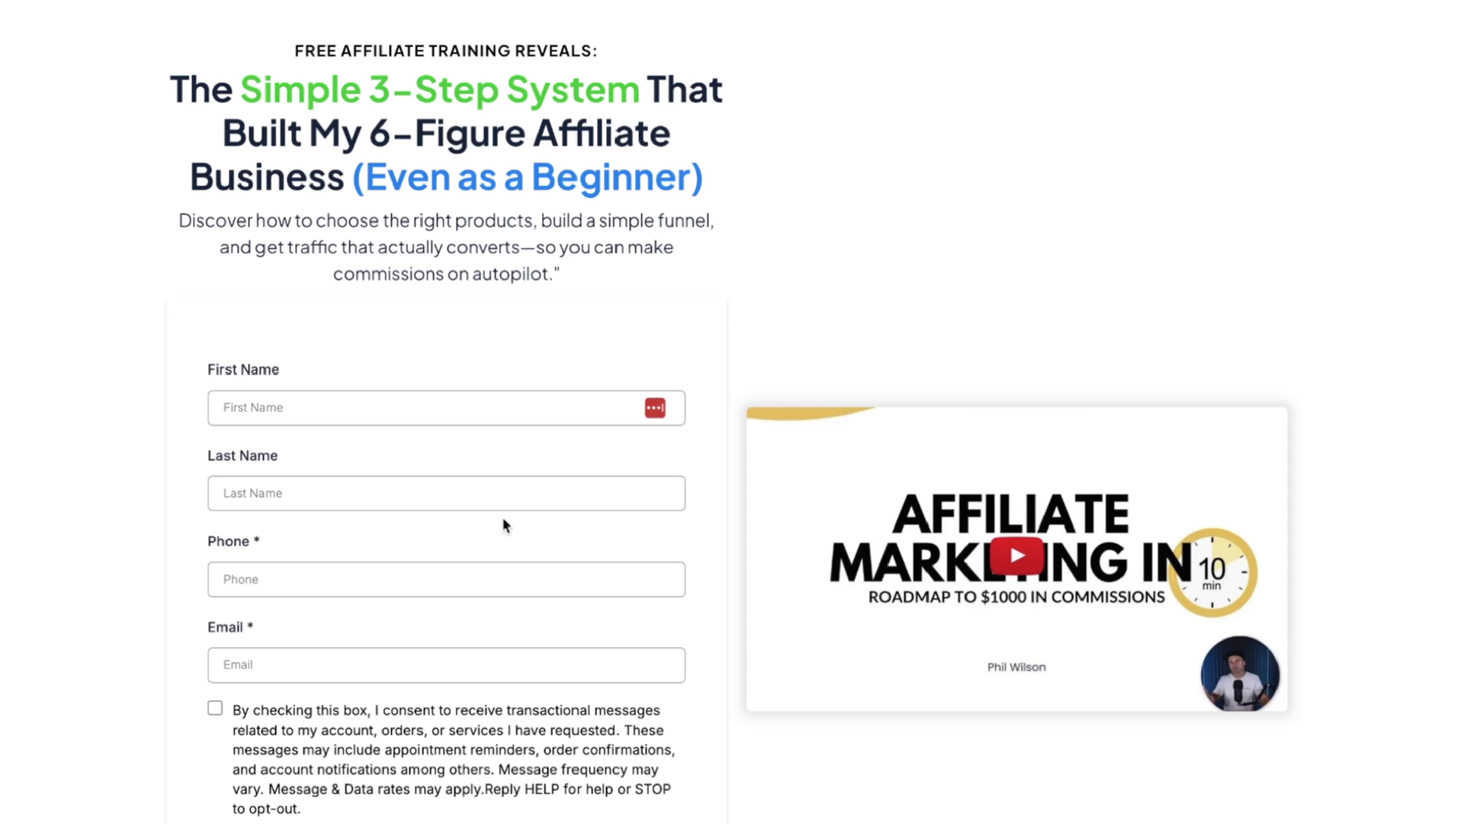
- View the form element's style settings in the page builder
{"action": "left_click", "coordinate": [446, 493]}
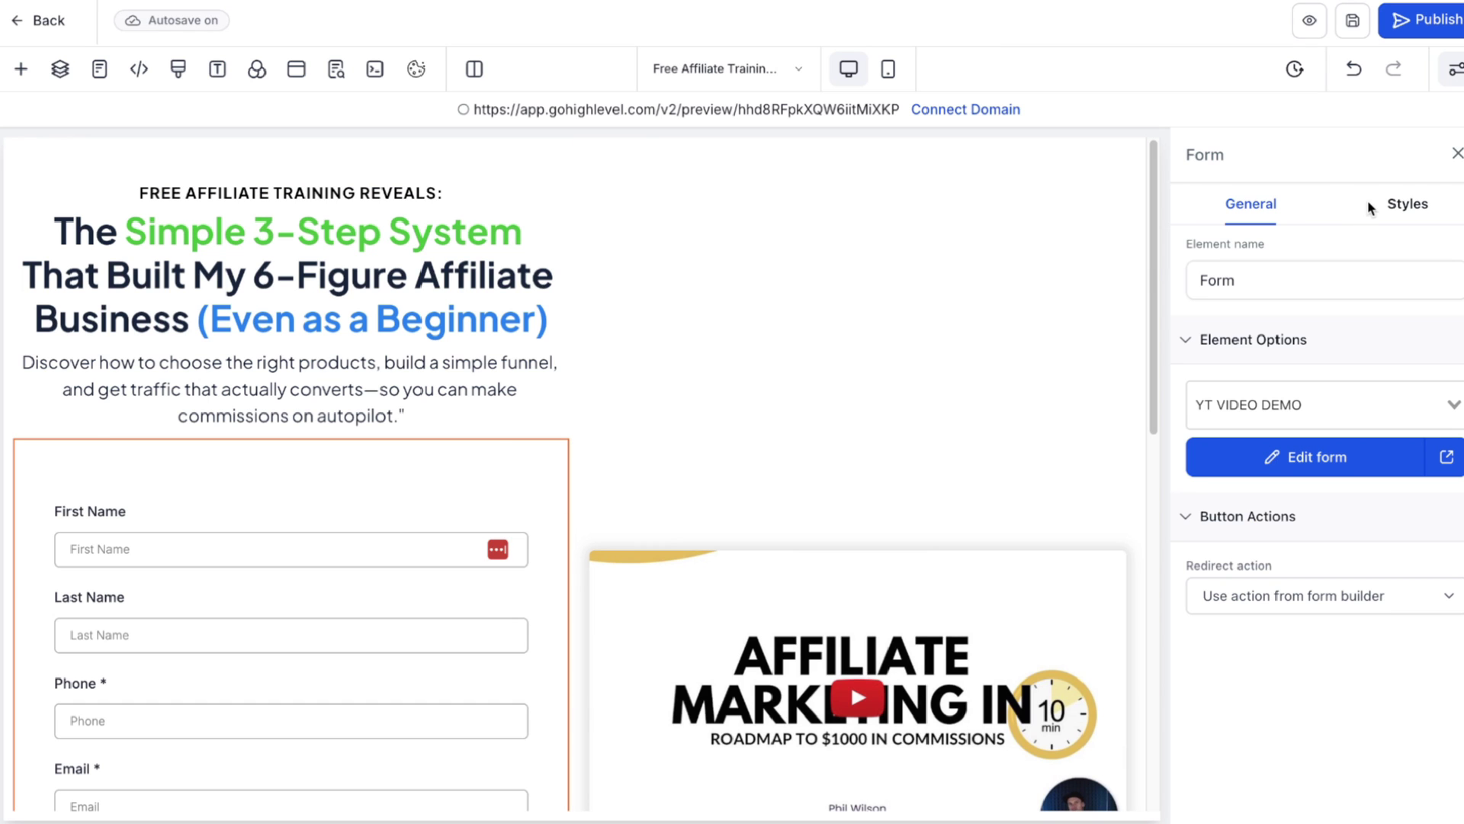
{"action": "left_click", "coordinate": [1403, 205]}
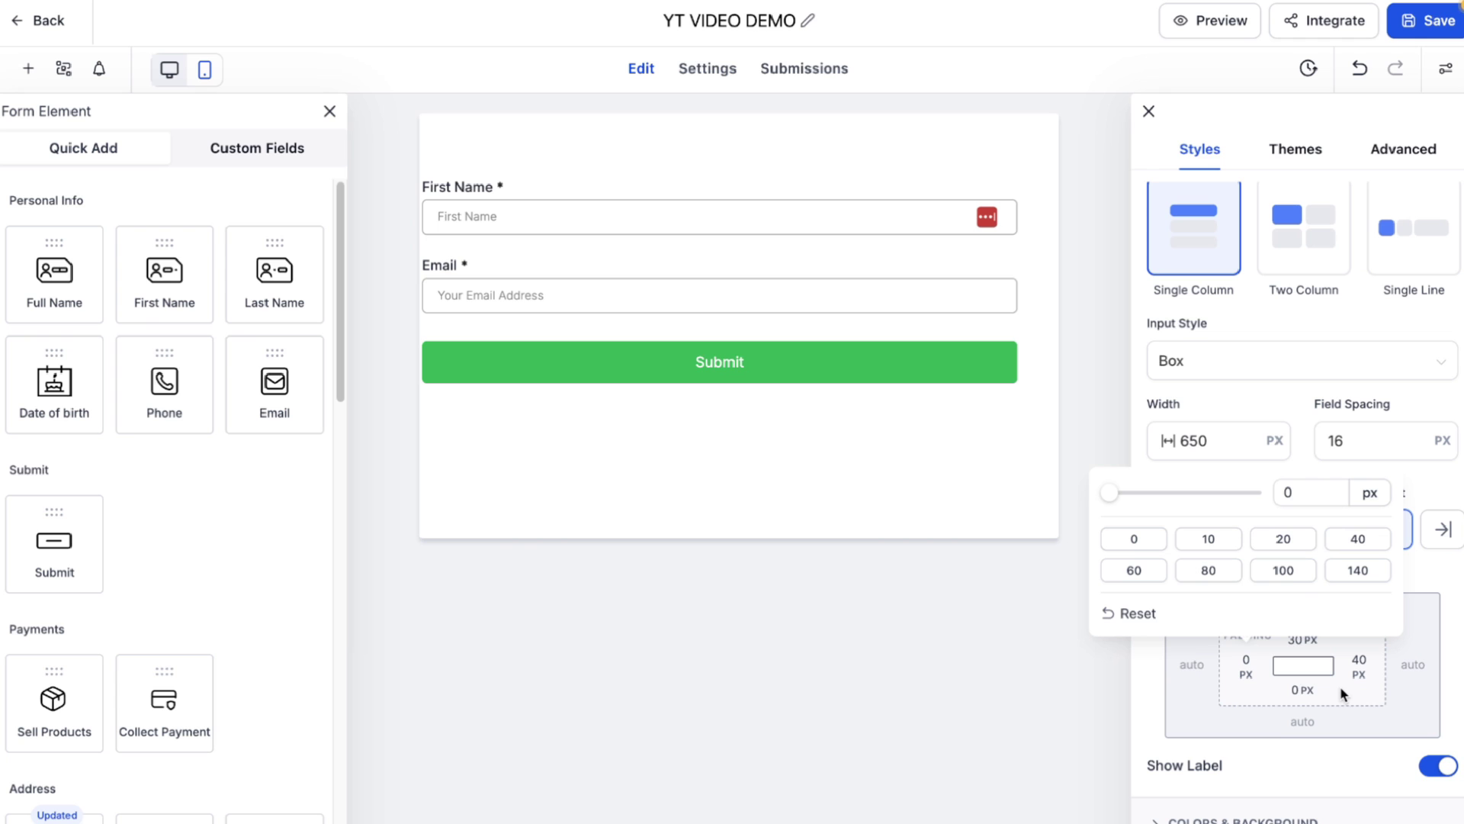
- Set the form's right and top padding to 0 px and hide the field labels
{"action": "left_click", "coordinate": [1359, 667]}
{"action": "left_click", "coordinate": [1358, 666]}
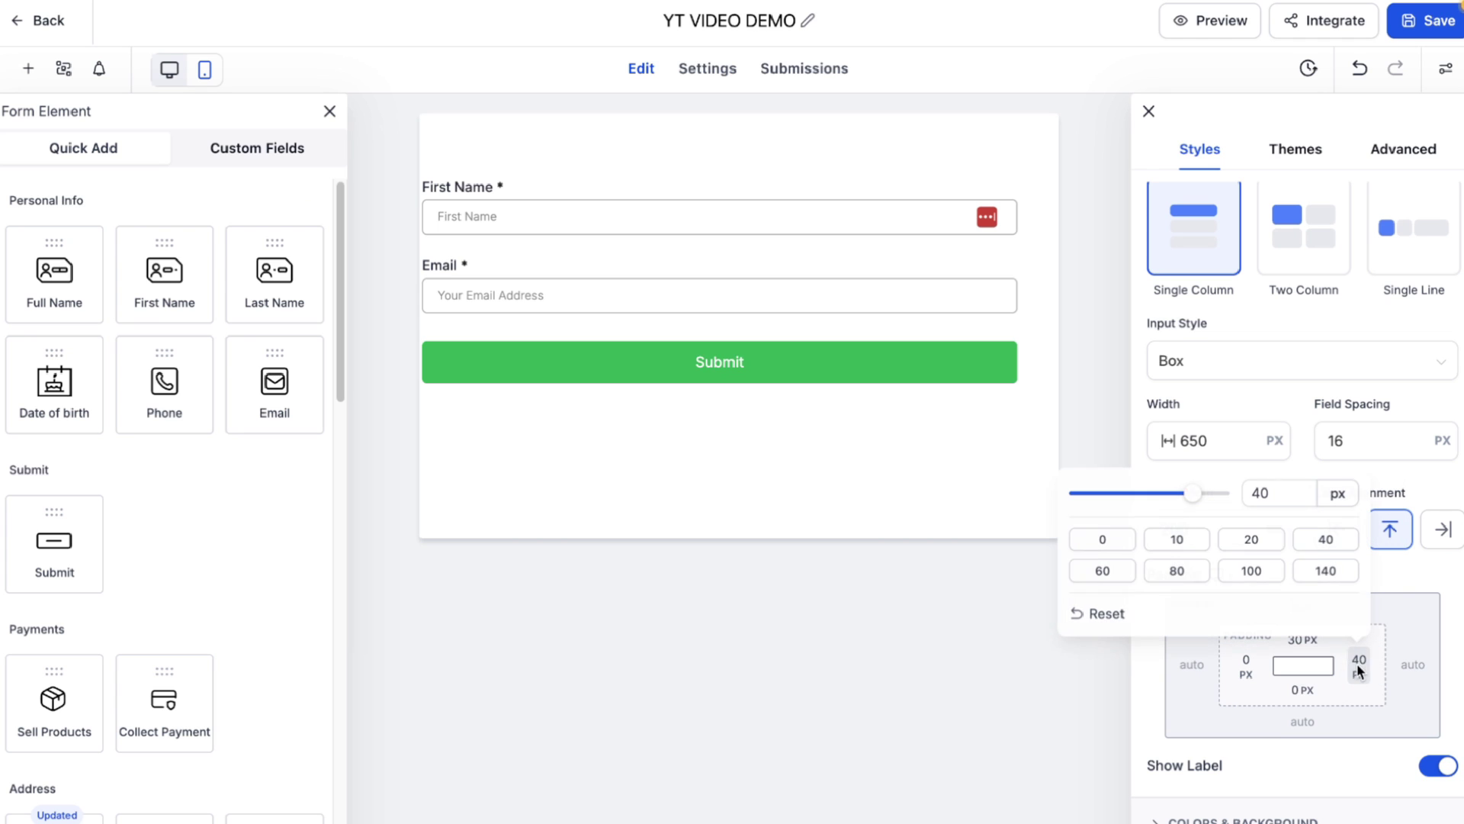
{"action": "left_click", "coordinate": [1101, 540]}
{"action": "left_click", "coordinate": [1303, 641]}
{"action": "left_click", "coordinate": [1303, 641]}
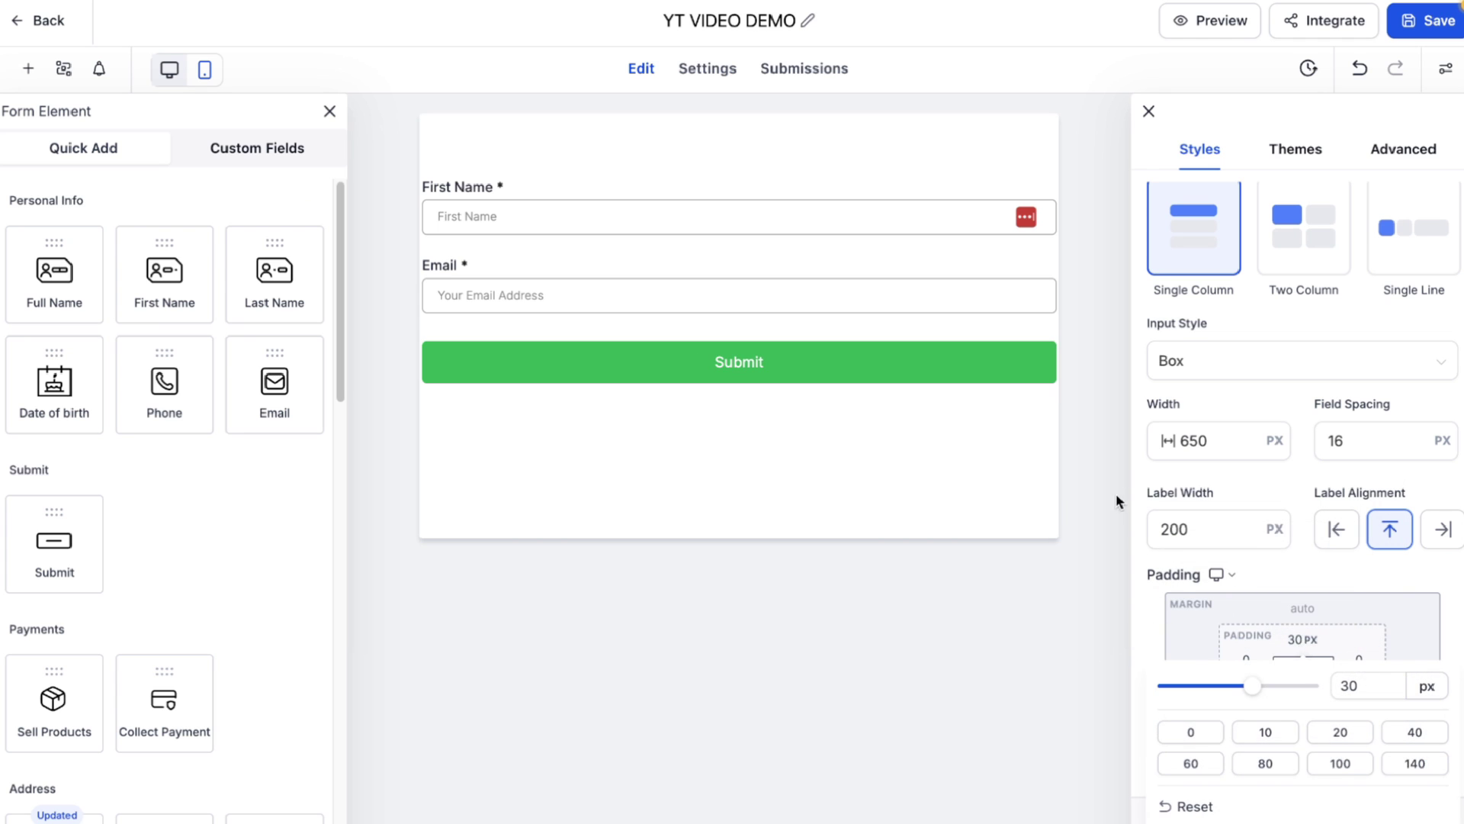
{"action": "left_click", "coordinate": [1187, 732]}
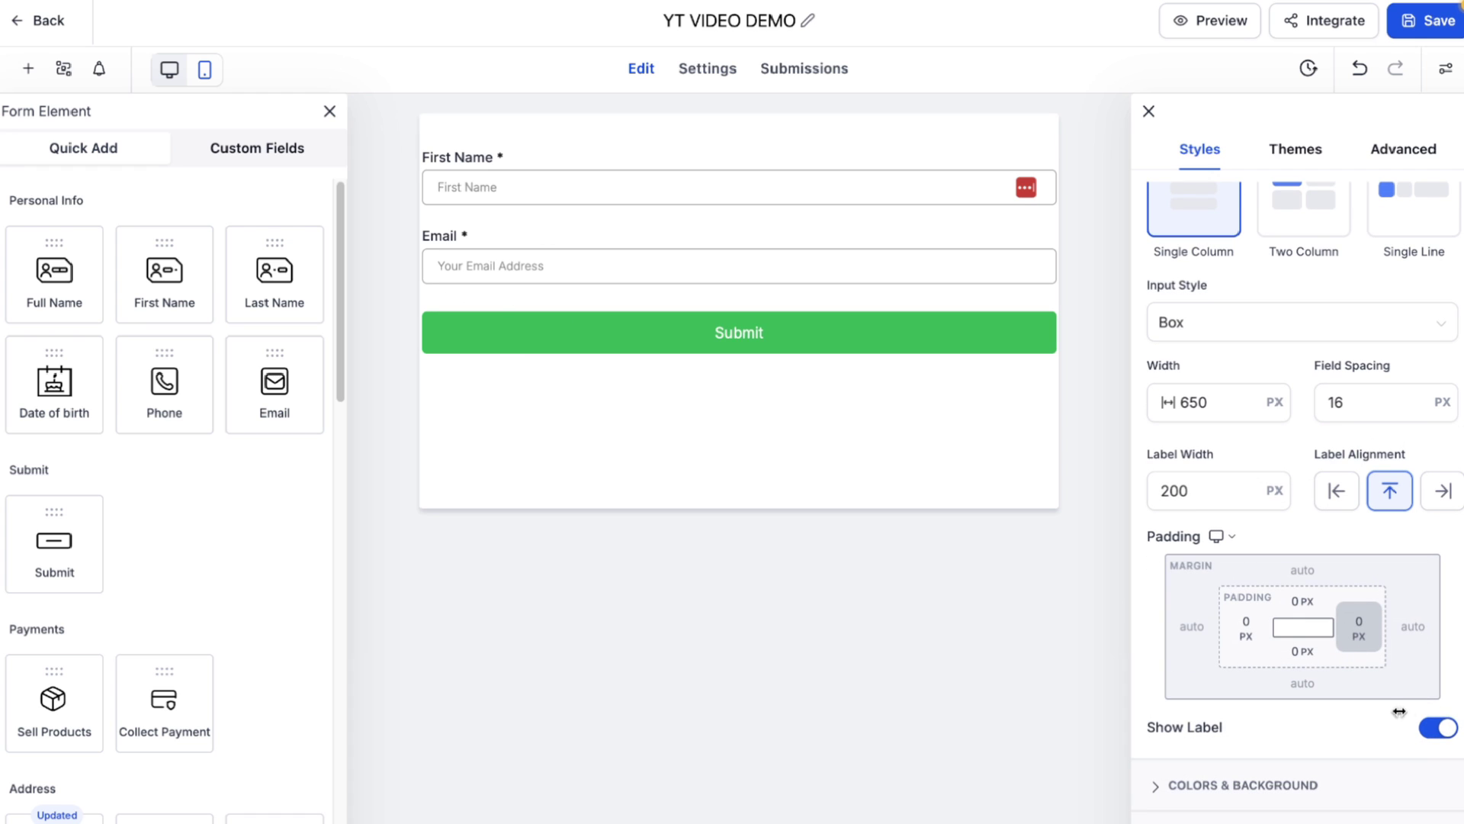
{"action": "left_click", "coordinate": [1444, 728]}
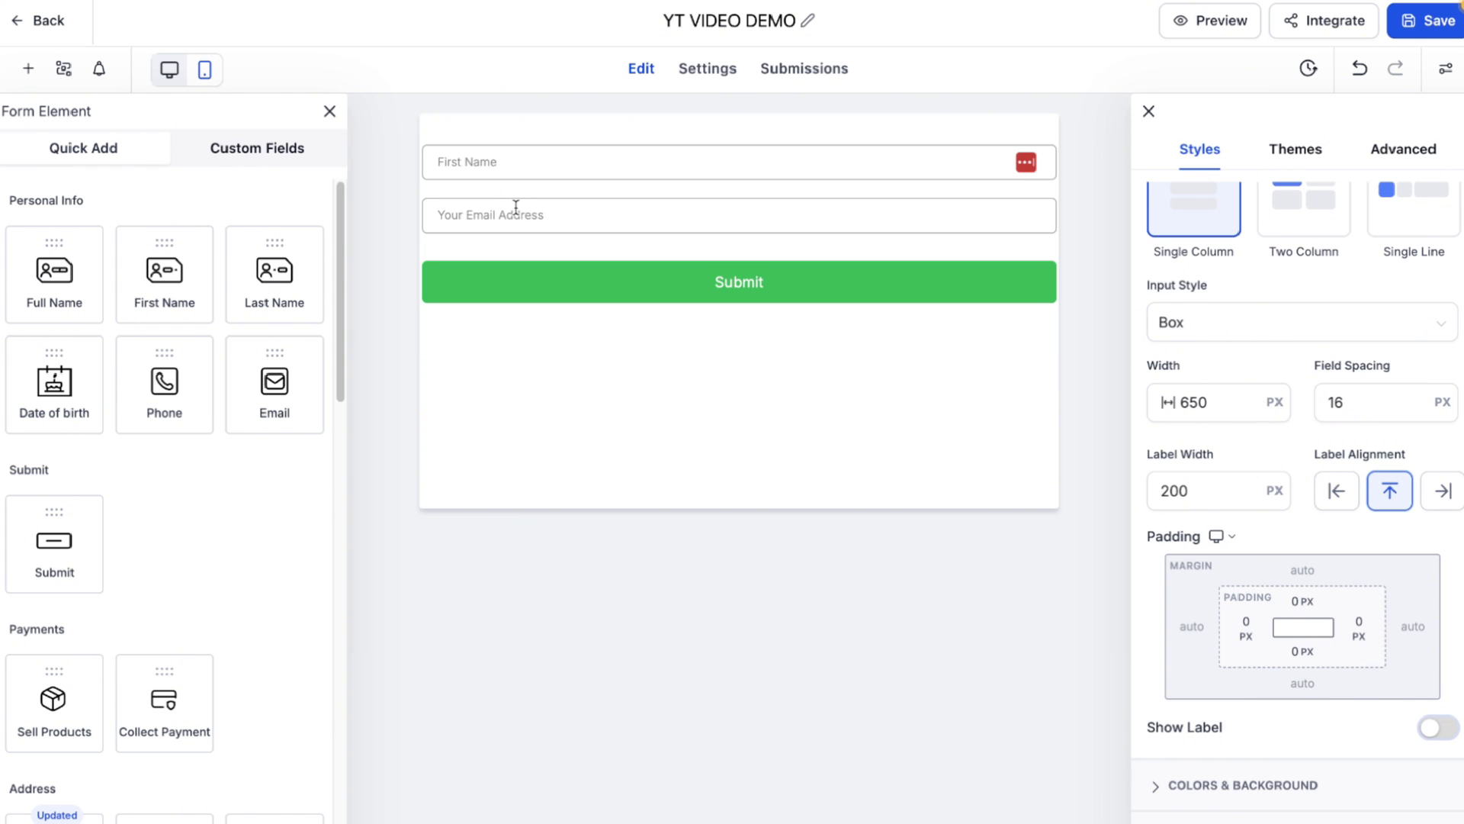
- Make the form's background color fully transparent white (#FFFFFF00)
{"action": "scroll", "coordinate": [1212, 542], "scroll_direction": "down", "scroll_amount": 1}
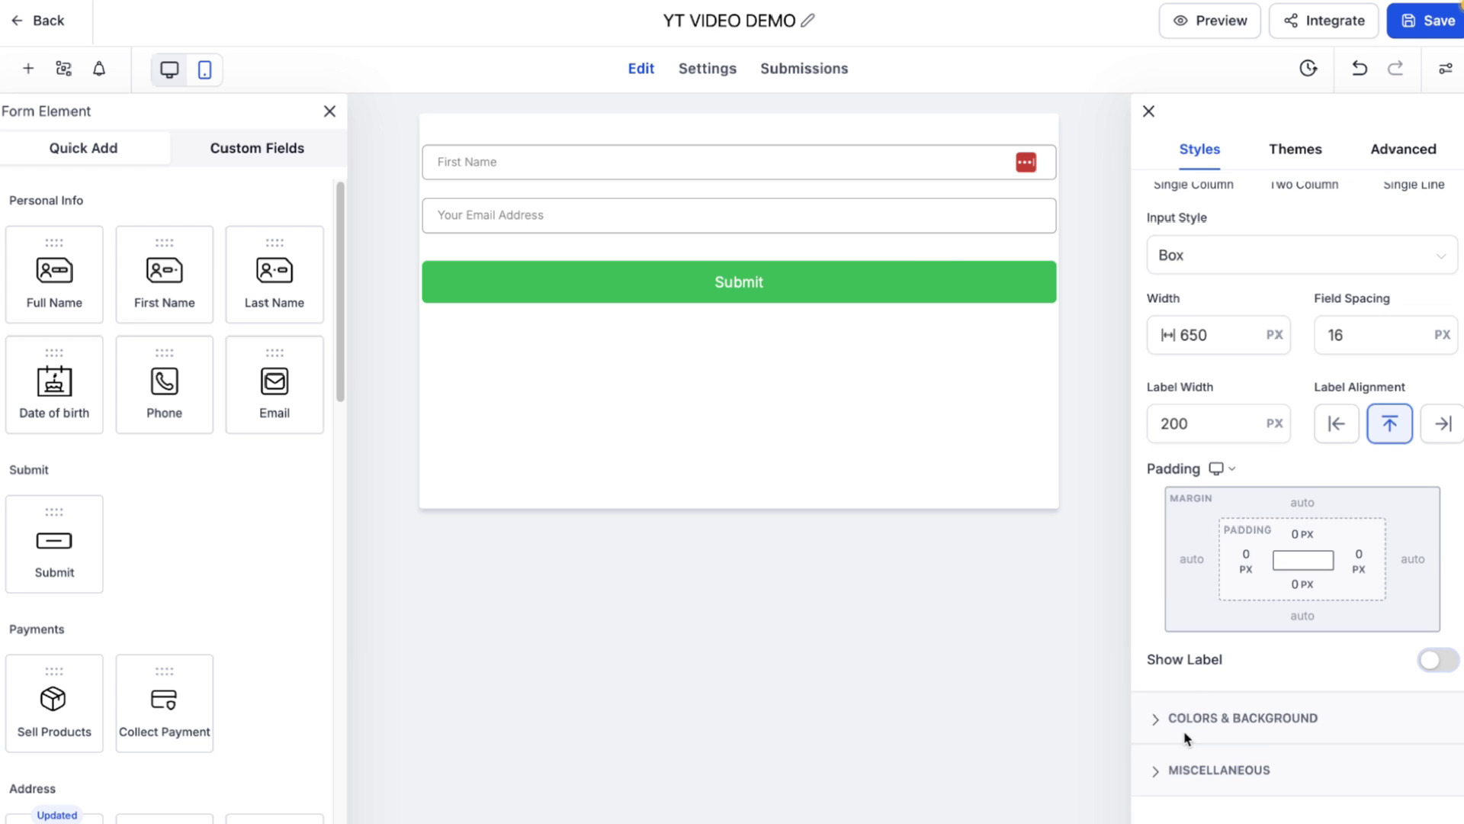
{"action": "left_click", "coordinate": [1194, 720]}
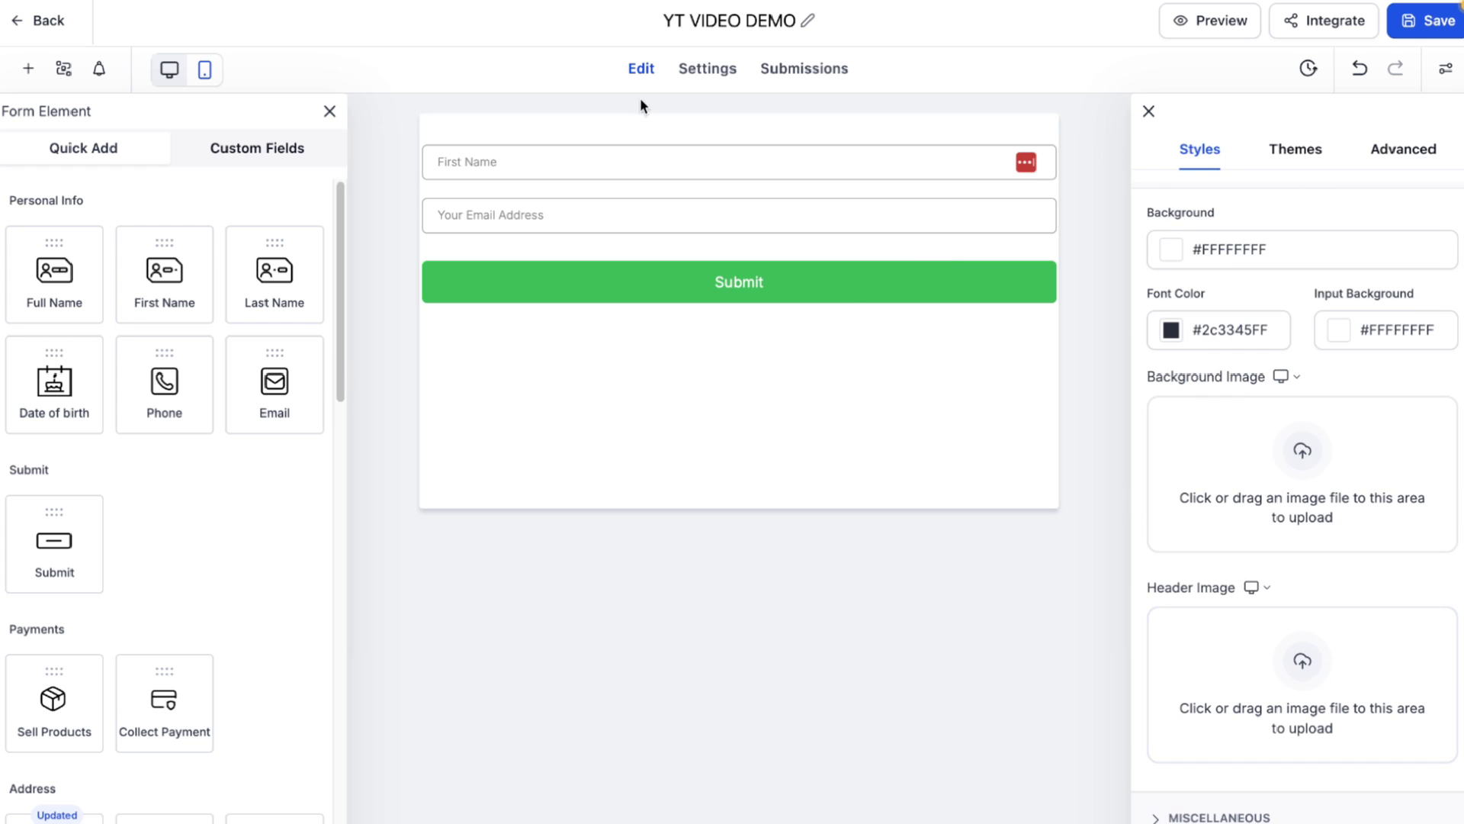
{"action": "left_click", "coordinate": [1172, 250]}
{"action": "left_click_drag", "start_coordinate": [1266, 497], "coordinate": [897, 636]}
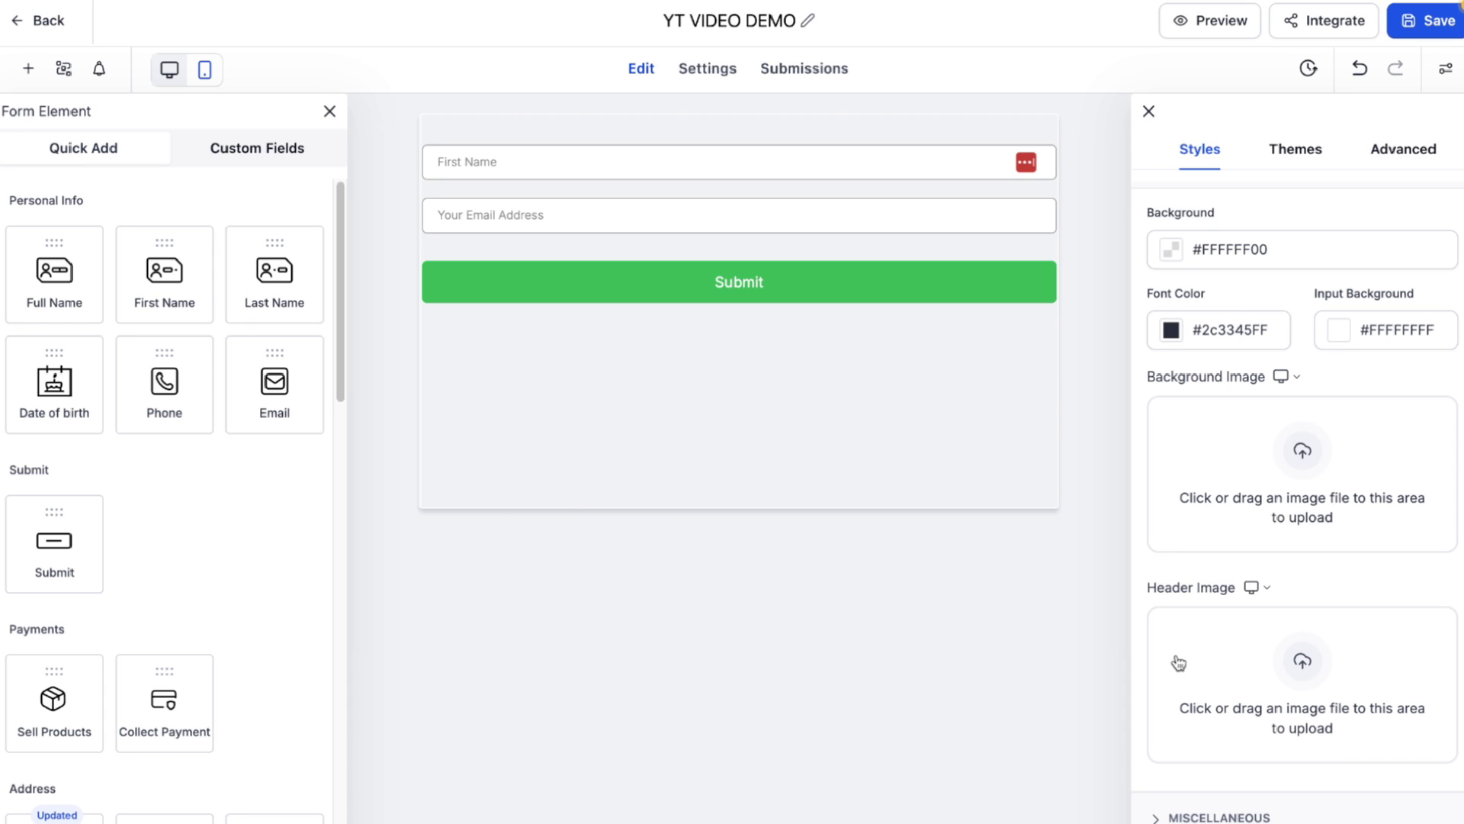
- Set the form's border width to 0 px in its advanced style settings
{"action": "scroll", "coordinate": [1182, 660], "scroll_direction": "down", "scroll_amount": 1}
{"action": "scroll", "coordinate": [1183, 661], "scroll_direction": "up", "scroll_amount": 3}
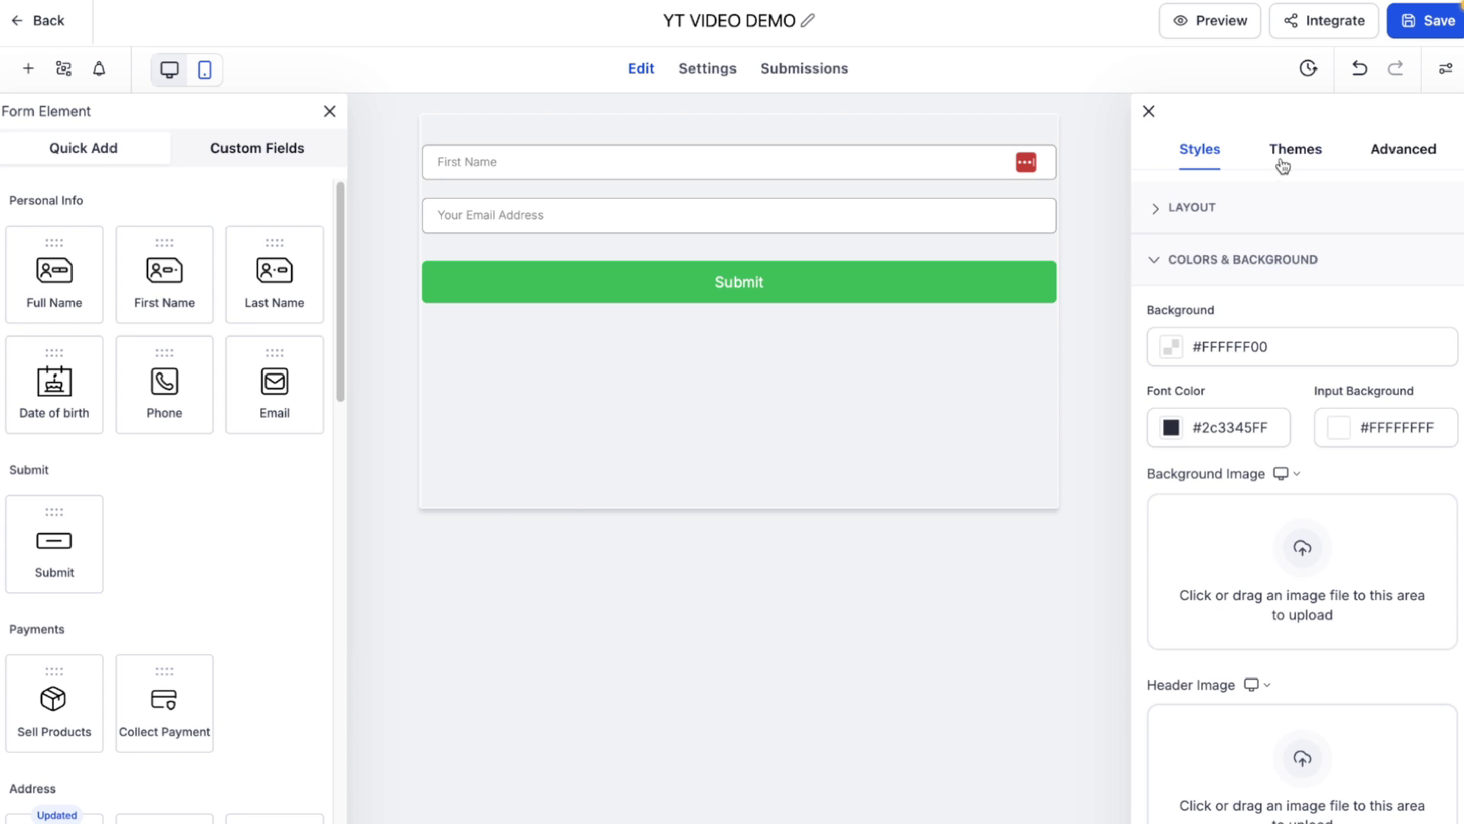
{"action": "left_click", "coordinate": [1400, 157]}
{"action": "left_click", "coordinate": [1183, 313]}
{"action": "left_click_drag", "start_coordinate": [1184, 312], "coordinate": [1153, 314]}
{"action": "type", "text": "0"}
{"action": "left_click", "coordinate": [1243, 263]}
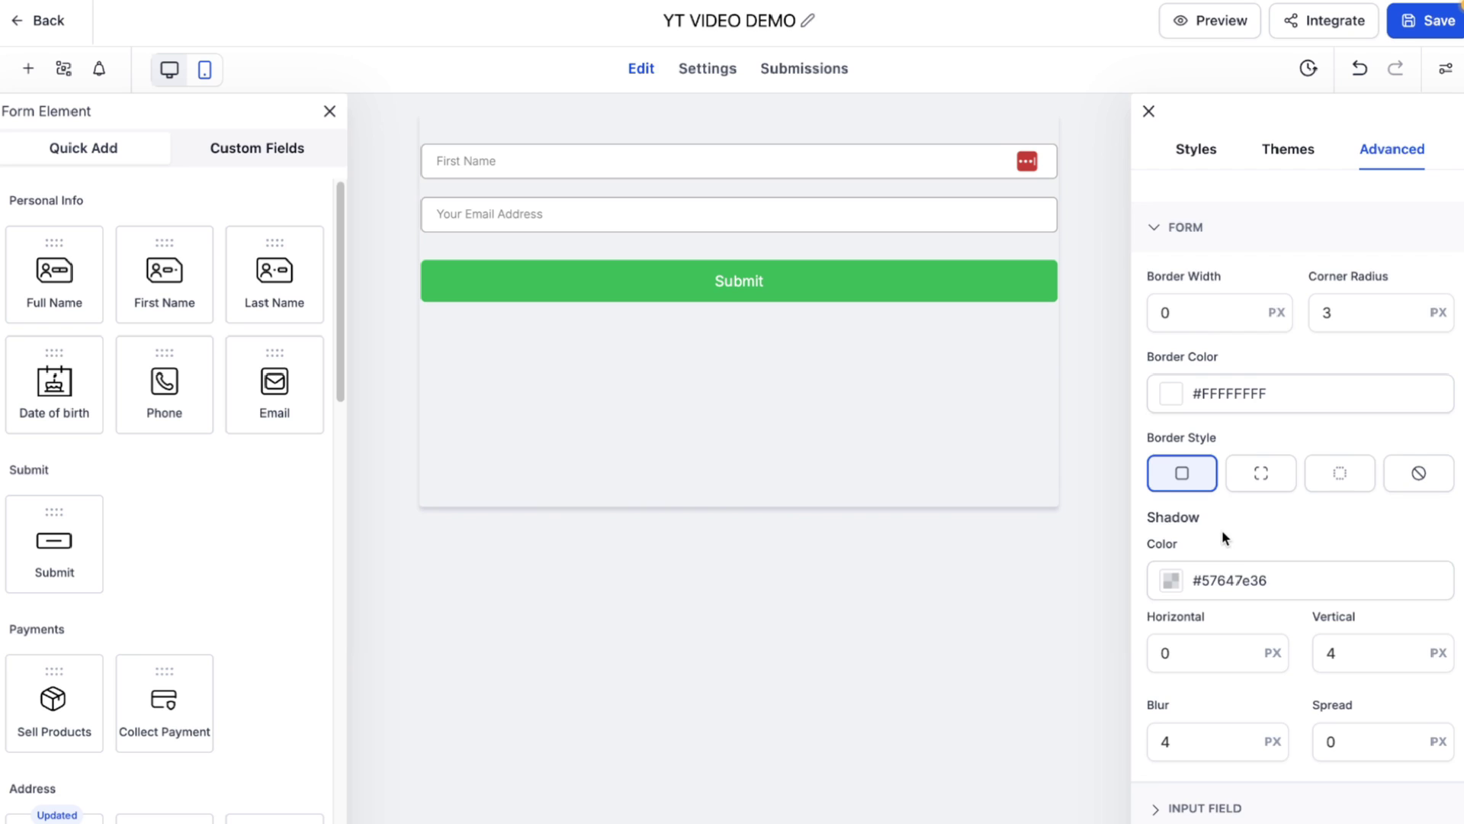
- Make the form's shadow color fully transparent (#57647E00)
{"action": "scroll", "coordinate": [1223, 531], "scroll_direction": "down", "scroll_amount": 1}
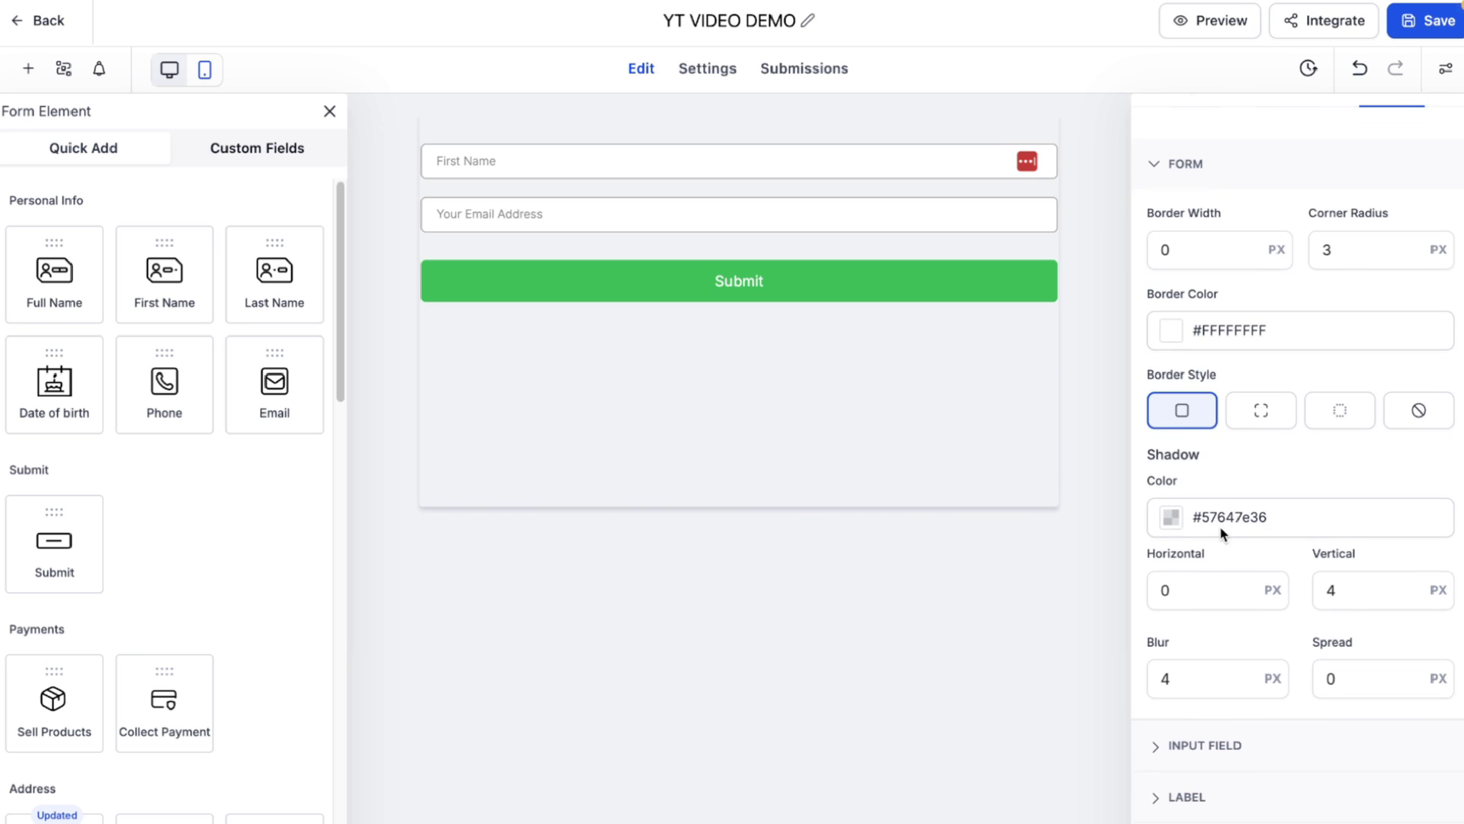
{"action": "left_click", "coordinate": [1172, 531]}
{"action": "left_click_drag", "start_coordinate": [1108, 767], "coordinate": [1063, 767]}
{"action": "left_click", "coordinate": [951, 578]}
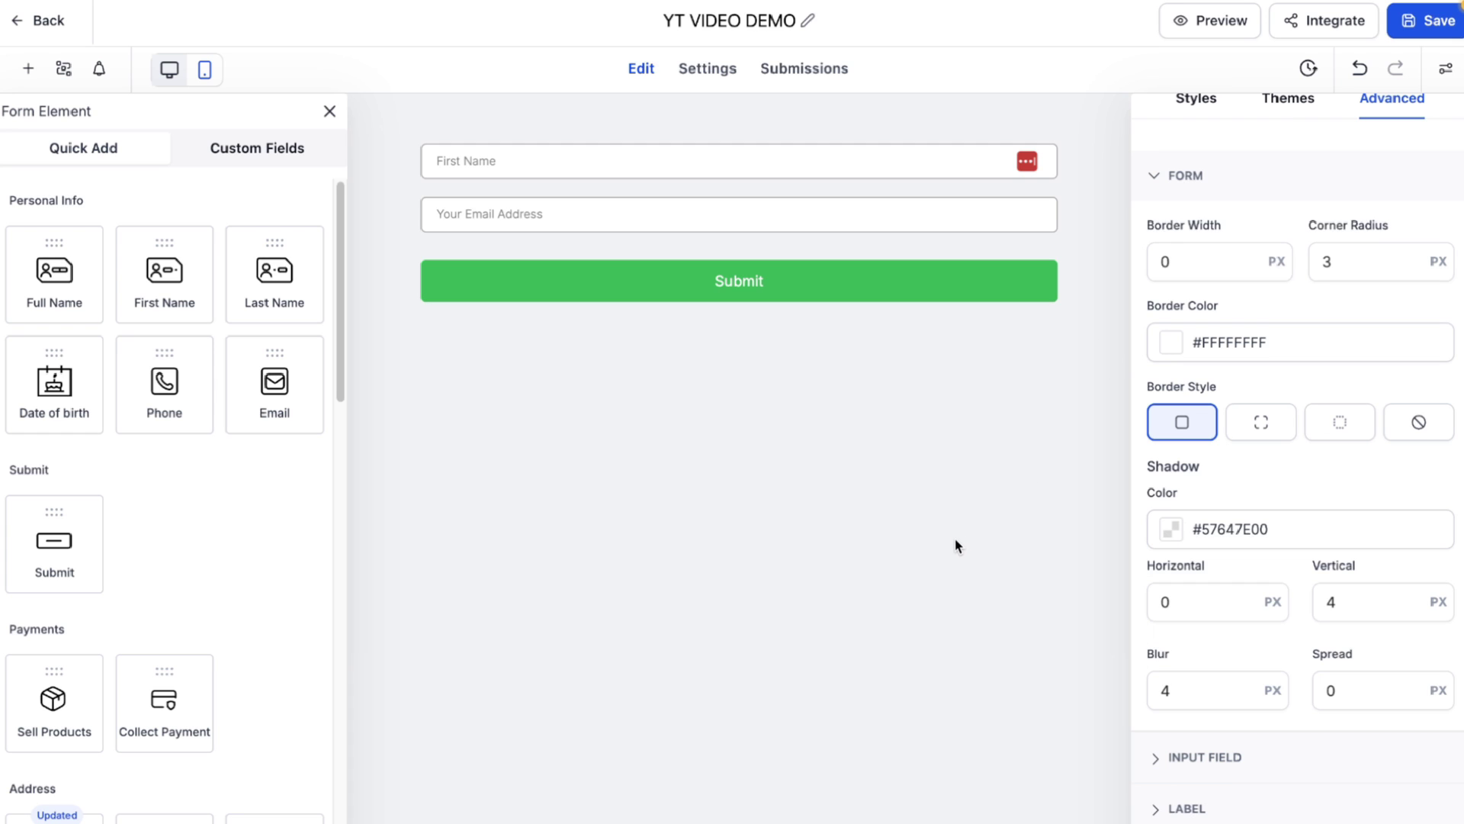
{"action": "scroll", "coordinate": [1255, 546], "scroll_direction": "down", "scroll_amount": 2}
{"action": "scroll", "coordinate": [1263, 609], "scroll_direction": "down", "scroll_amount": 1}
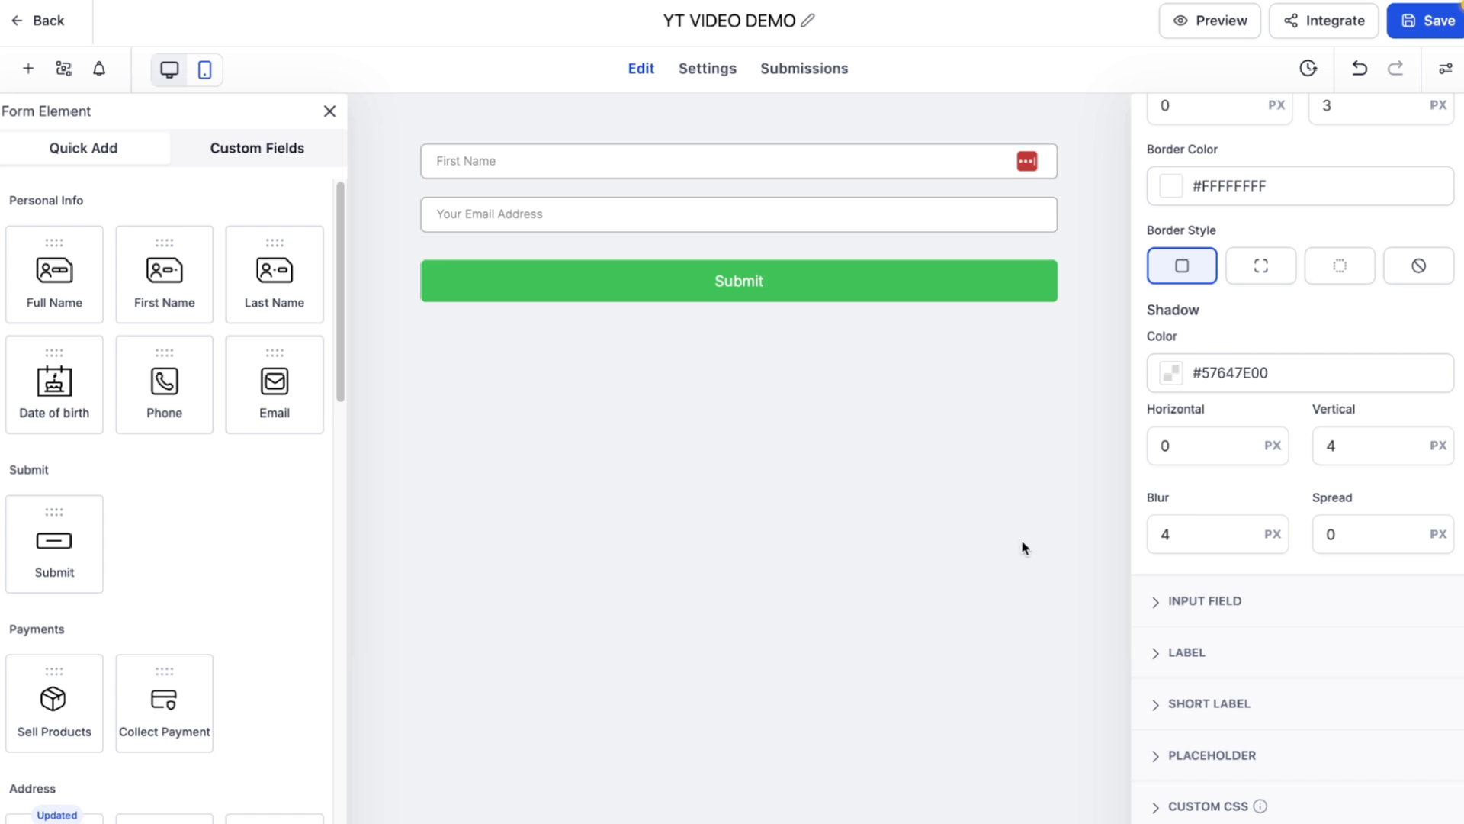
- Set the input fields' corner radius to 10 px in the advanced style settings
{"action": "left_click", "coordinate": [1181, 603]}
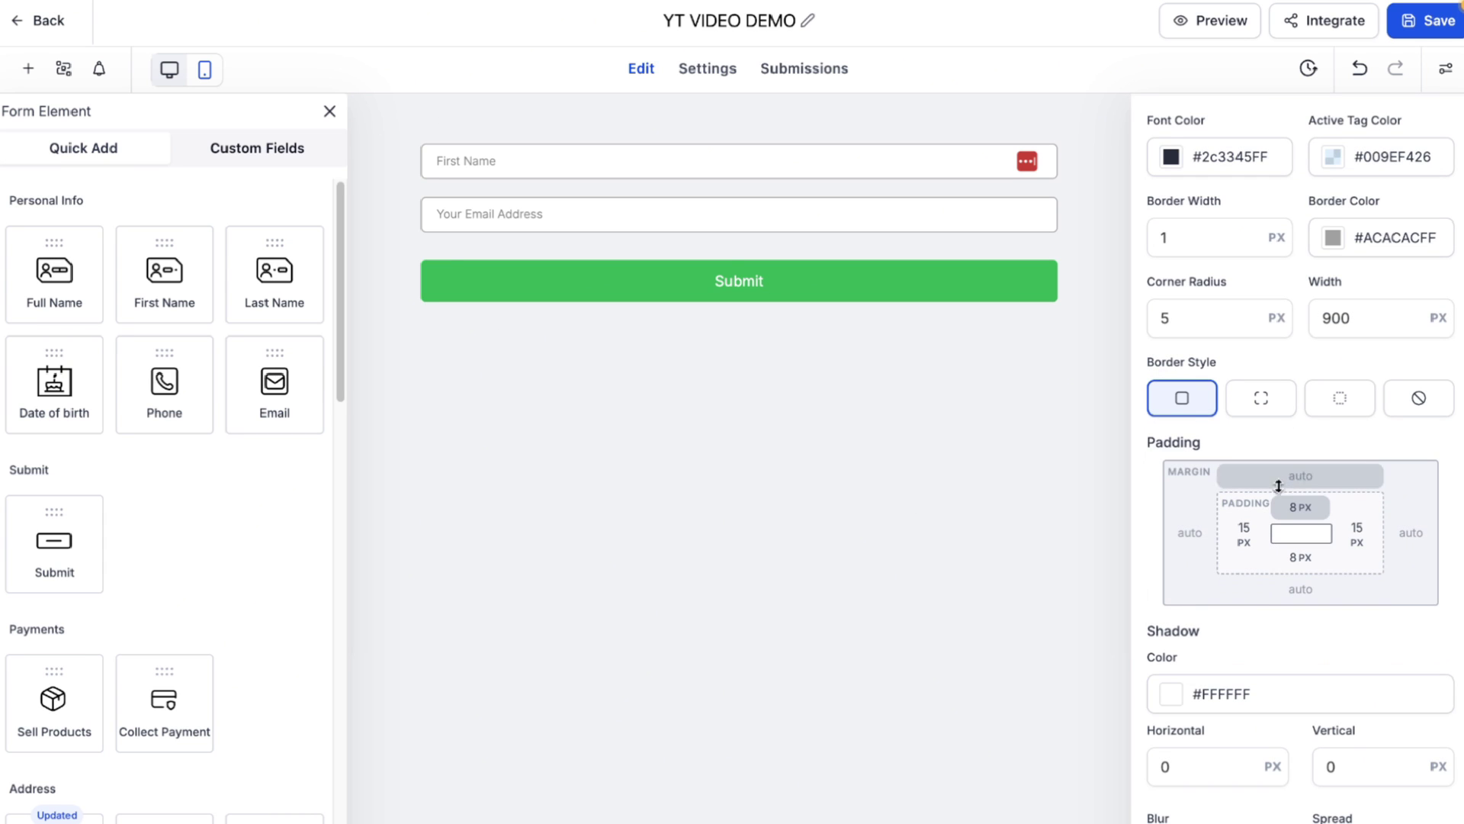
{"action": "left_click", "coordinate": [1179, 312]}
{"action": "double_click", "coordinate": [1178, 312]}
{"action": "type", "text": "10"}
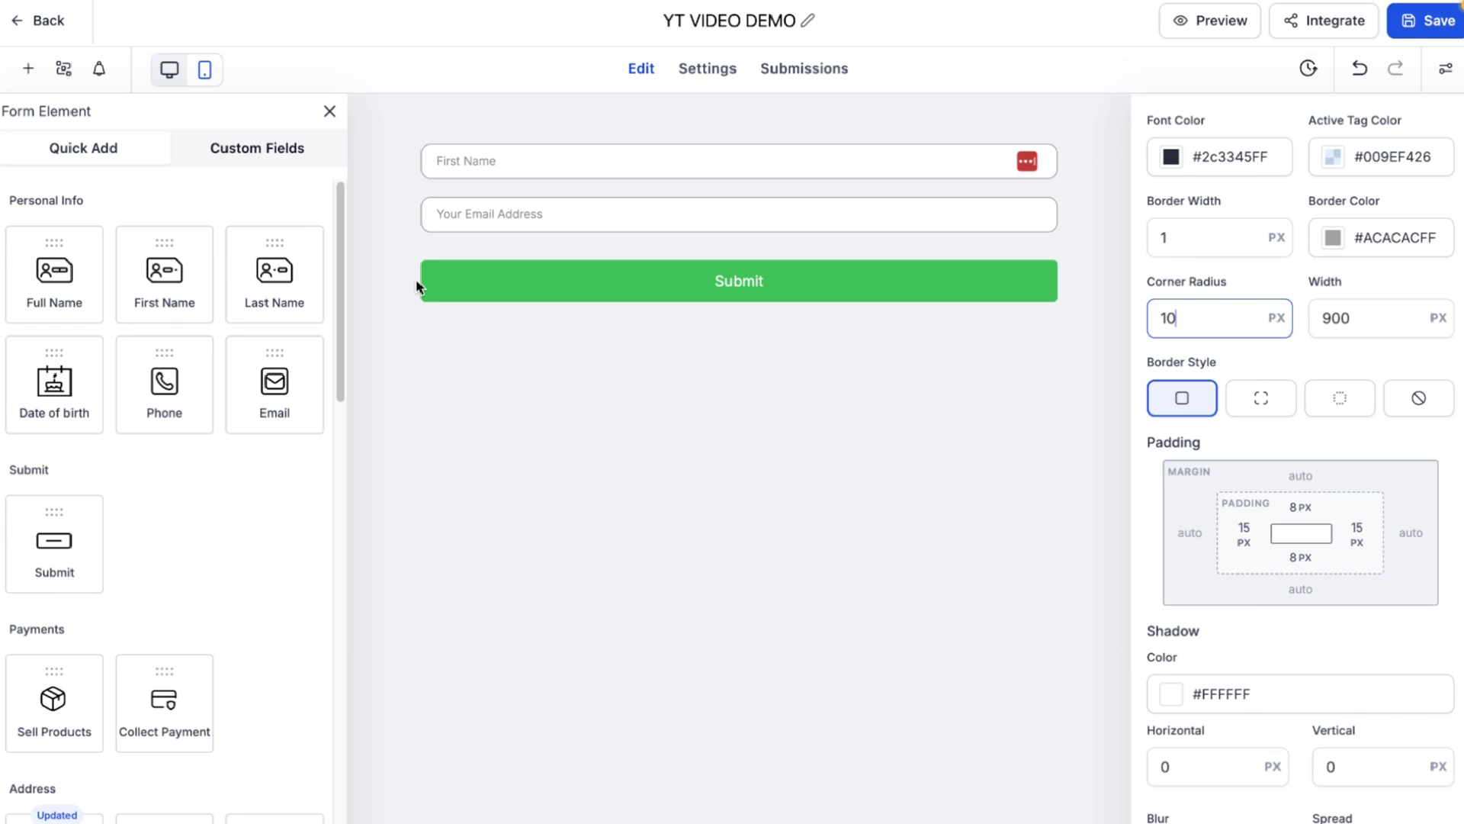
{"action": "left_click", "coordinate": [1282, 441]}
- Set the input fields' top and bottom padding to 15 px each
{"action": "left_click", "coordinate": [1299, 506]}
{"action": "double_click", "coordinate": [1339, 551]}
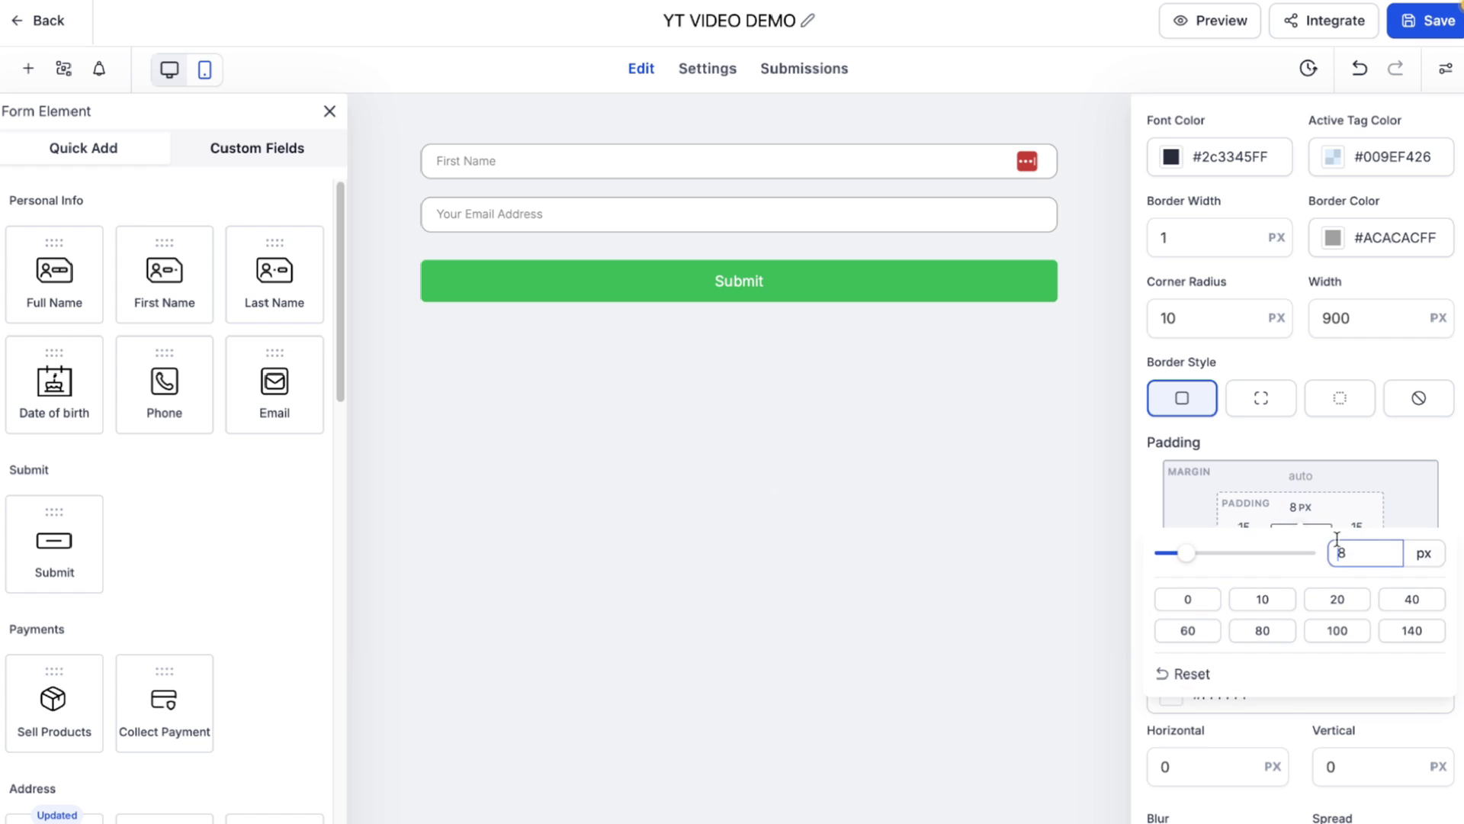
{"action": "type", "text": "15"}
{"action": "left_click", "coordinate": [1306, 464]}
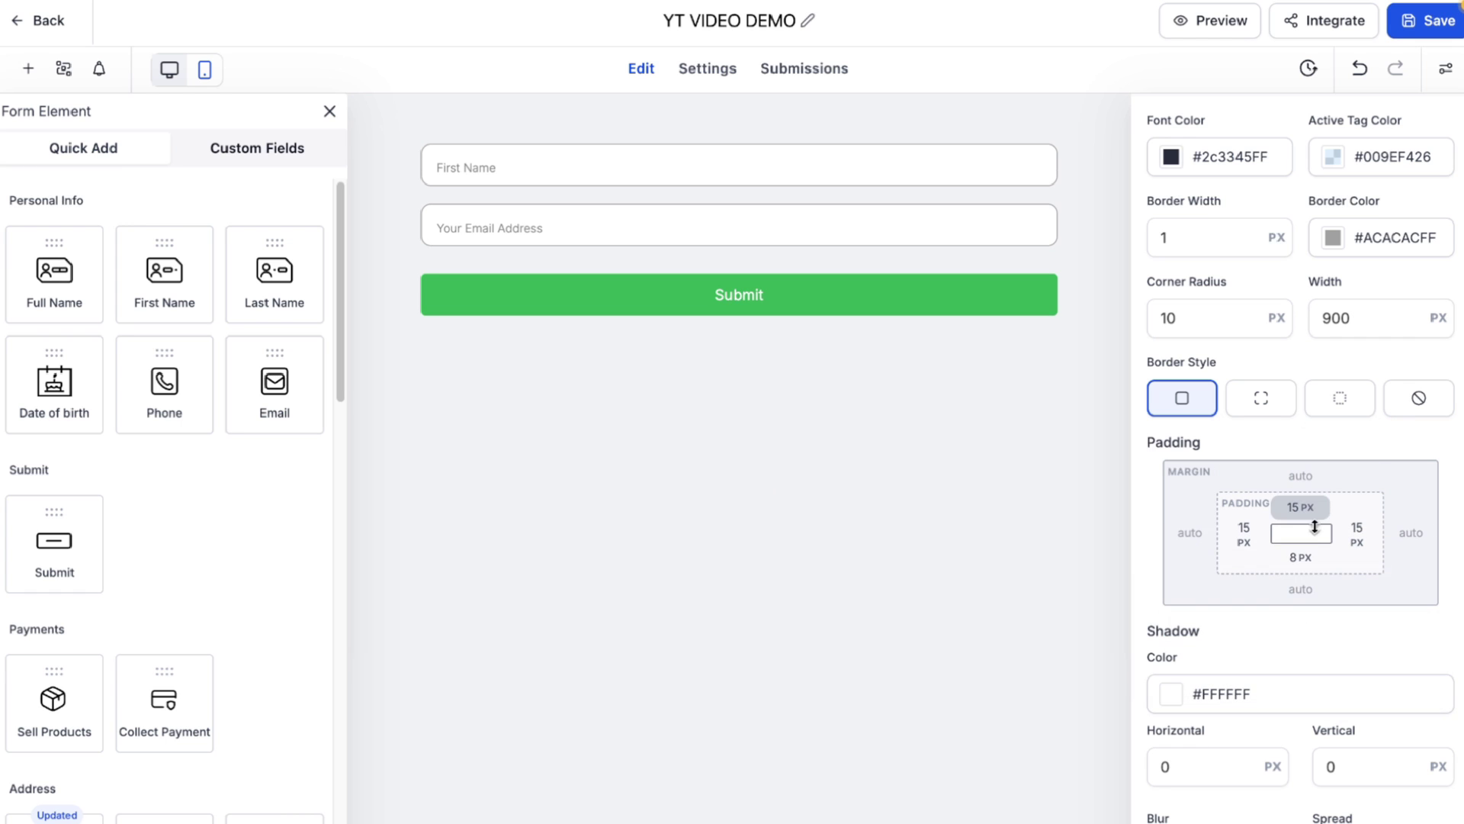
{"action": "left_click", "coordinate": [1300, 557]}
{"action": "type", "text": "1"}
{"action": "key", "text": "BackSpace"}
{"action": "key", "text": "BackSpace"}
{"action": "type", "text": "15"}
{"action": "left_click", "coordinate": [812, 283]}
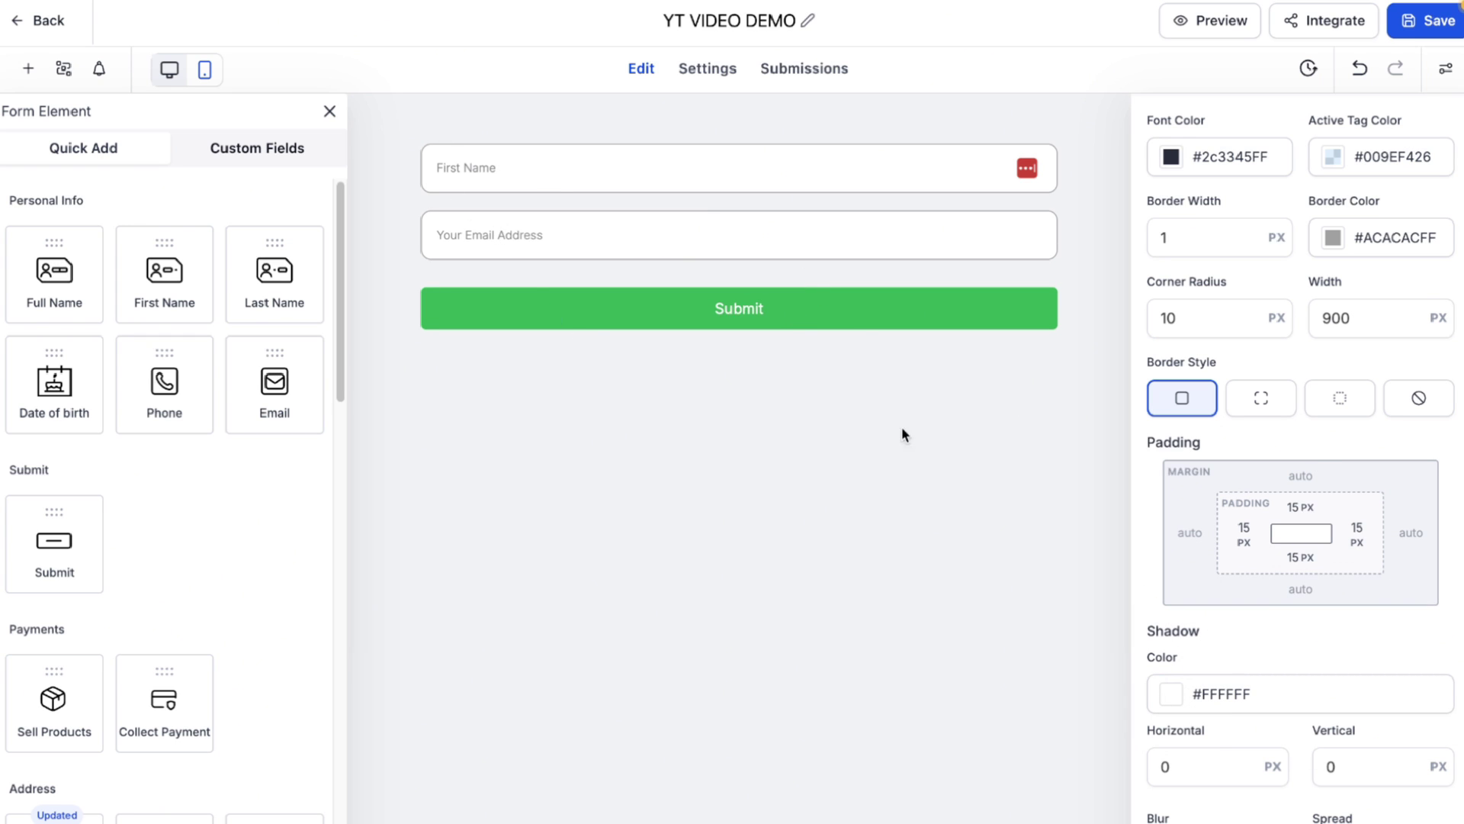
- Set the placeholder text's font size to 14 px
{"action": "scroll", "coordinate": [1248, 456], "scroll_direction": "down", "scroll_amount": 1}
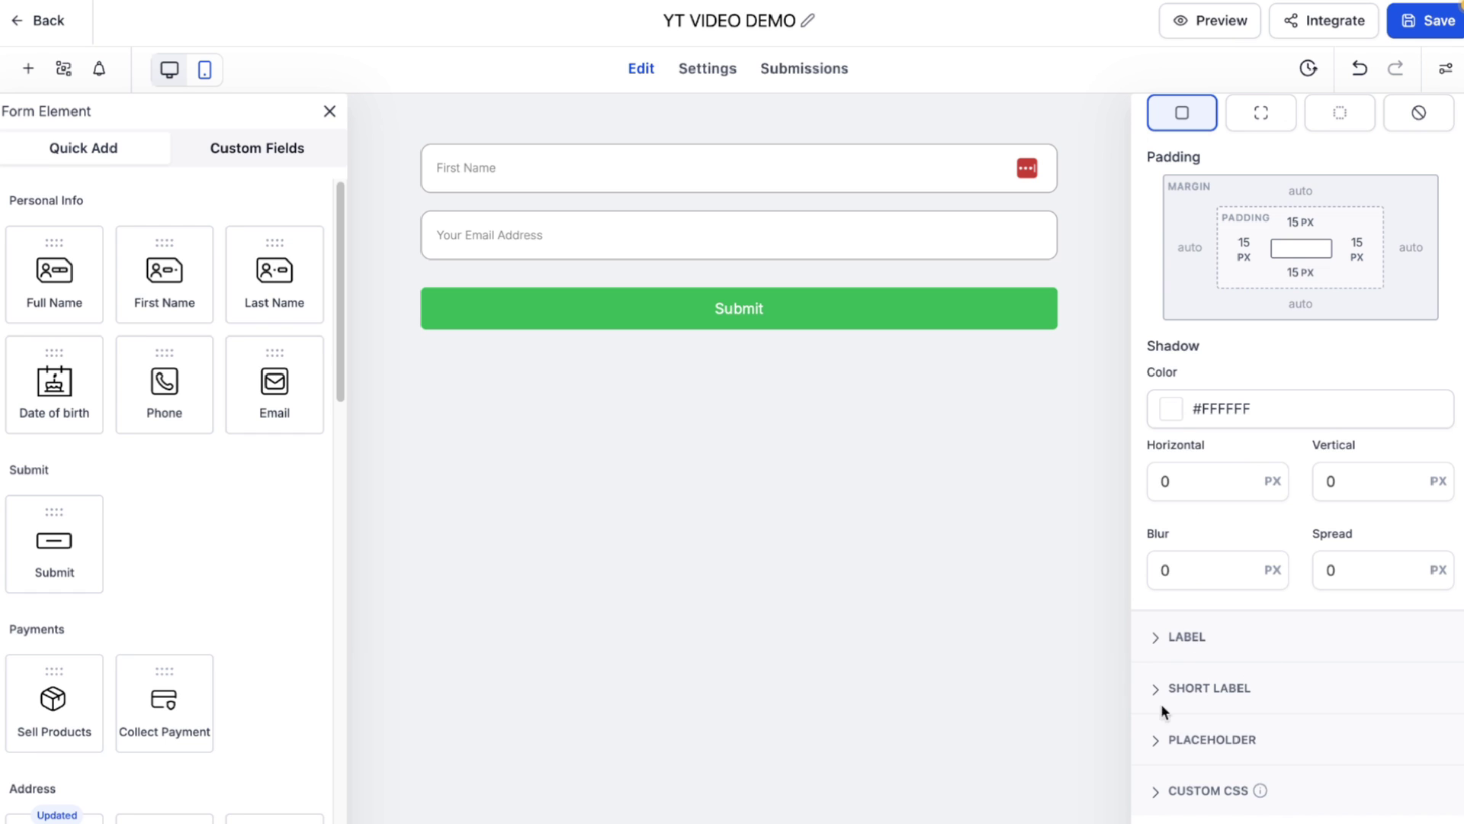
{"action": "left_click", "coordinate": [1186, 740]}
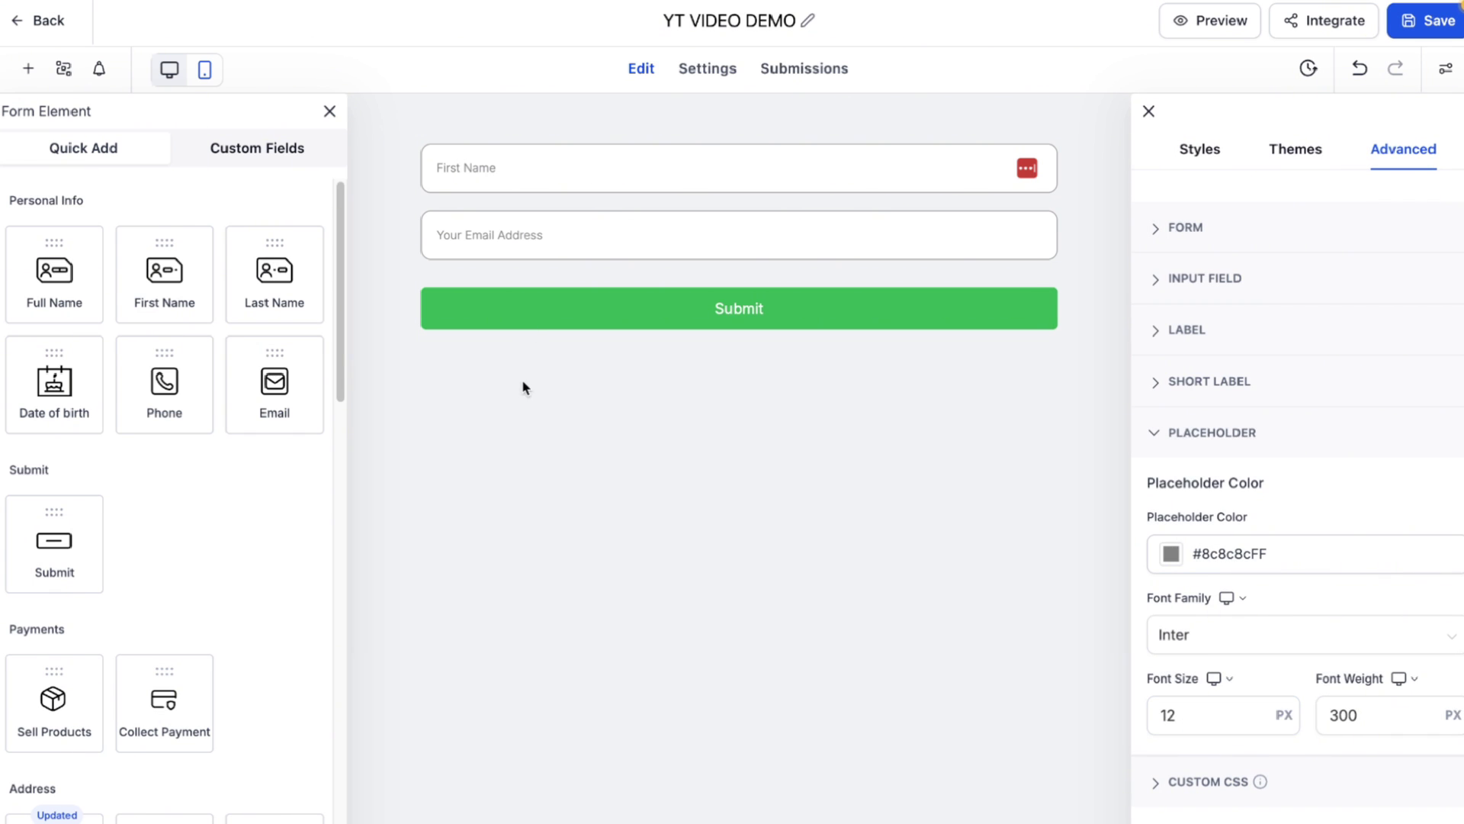
{"action": "left_click", "coordinate": [1197, 717]}
{"action": "key", "text": "BackSpace"}
{"action": "type", "text": "4"}
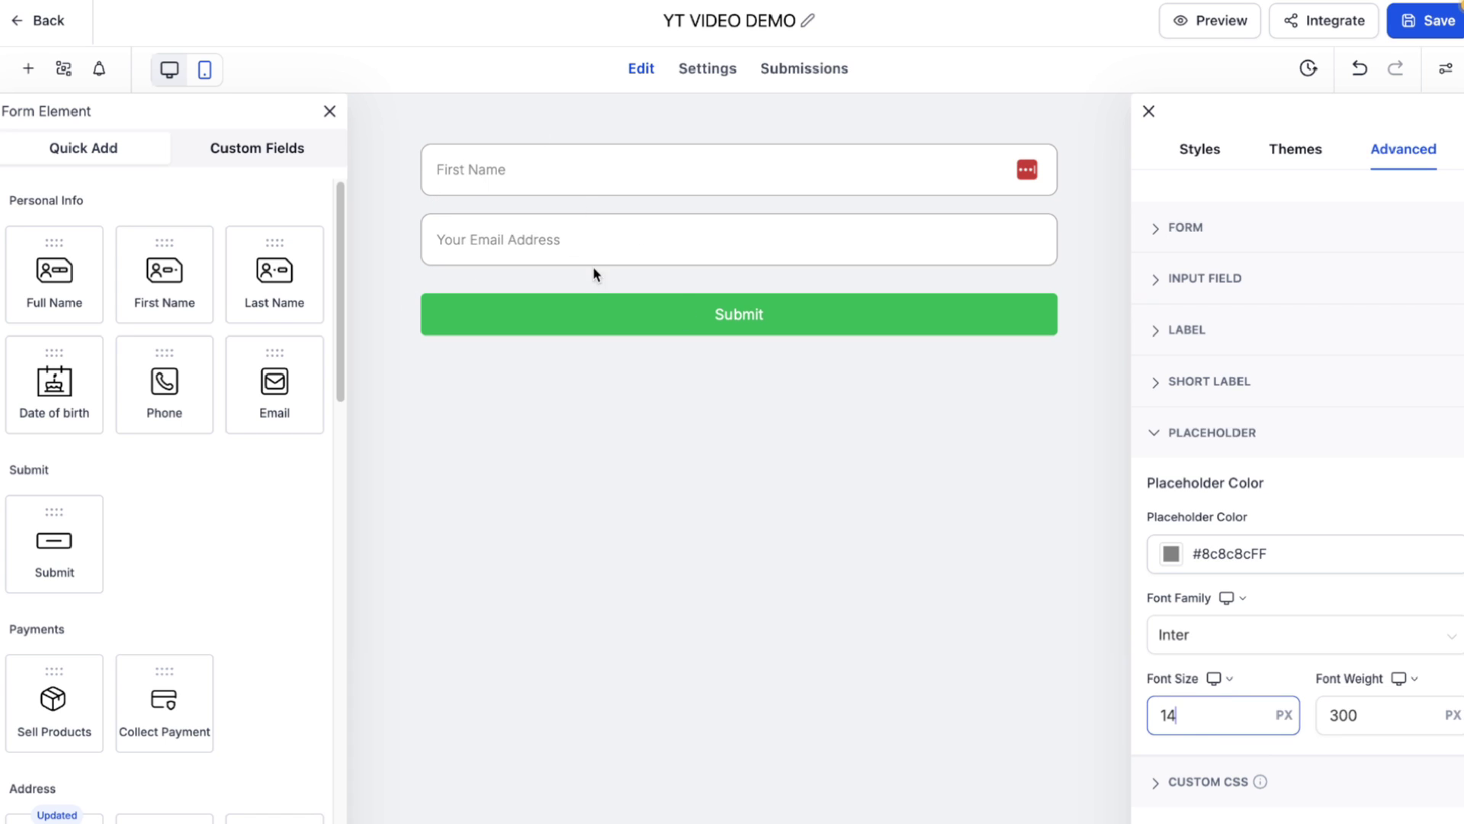
{"action": "left_click", "coordinate": [1150, 671]}
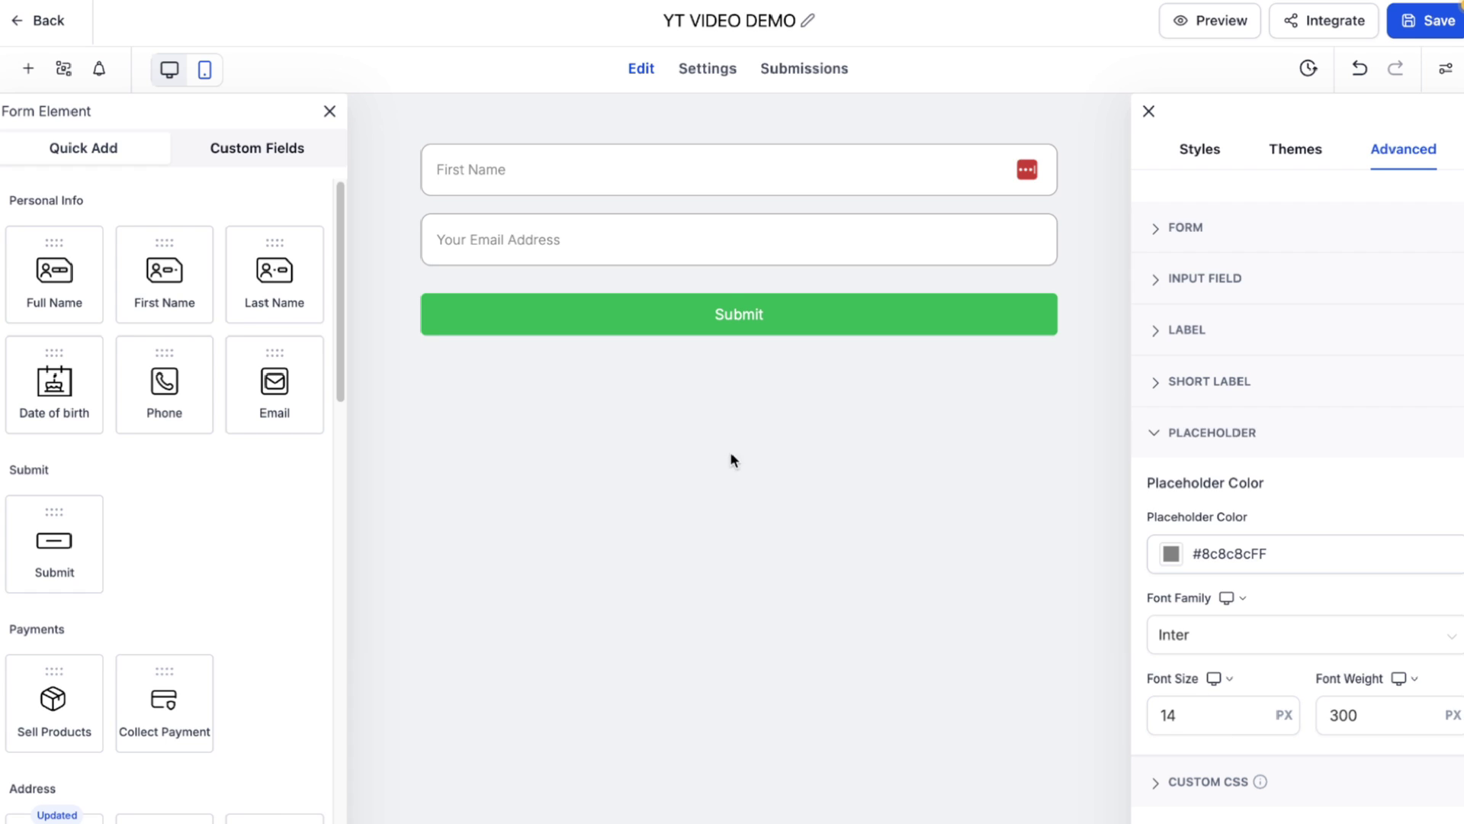
- Replace the submit button's text with "Get Free Instant Access" and center it
{"action": "left_click", "coordinate": [731, 319]}
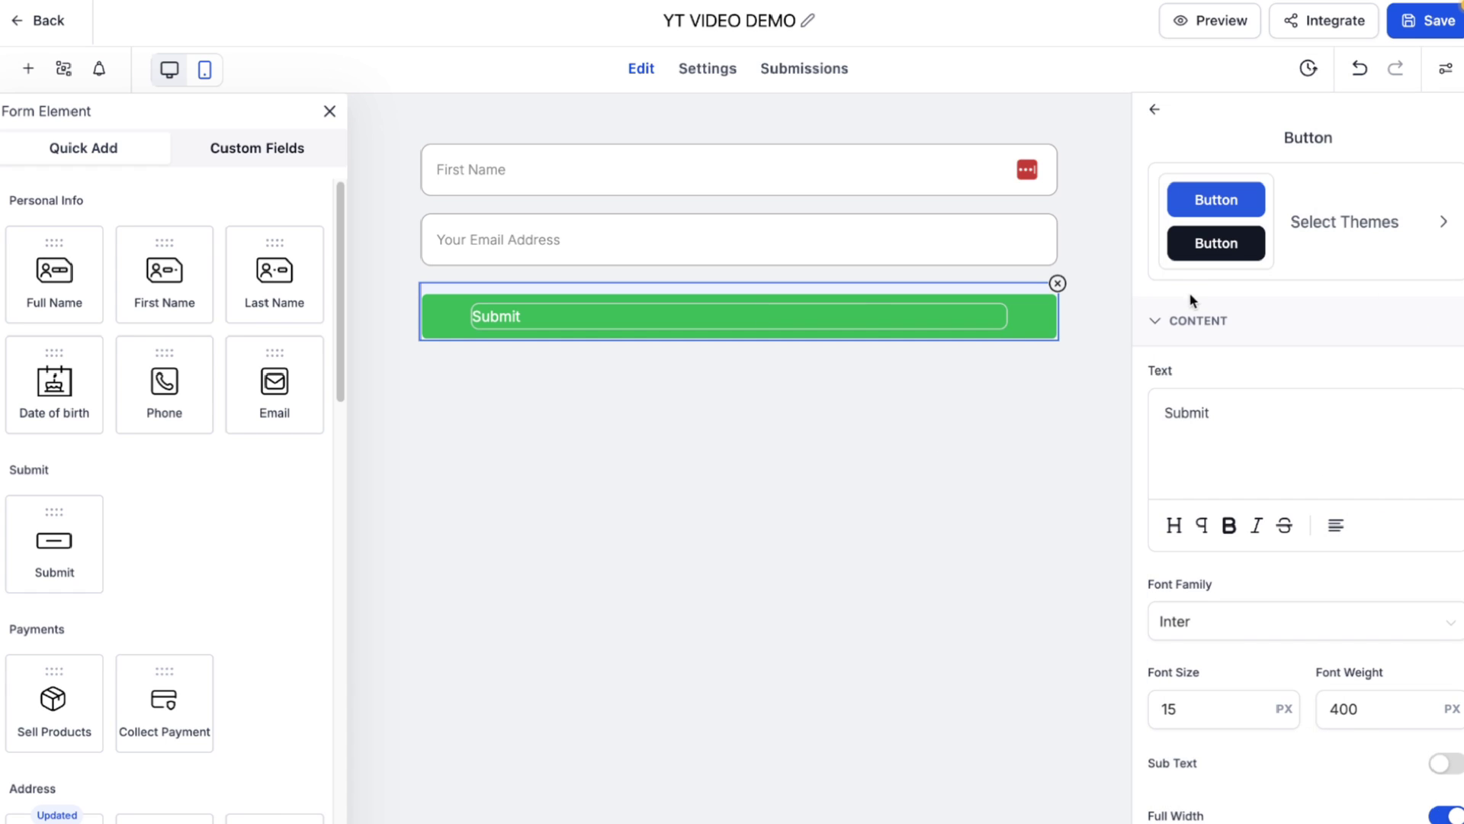
{"action": "left_click", "coordinate": [1167, 708]}
{"action": "scroll", "coordinate": [1278, 691], "scroll_direction": "down", "scroll_amount": 1}
{"action": "scroll", "coordinate": [1277, 688], "scroll_direction": "down", "scroll_amount": 2}
{"action": "scroll", "coordinate": [1220, 534], "scroll_direction": "up", "scroll_amount": 1}
{"action": "double_click", "coordinate": [1183, 321]}
{"action": "type", "text": "Get F"}
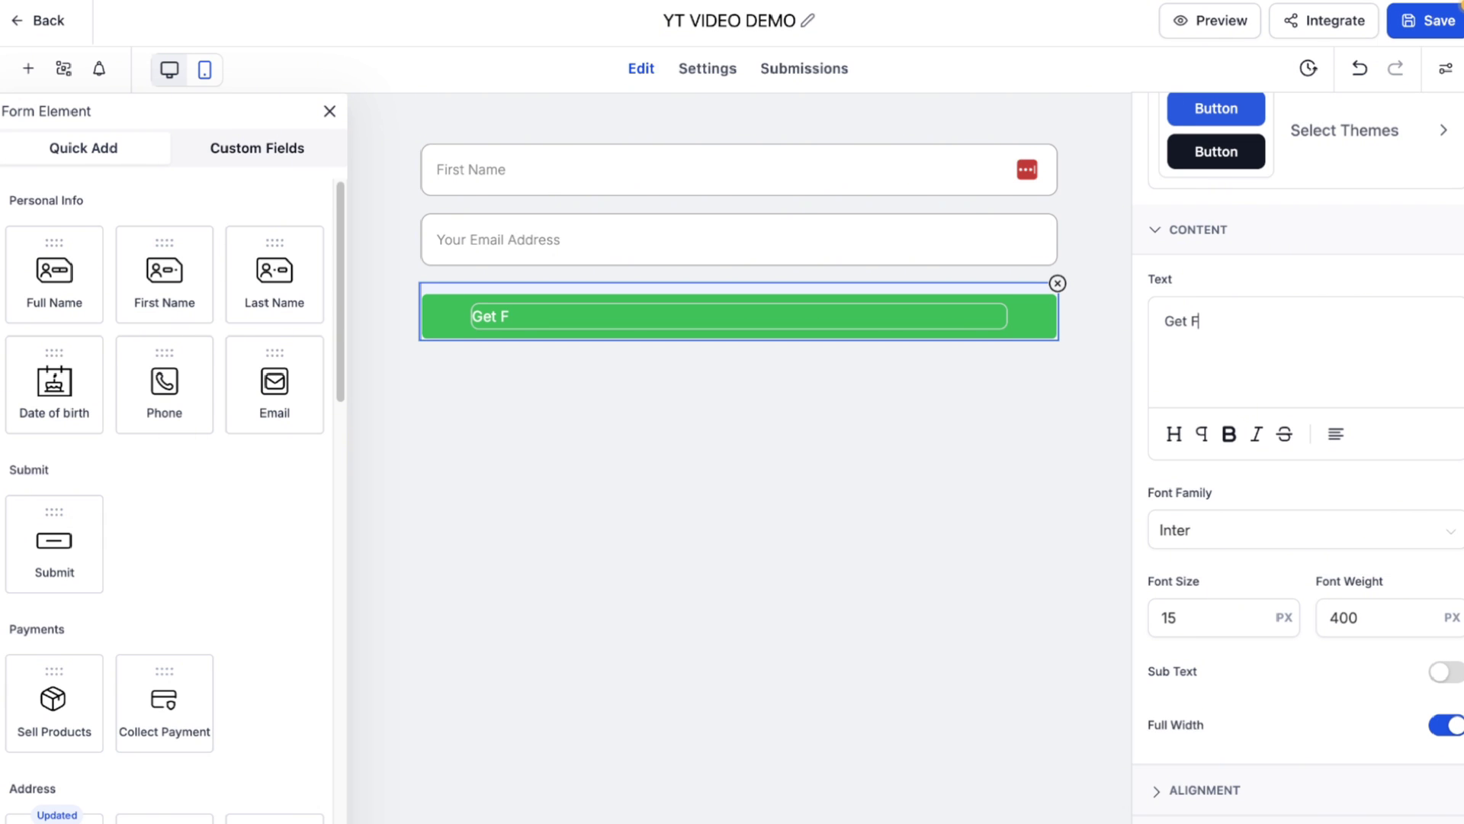
{"action": "type", "text": "ree Instant Access"}
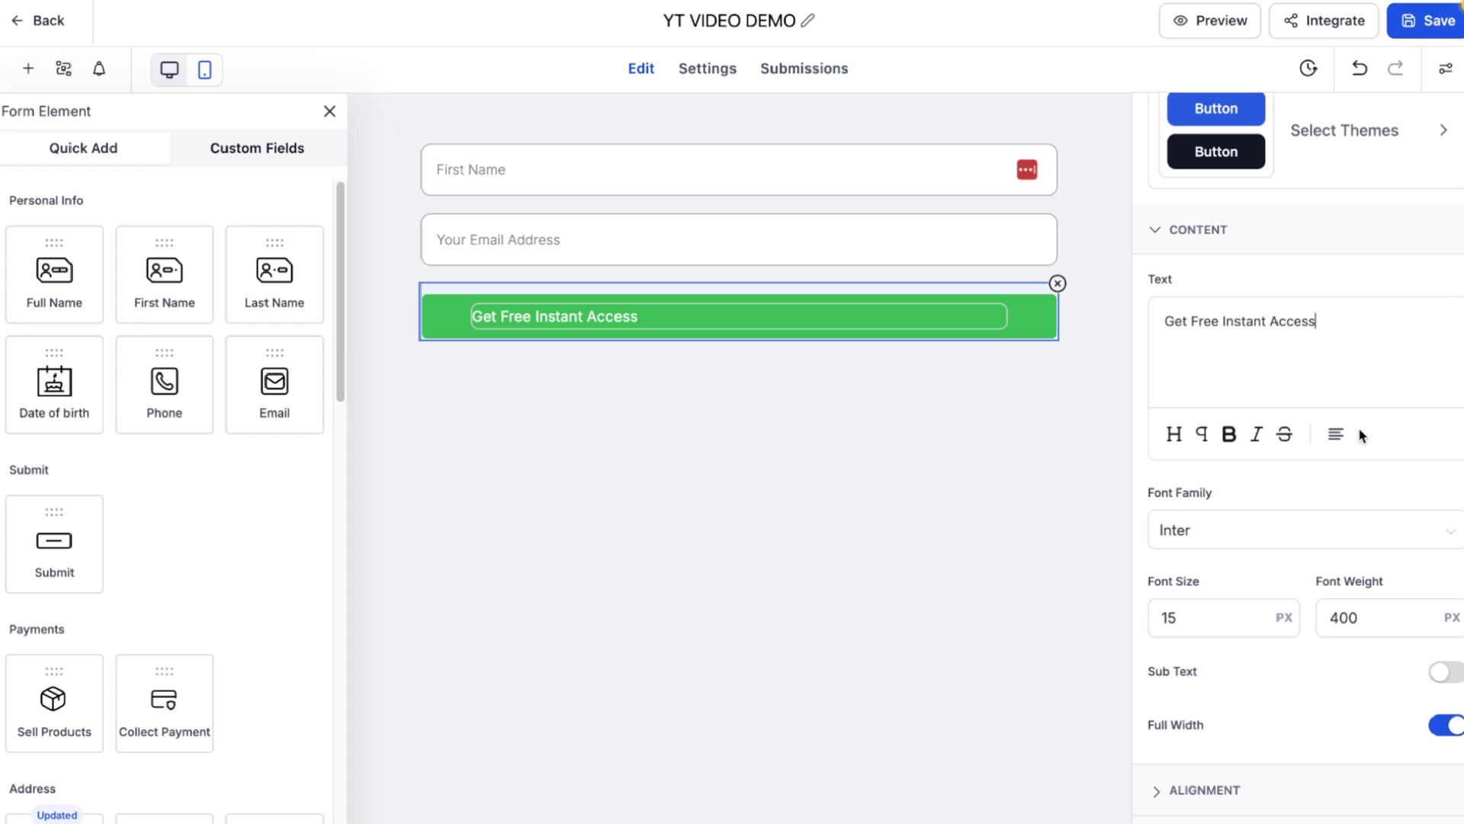
{"action": "left_click", "coordinate": [1338, 434]}
{"action": "left_click", "coordinate": [1331, 333]}
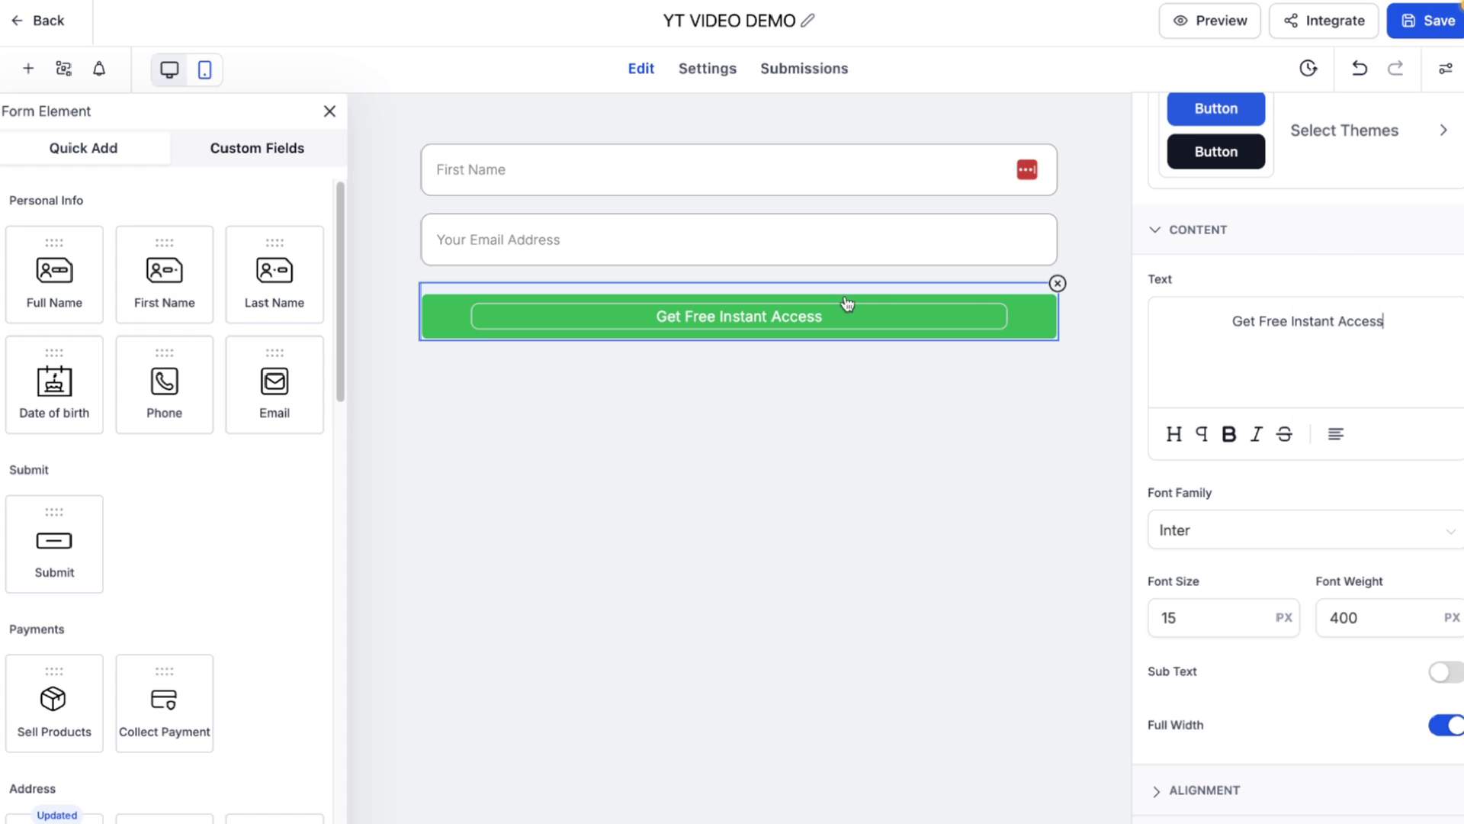
- Set the submit button's font weight to 600
{"action": "left_click", "coordinate": [1331, 618]}
{"action": "left_click_drag", "start_coordinate": [1341, 618], "coordinate": [1318, 618]}
{"action": "type", "text": "6"}
{"action": "left_click", "coordinate": [1259, 651]}
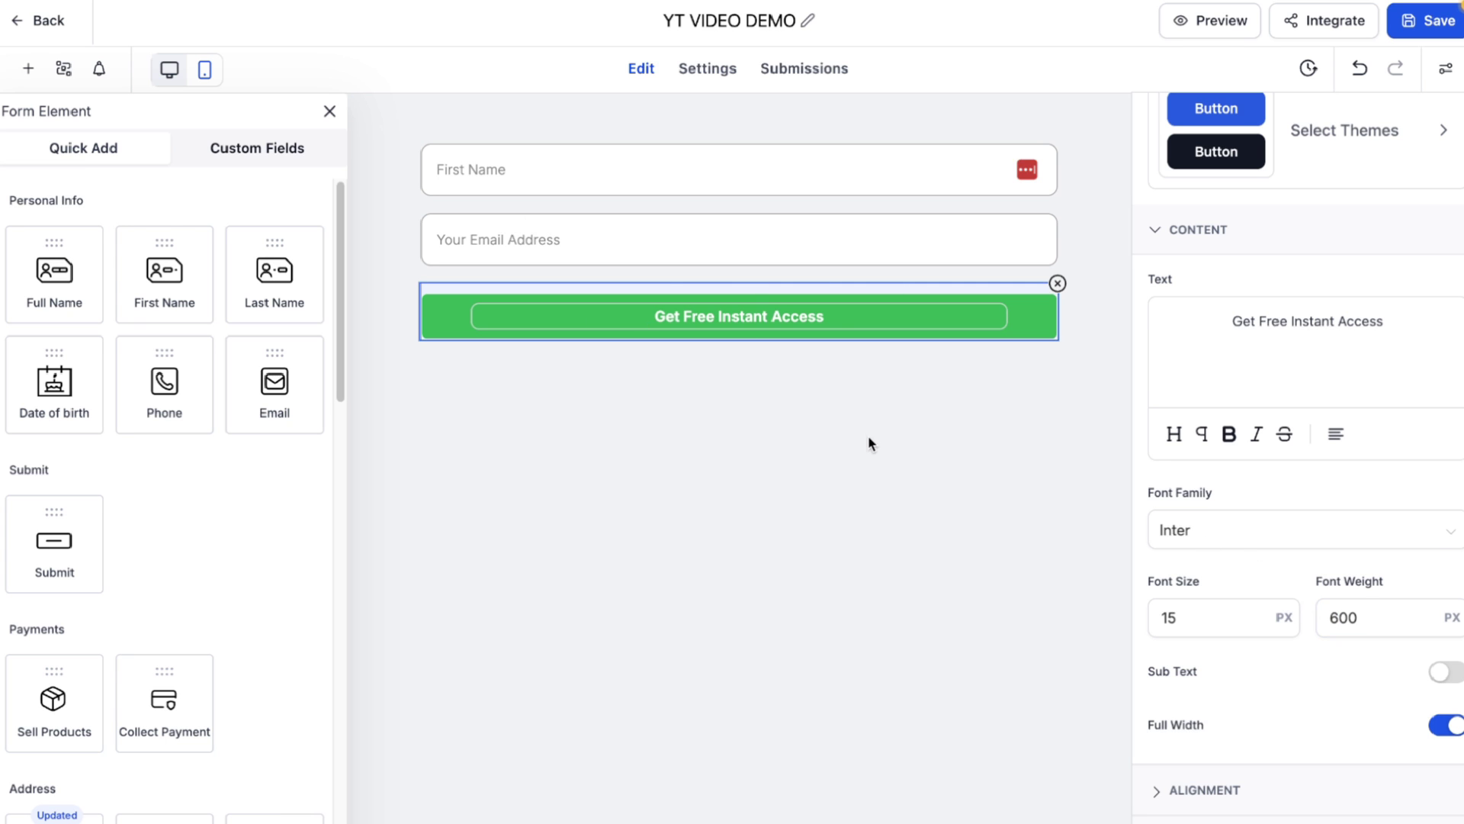
{"action": "left_click", "coordinate": [870, 444]}
- Set the submit button's top and bottom padding to 15 px each
{"action": "left_click", "coordinate": [794, 322]}
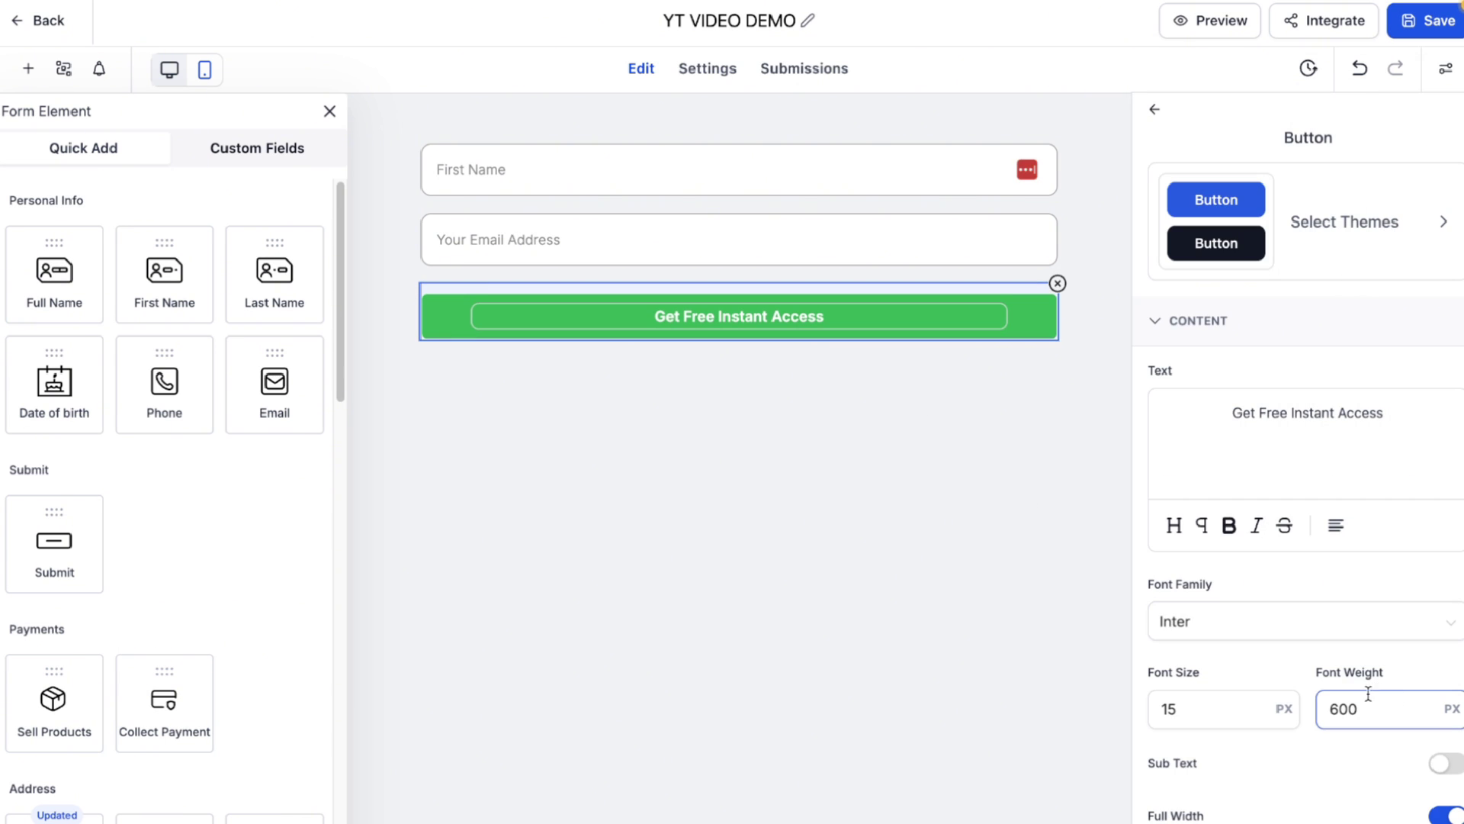
{"action": "scroll", "coordinate": [1359, 696], "scroll_direction": "down", "scroll_amount": 2}
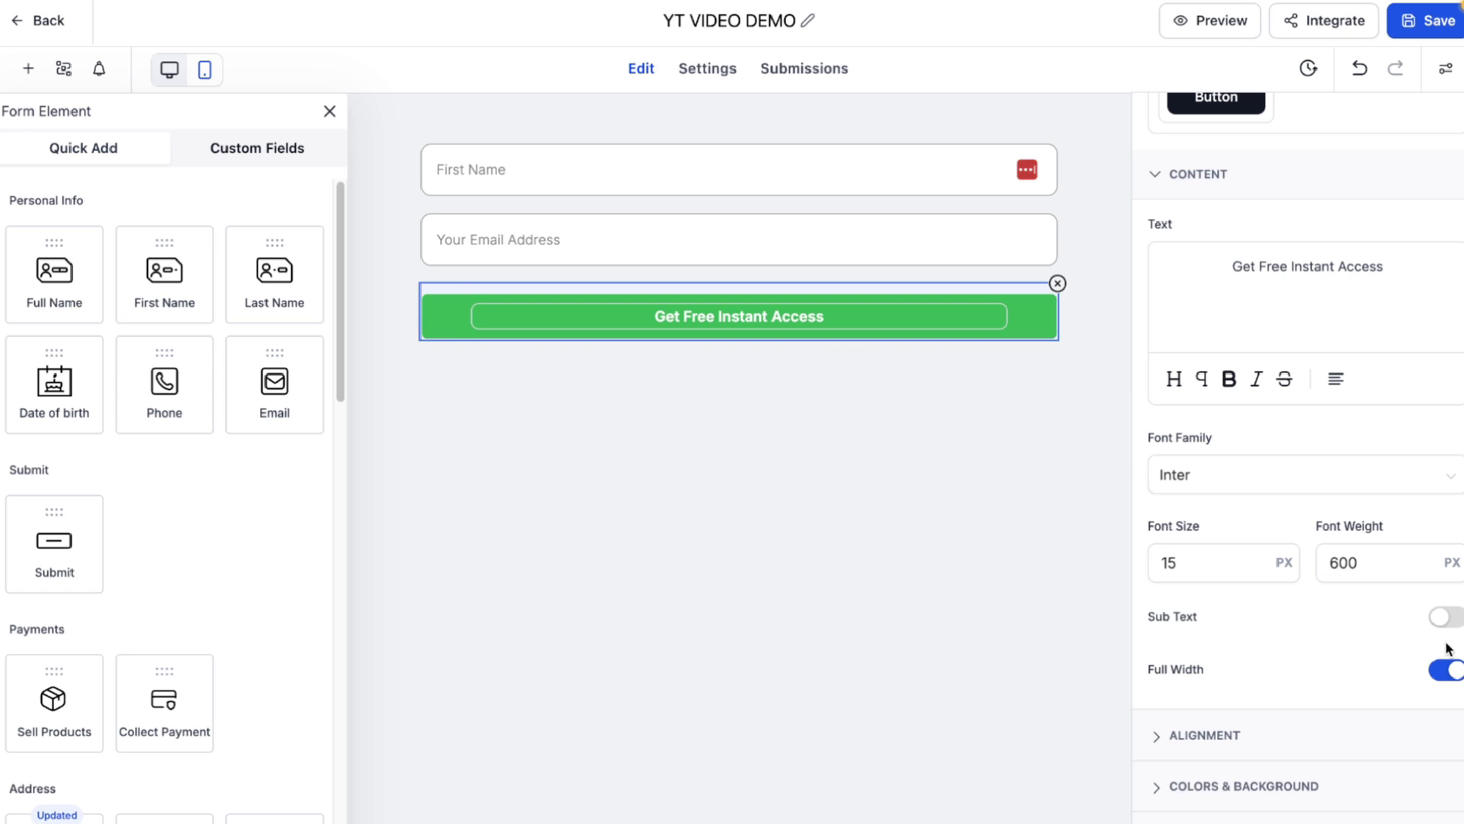
{"action": "scroll", "coordinate": [1421, 616], "scroll_direction": "down", "scroll_amount": 2}
{"action": "scroll", "coordinate": [1420, 627], "scroll_direction": "down", "scroll_amount": 2}
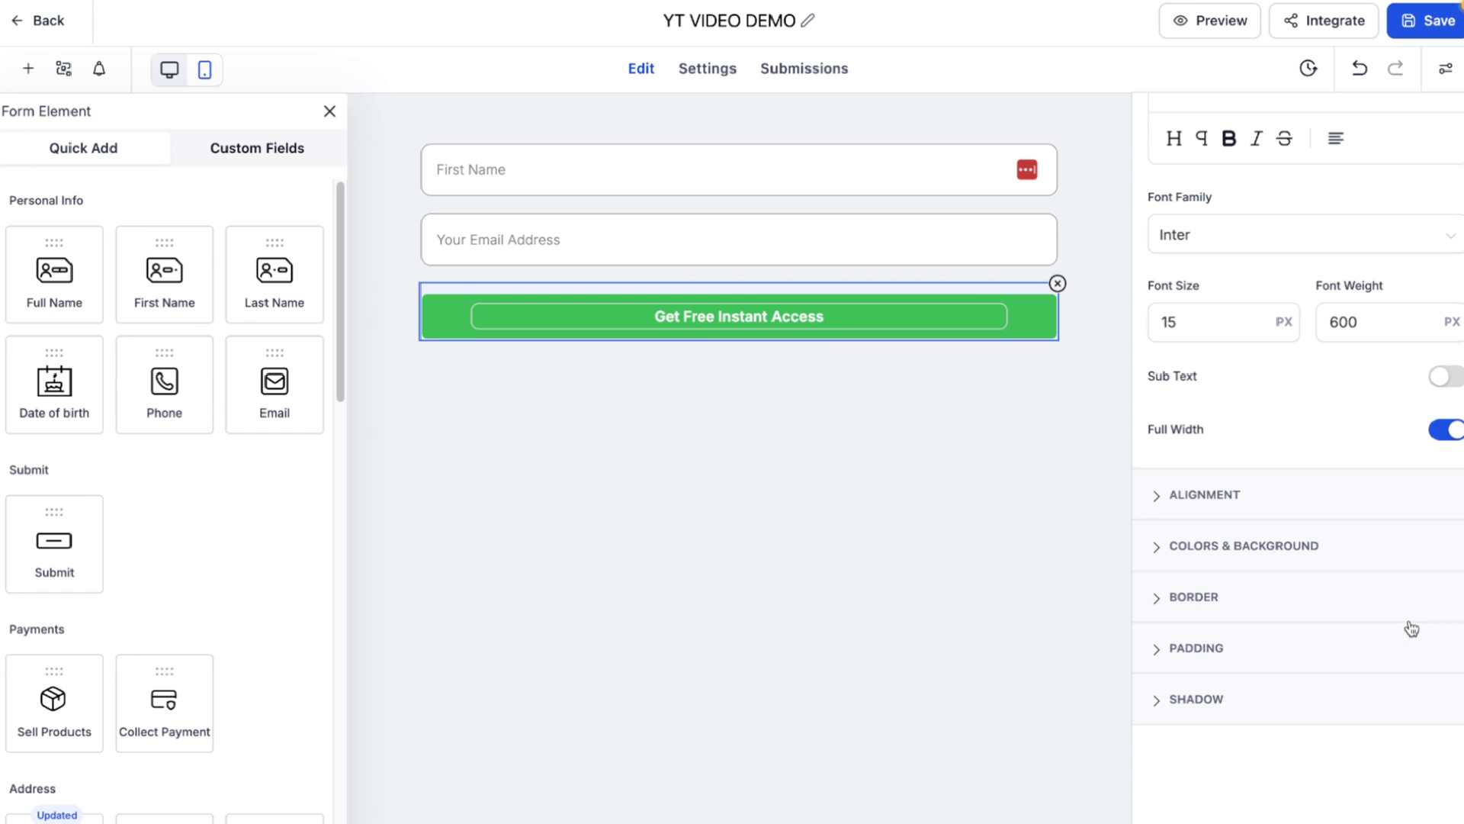
{"action": "left_click", "coordinate": [1212, 649]}
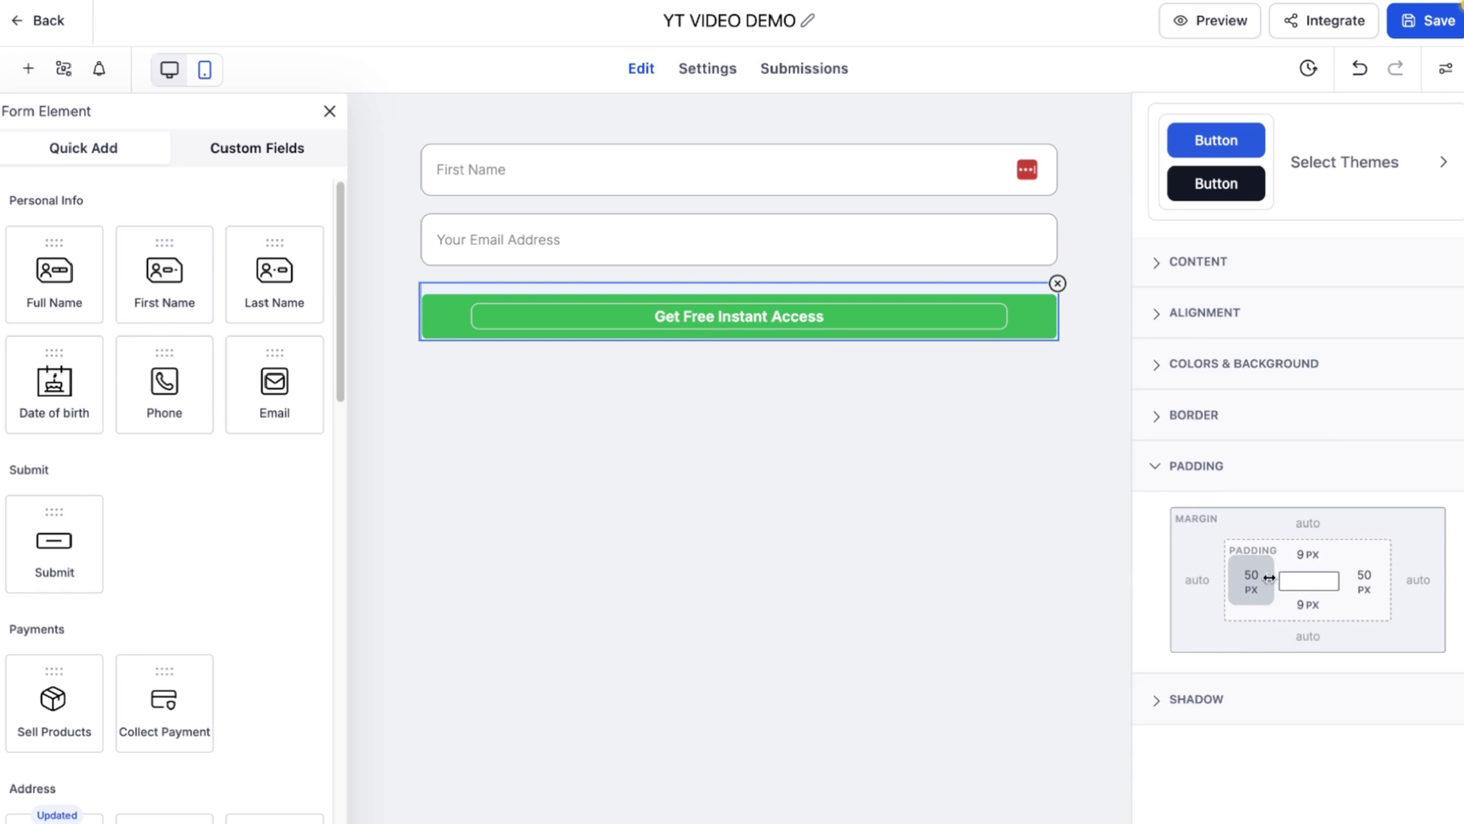
{"action": "left_click", "coordinate": [1308, 564]}
{"action": "left_click", "coordinate": [1357, 601]}
{"action": "key", "text": "BackSpace"}
{"action": "type", "text": "15"}
{"action": "left_click", "coordinate": [1351, 496]}
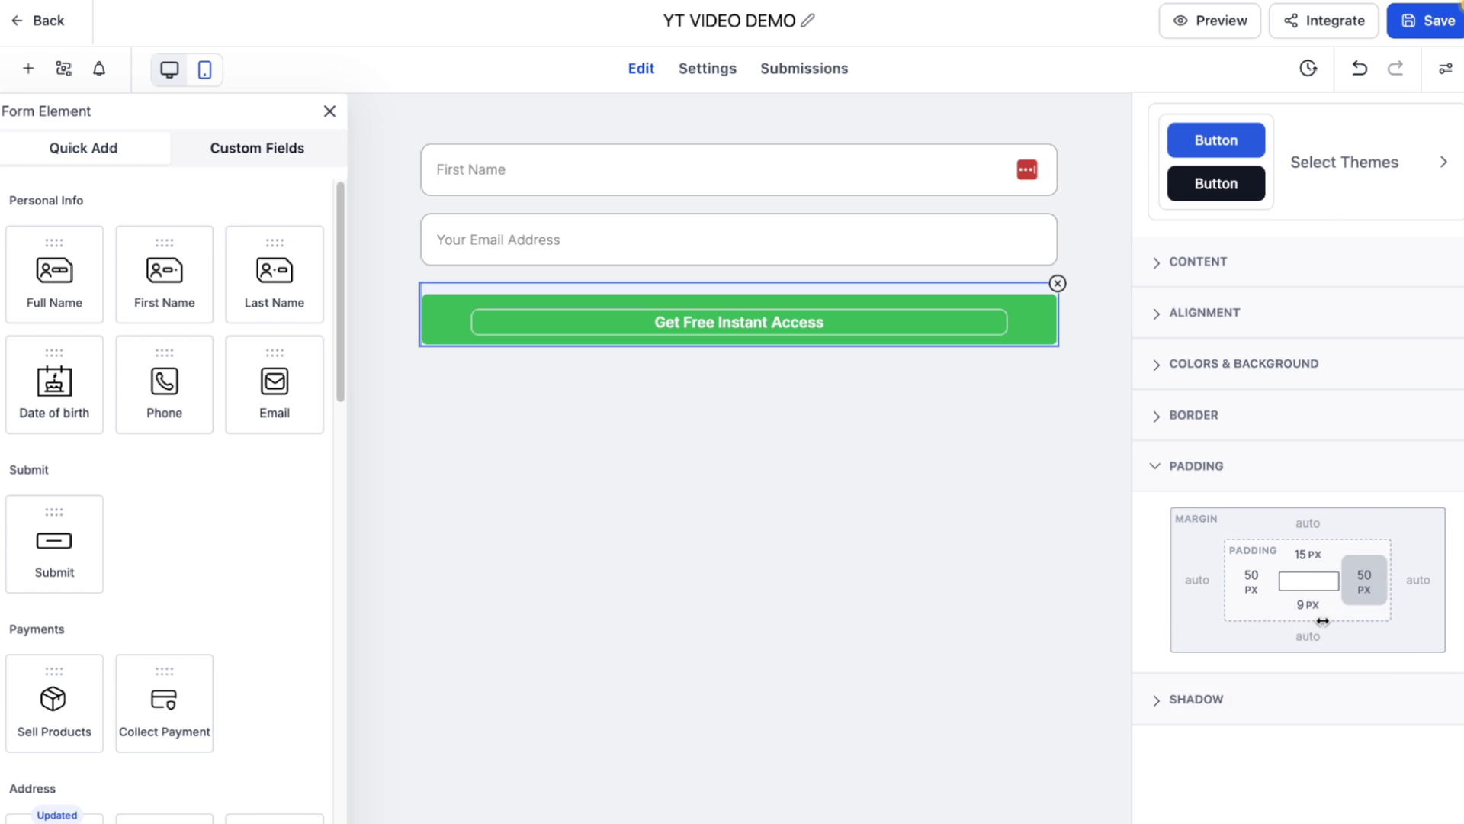
{"action": "left_click", "coordinate": [1308, 604]}
{"action": "key", "text": "BackSpace"}
{"action": "type", "text": "15"}
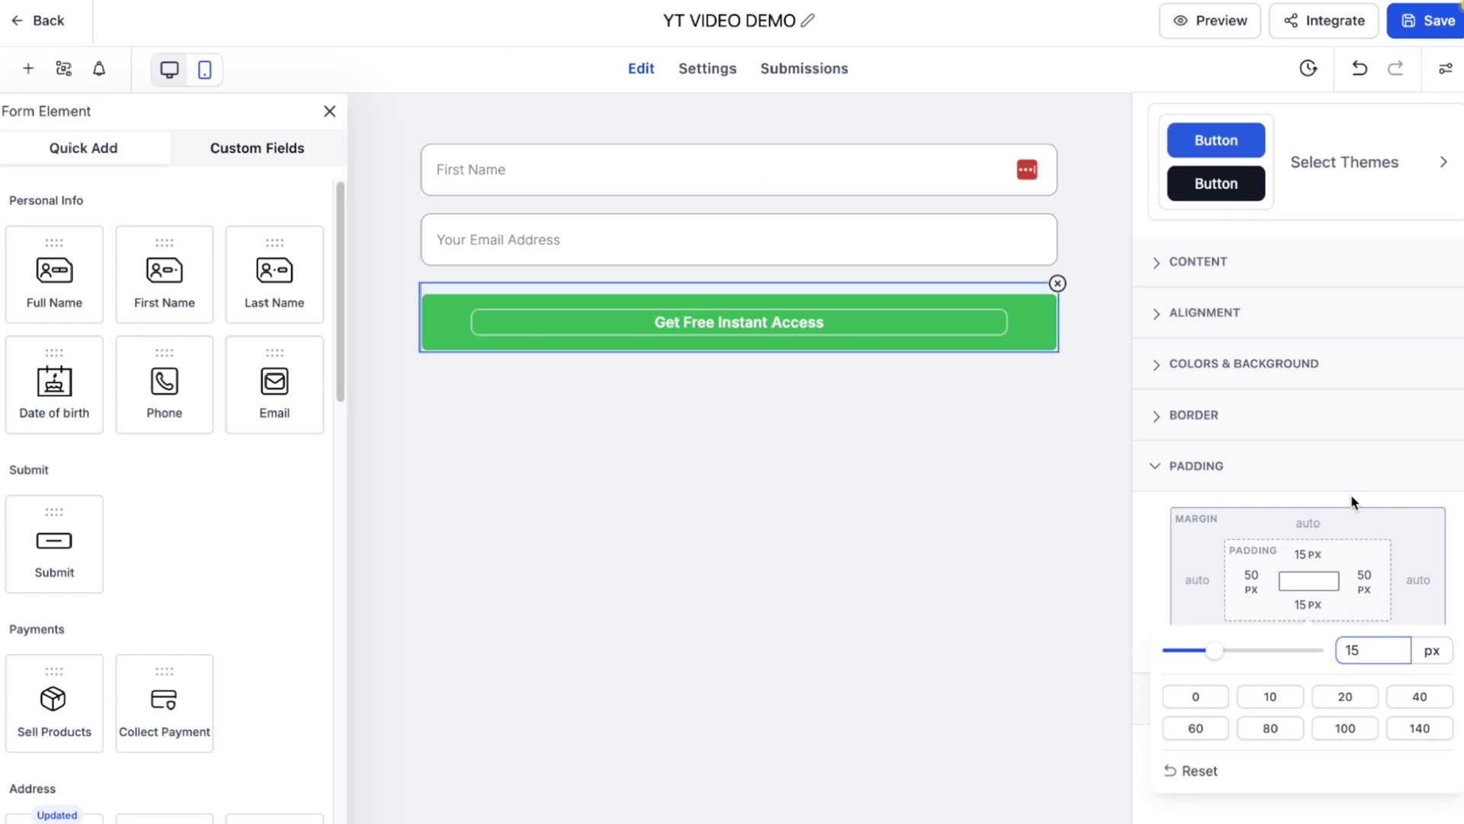
{"action": "left_click", "coordinate": [1353, 500]}
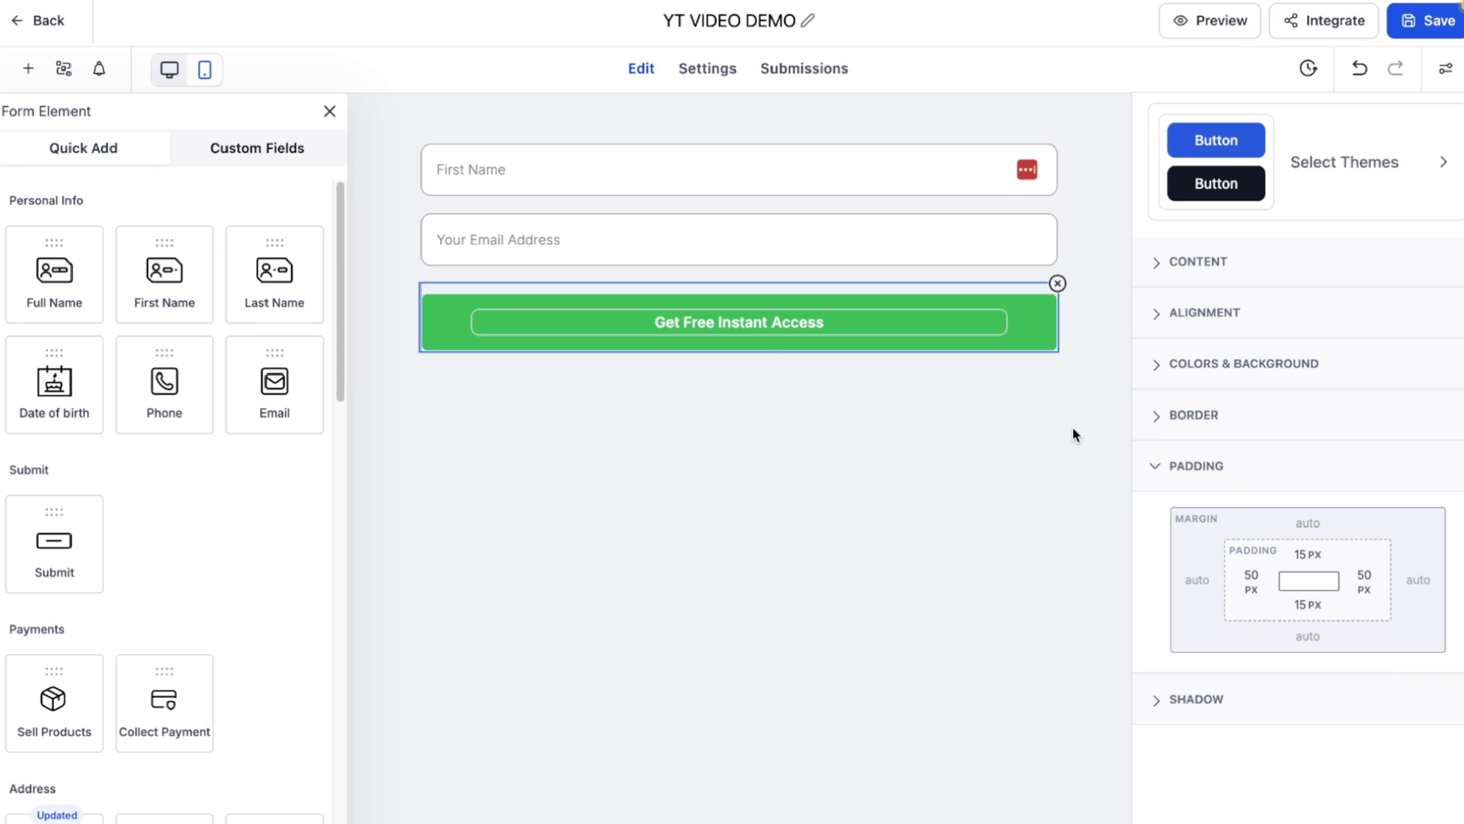
- Increase the submit button's font size to 18 px and save the form
{"action": "scroll", "coordinate": [1228, 480], "scroll_direction": "up", "scroll_amount": 2}
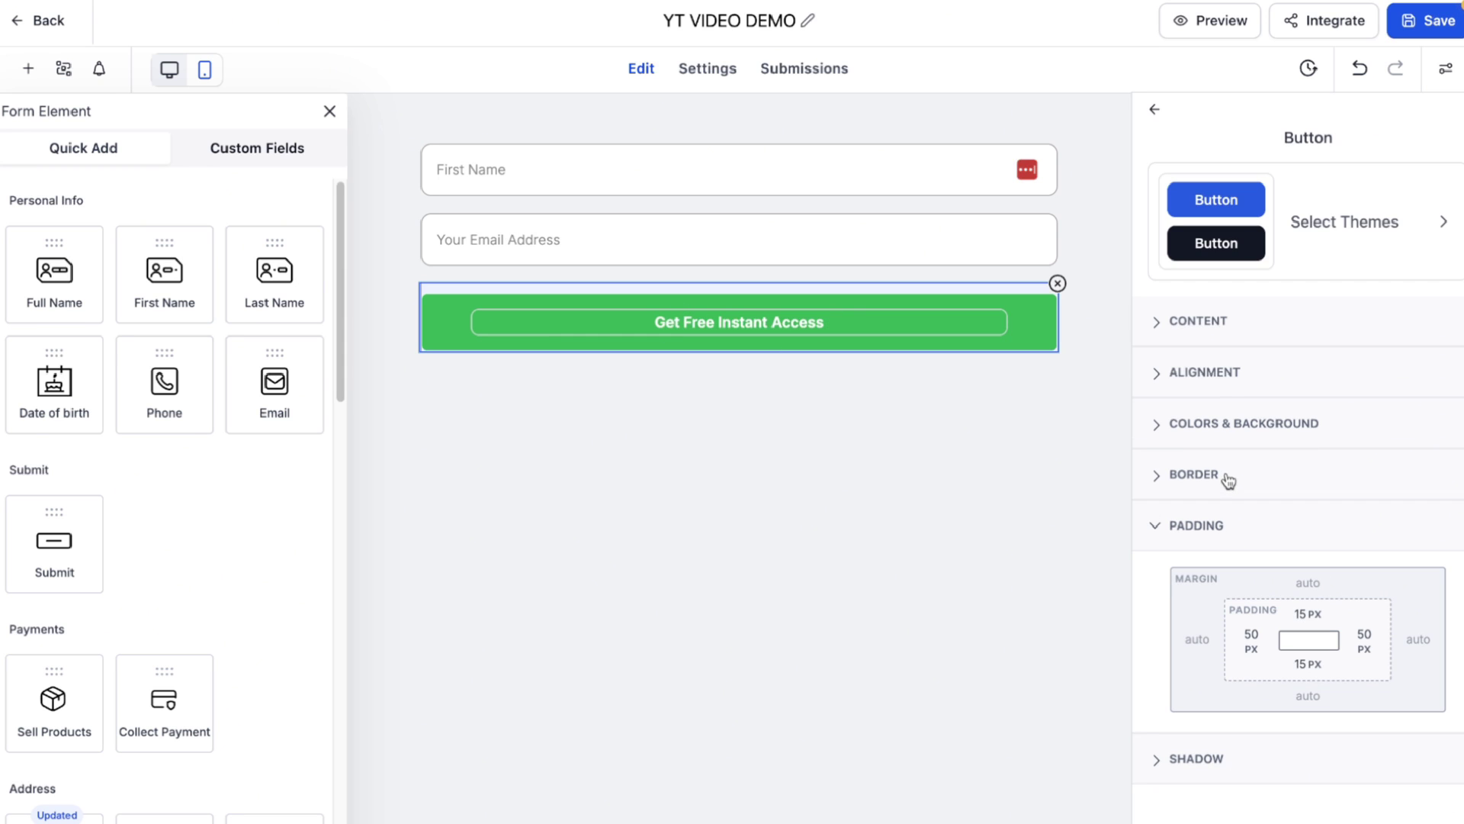
{"action": "left_click", "coordinate": [1216, 318]}
{"action": "left_click", "coordinate": [1191, 709]}
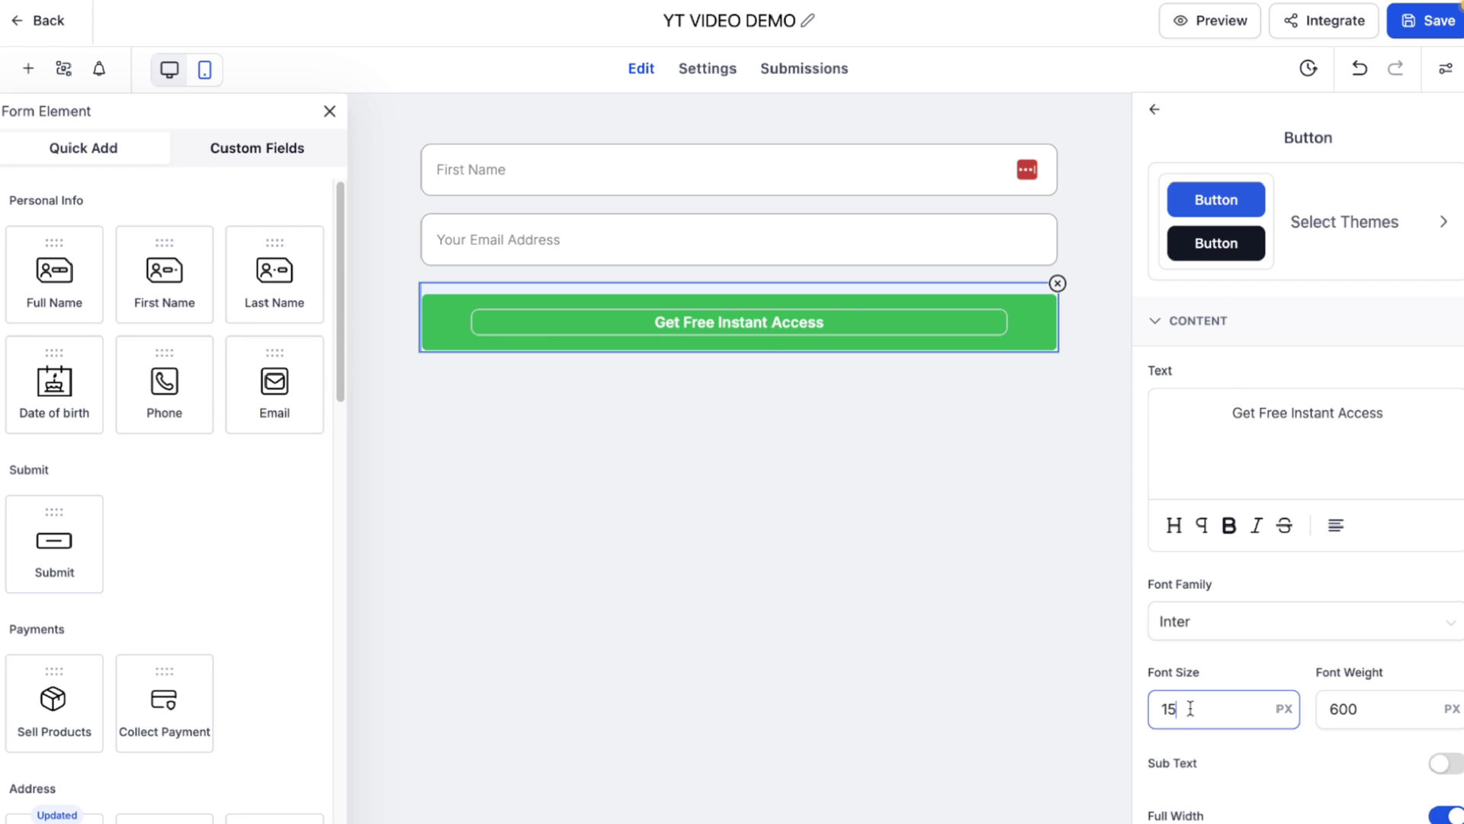
{"action": "key", "text": "Up"}
{"action": "key", "text": "Up"}
{"action": "key", "text": "Up"}
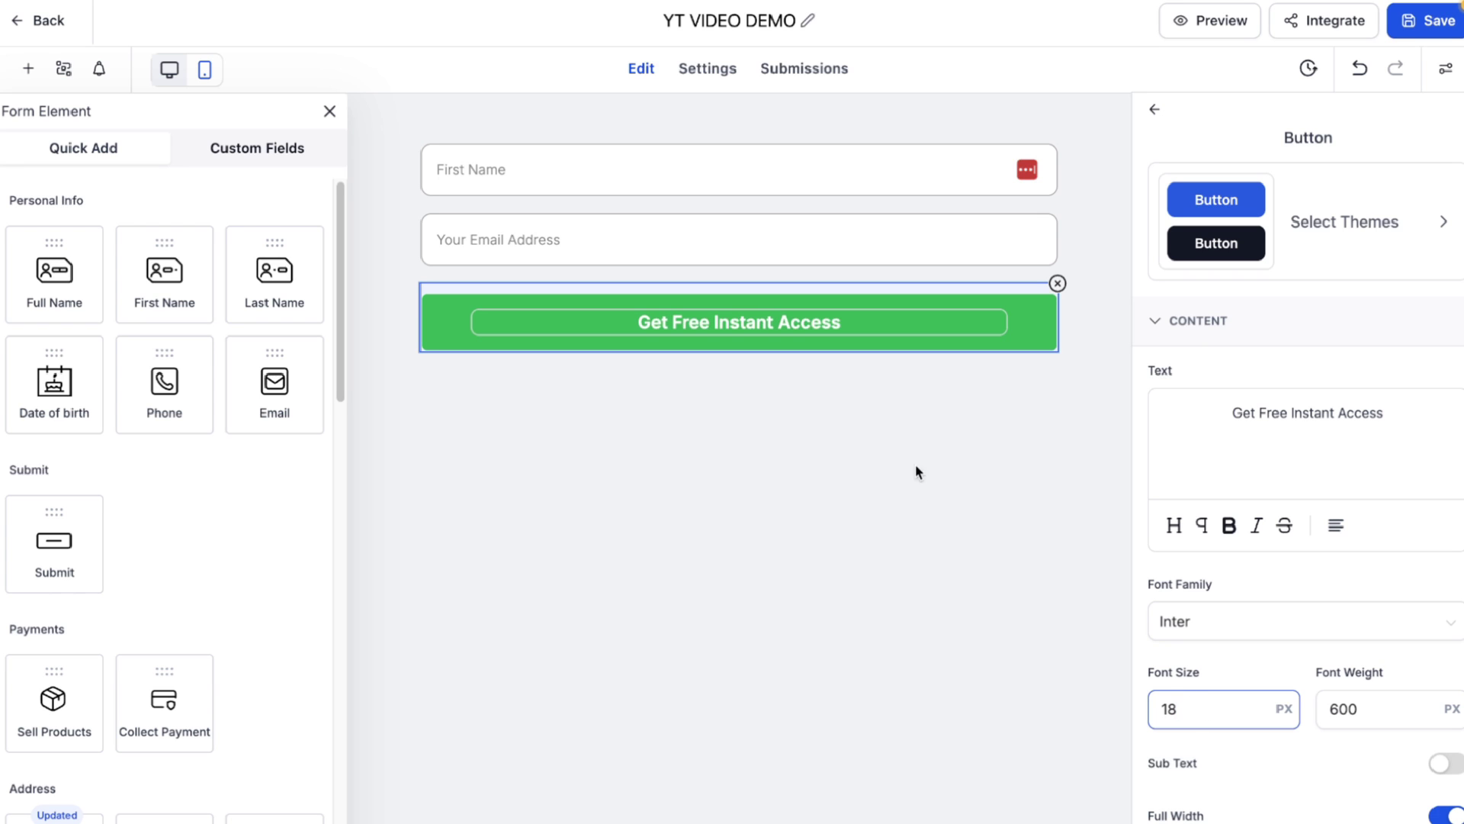
{"action": "left_click", "coordinate": [816, 451]}
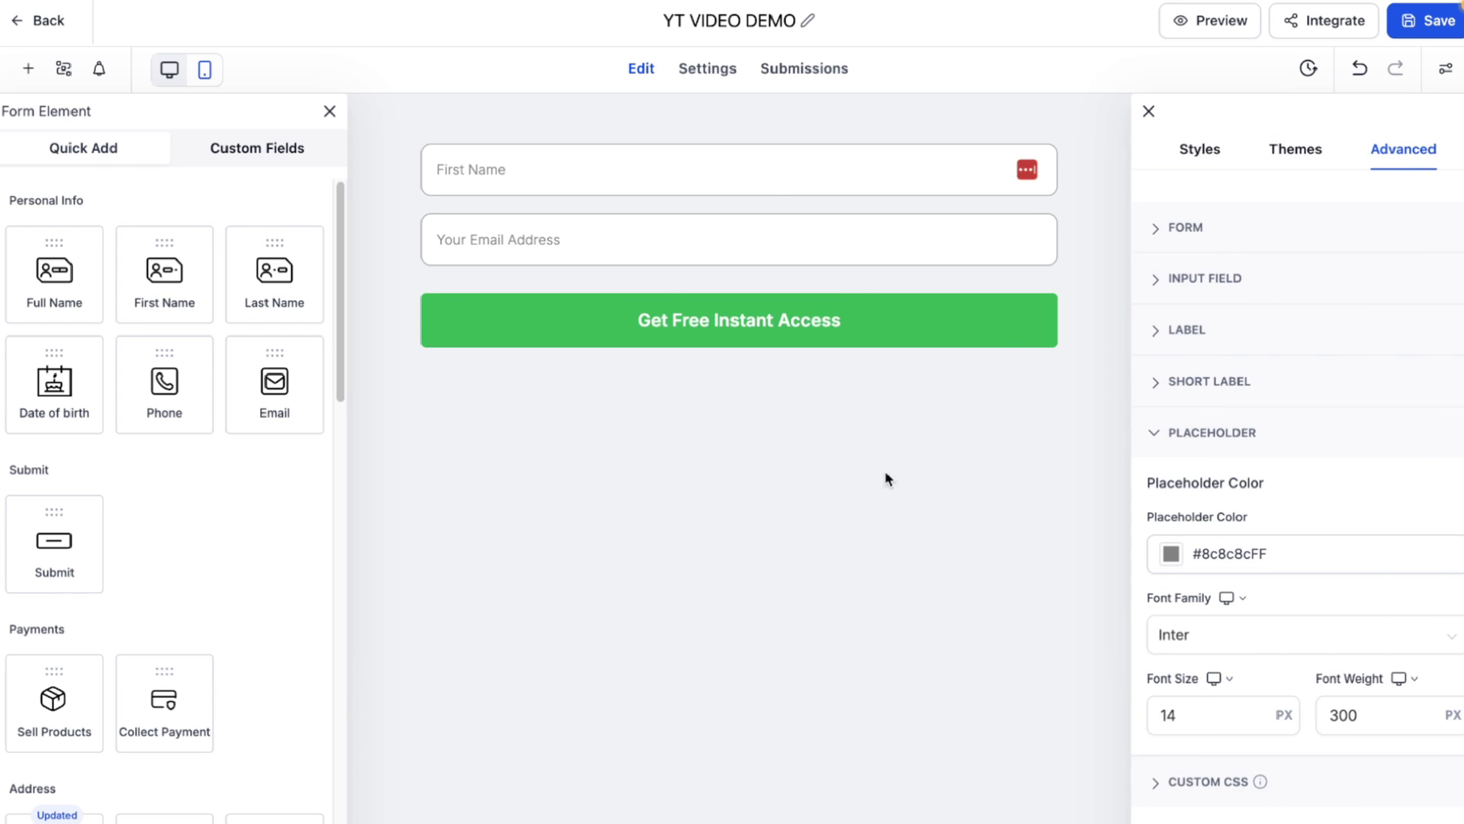
{"action": "left_click", "coordinate": [1402, 27]}
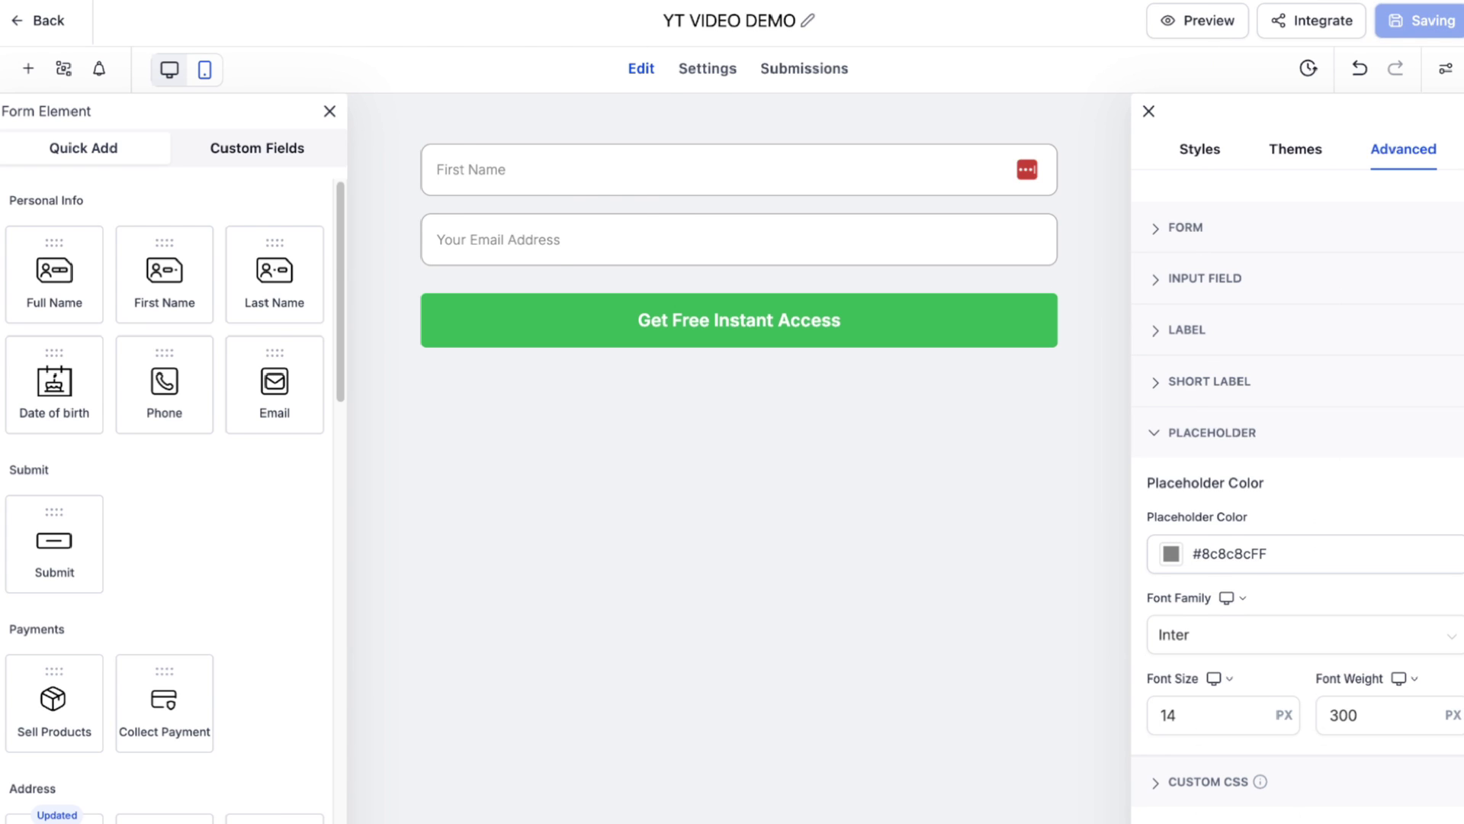
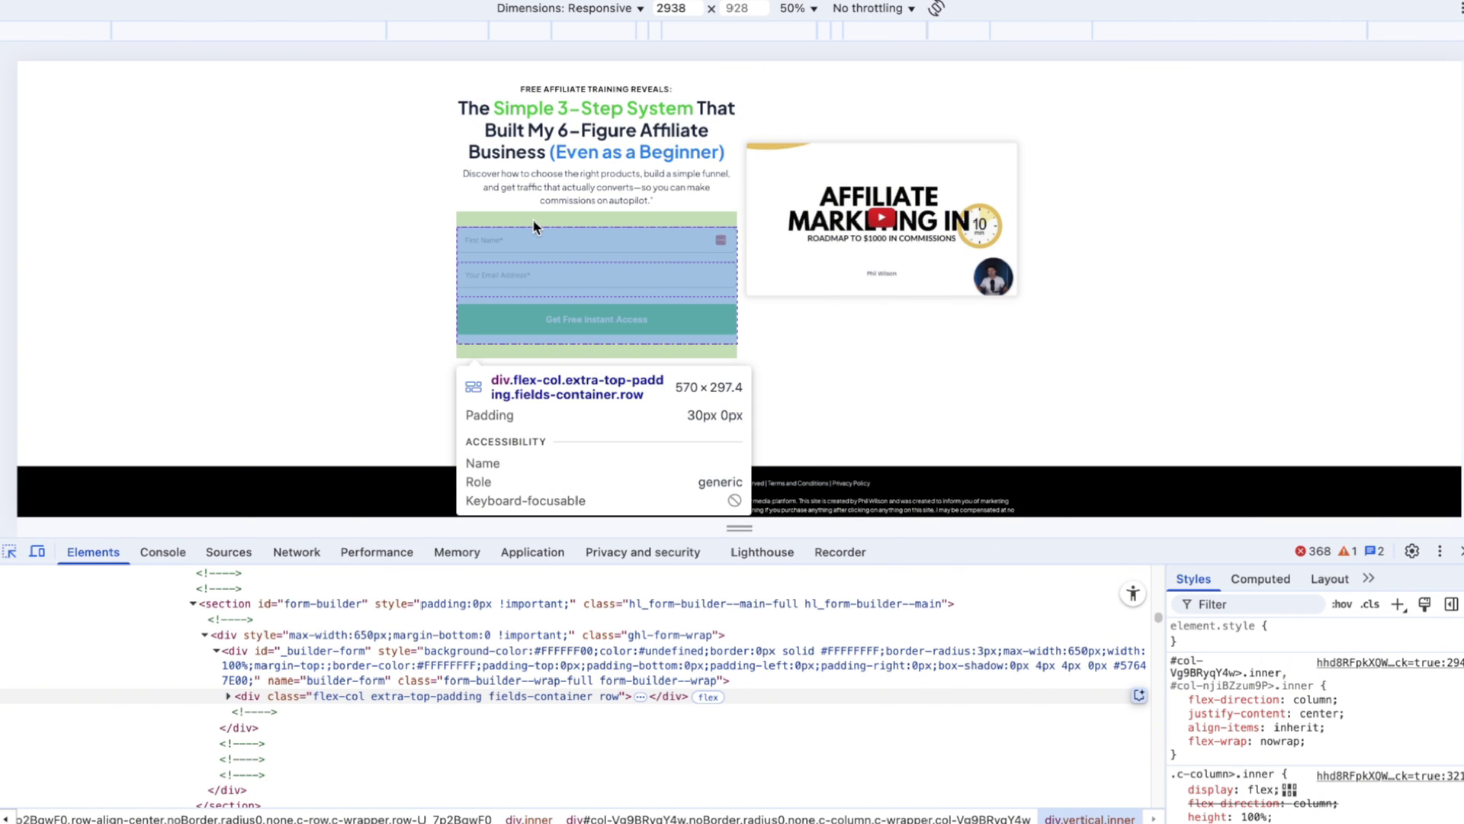
- Copy the class "flex-col extra-top-padding fields-container row" from the inspected form container and paste it into a ChatGPT prompt with blank lines above
{"action": "left_click", "coordinate": [534, 226]}
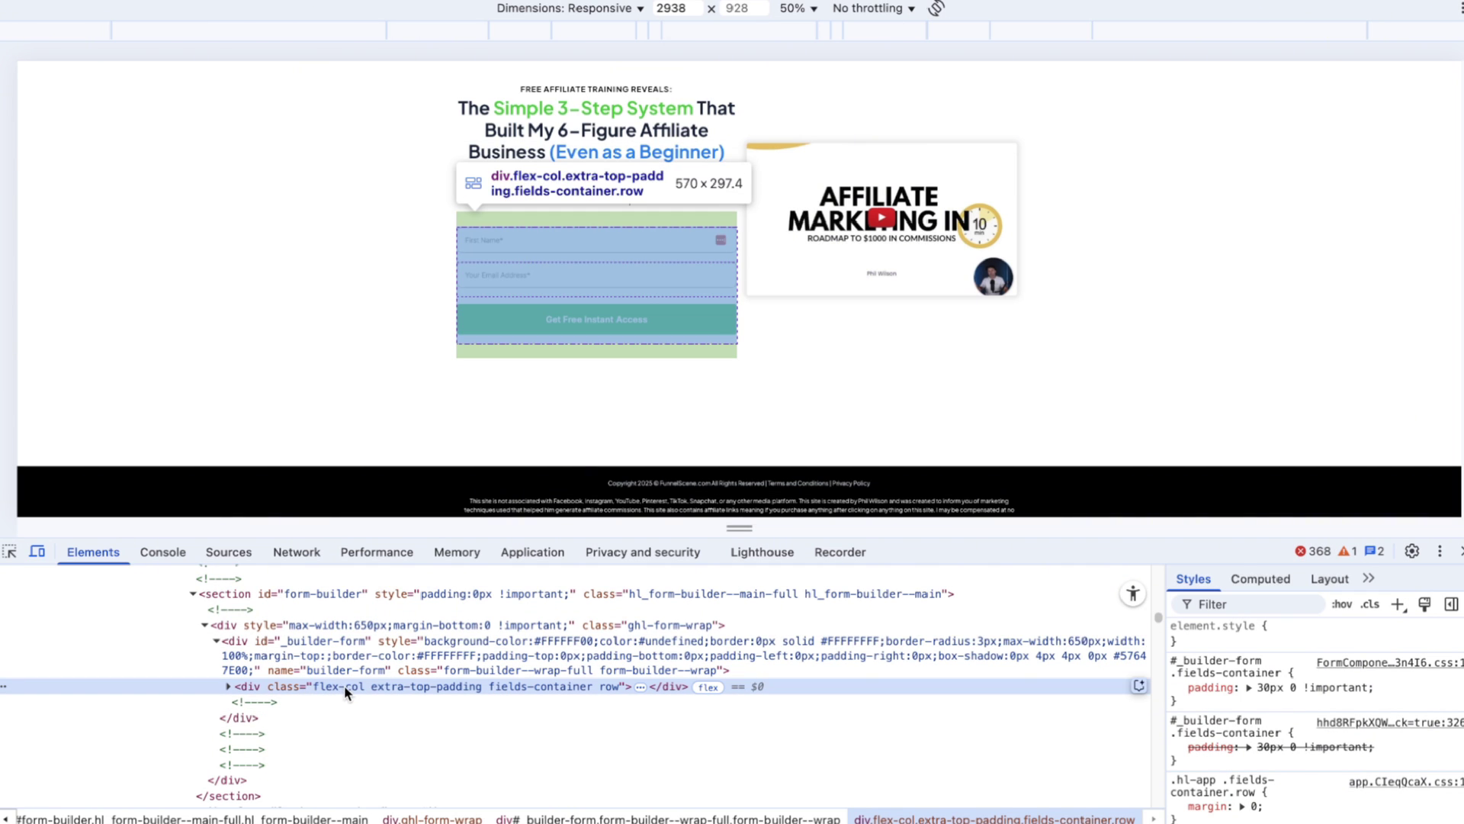
{"action": "scroll", "coordinate": [357, 703], "scroll_direction": "down", "scroll_amount": 1}
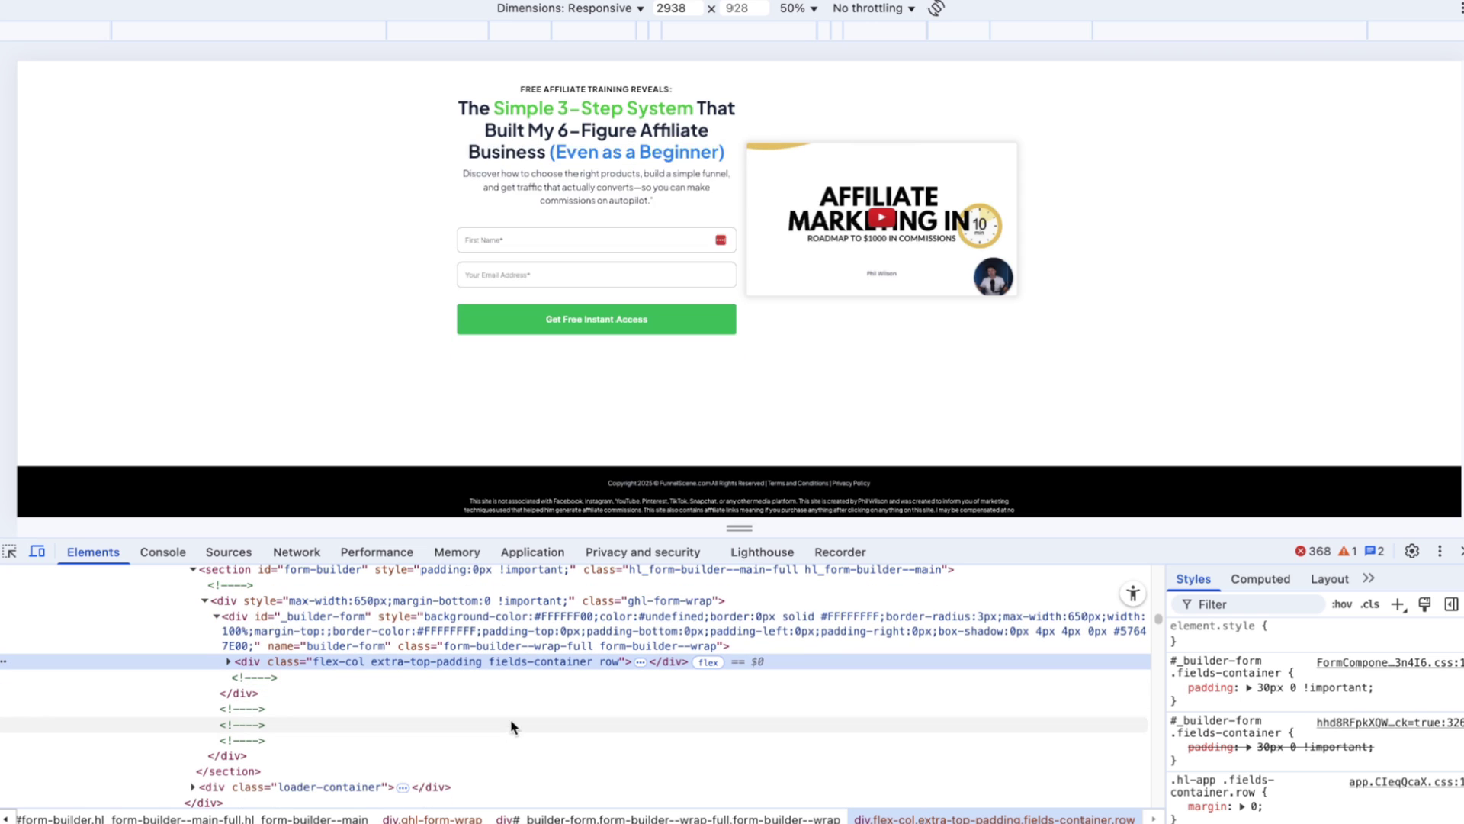
{"action": "double_click", "coordinate": [508, 663]}
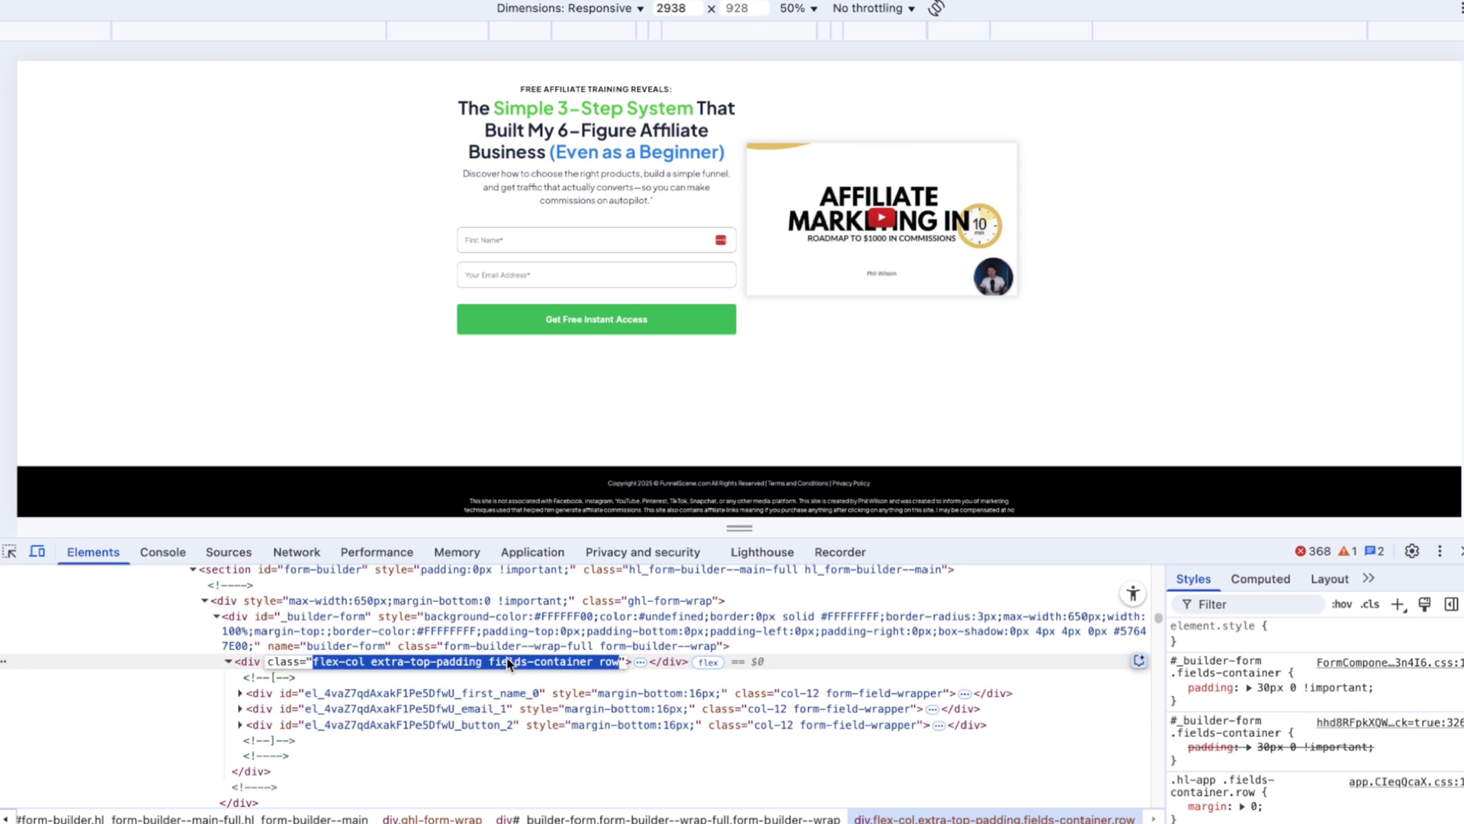
{"action": "right_click", "coordinate": [508, 664]}
{"action": "left_click", "coordinate": [549, 810]}
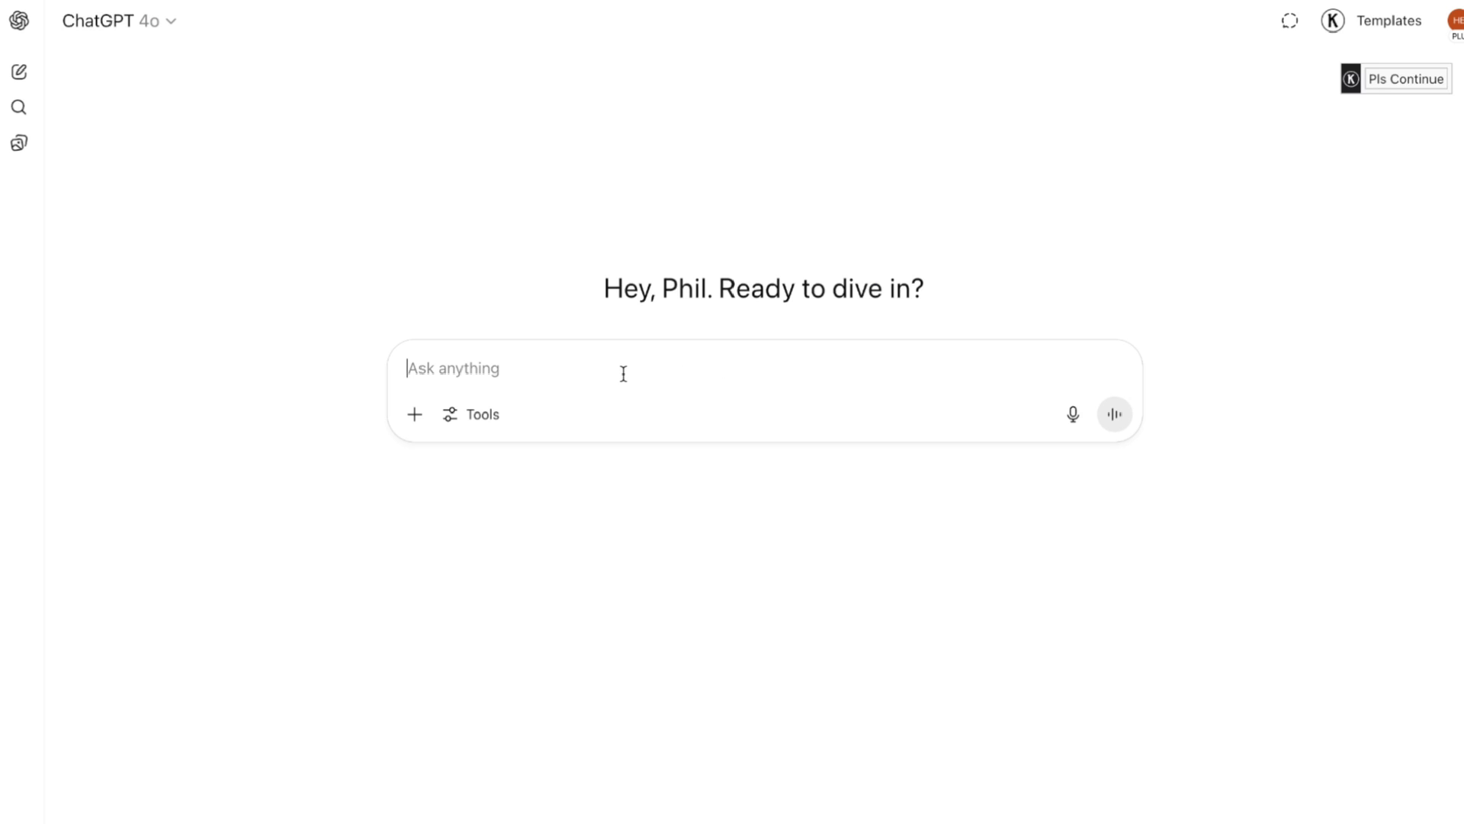
{"action": "key", "text": "super+v"}
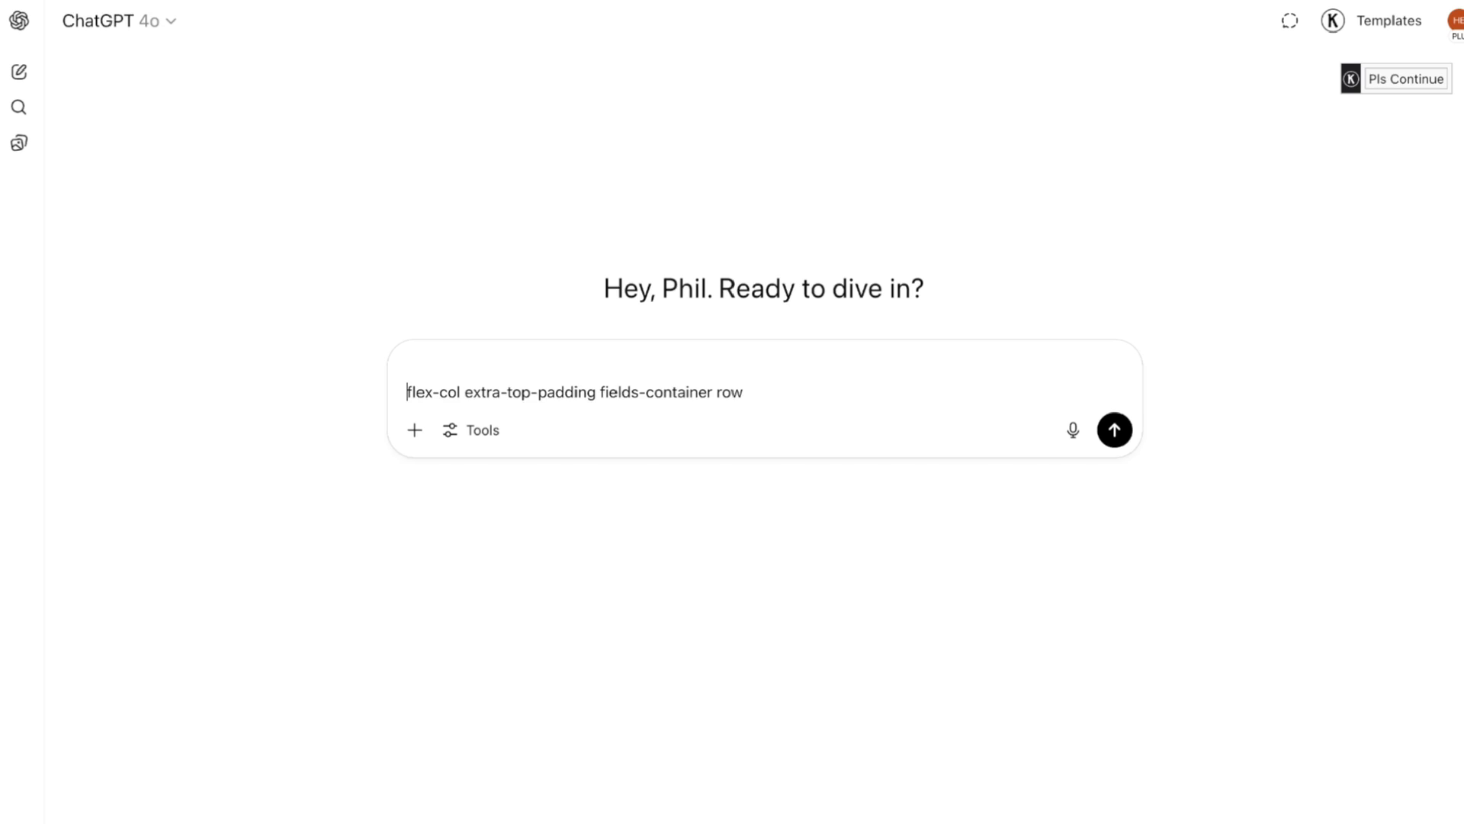
{"action": "key", "text": "shift+Return"}
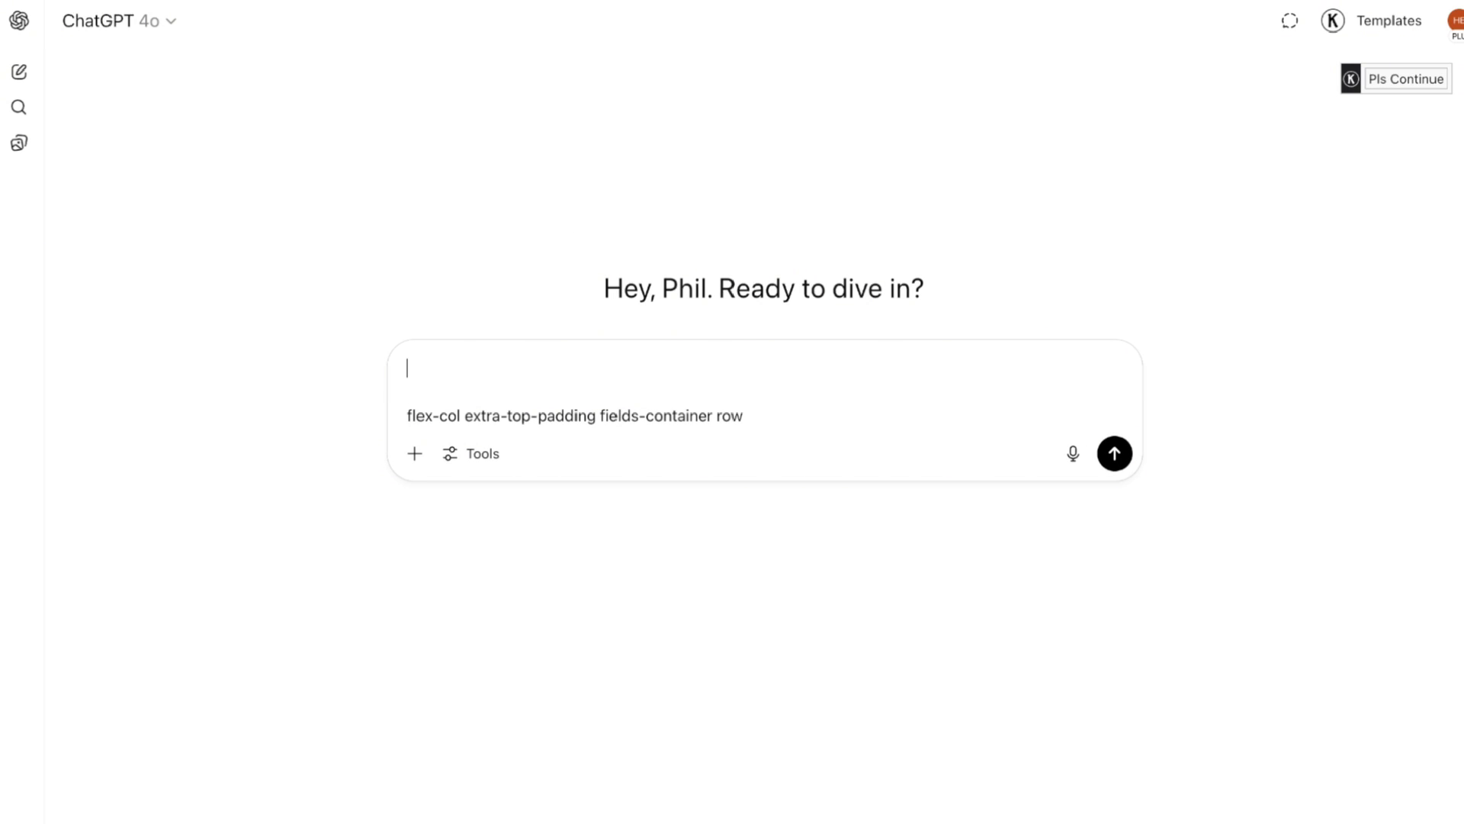
- Copy the class "form-builder--item form-builder--btn-submit" from the inspected submit button container and paste it below the first class in the ChatGPT prompt
{"action": "key", "text": "super+Tab"}
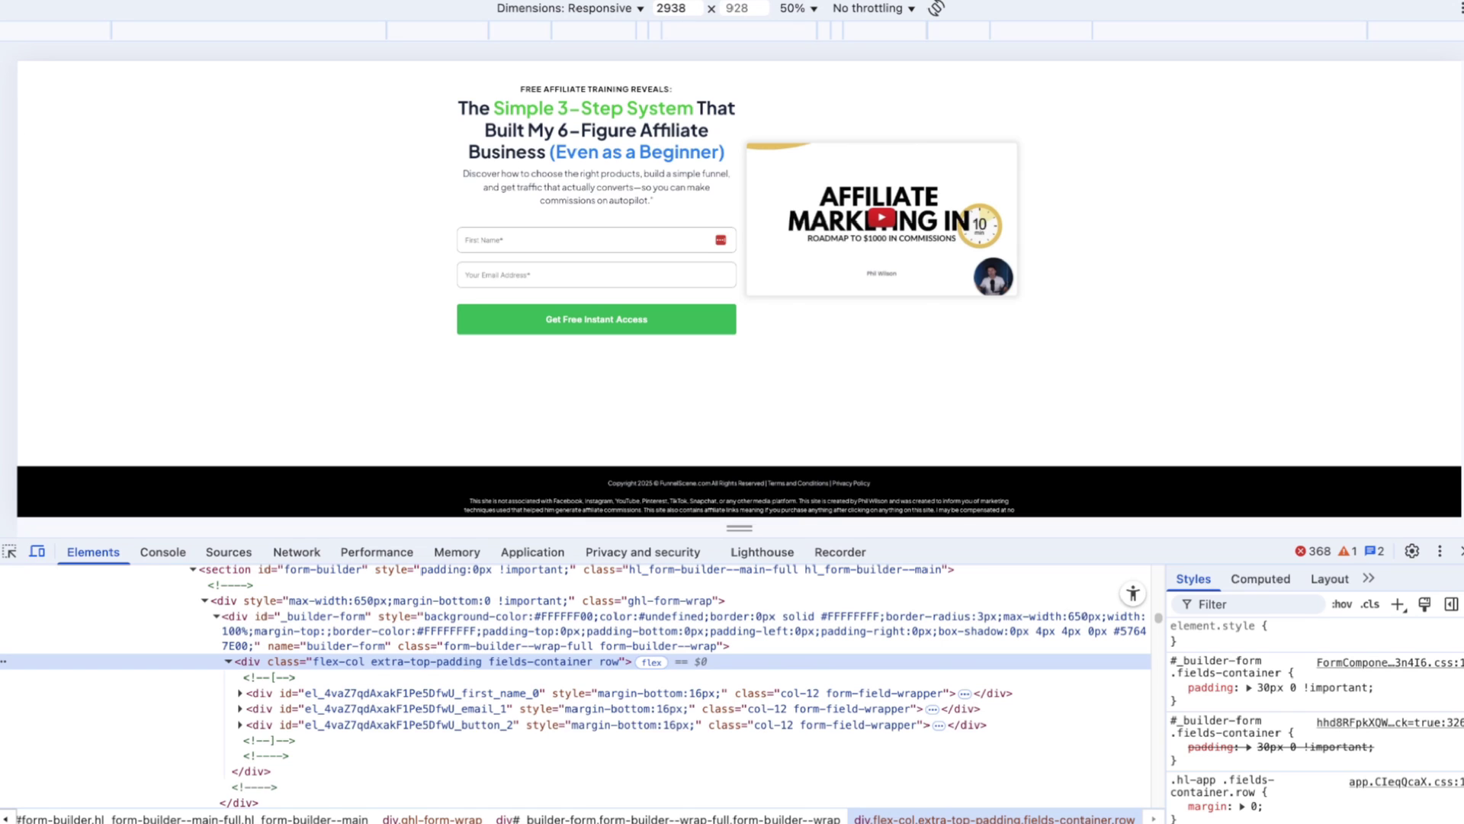
{"action": "left_click", "coordinate": [9, 552]}
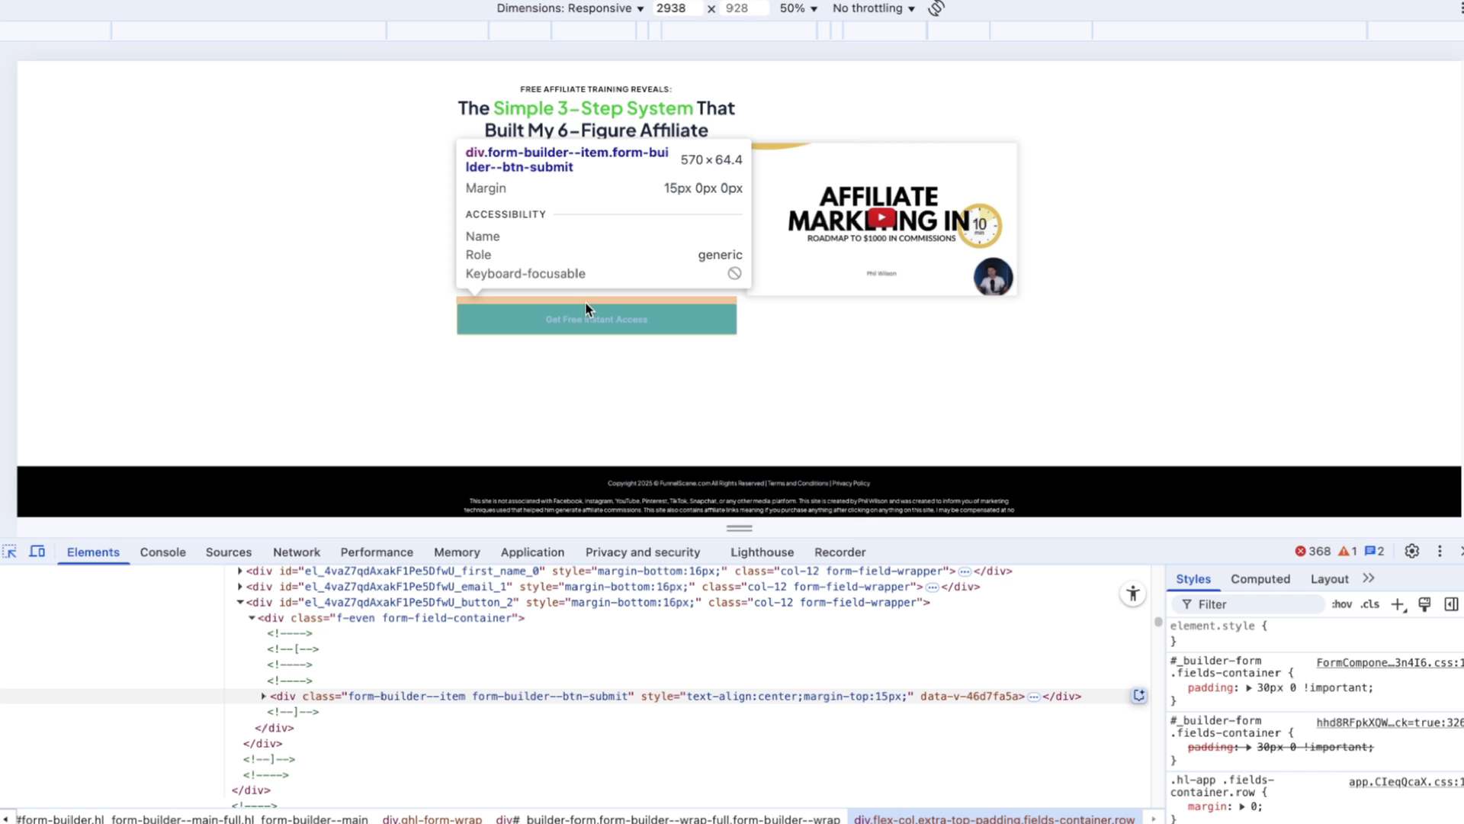
{"action": "left_click", "coordinate": [586, 308]}
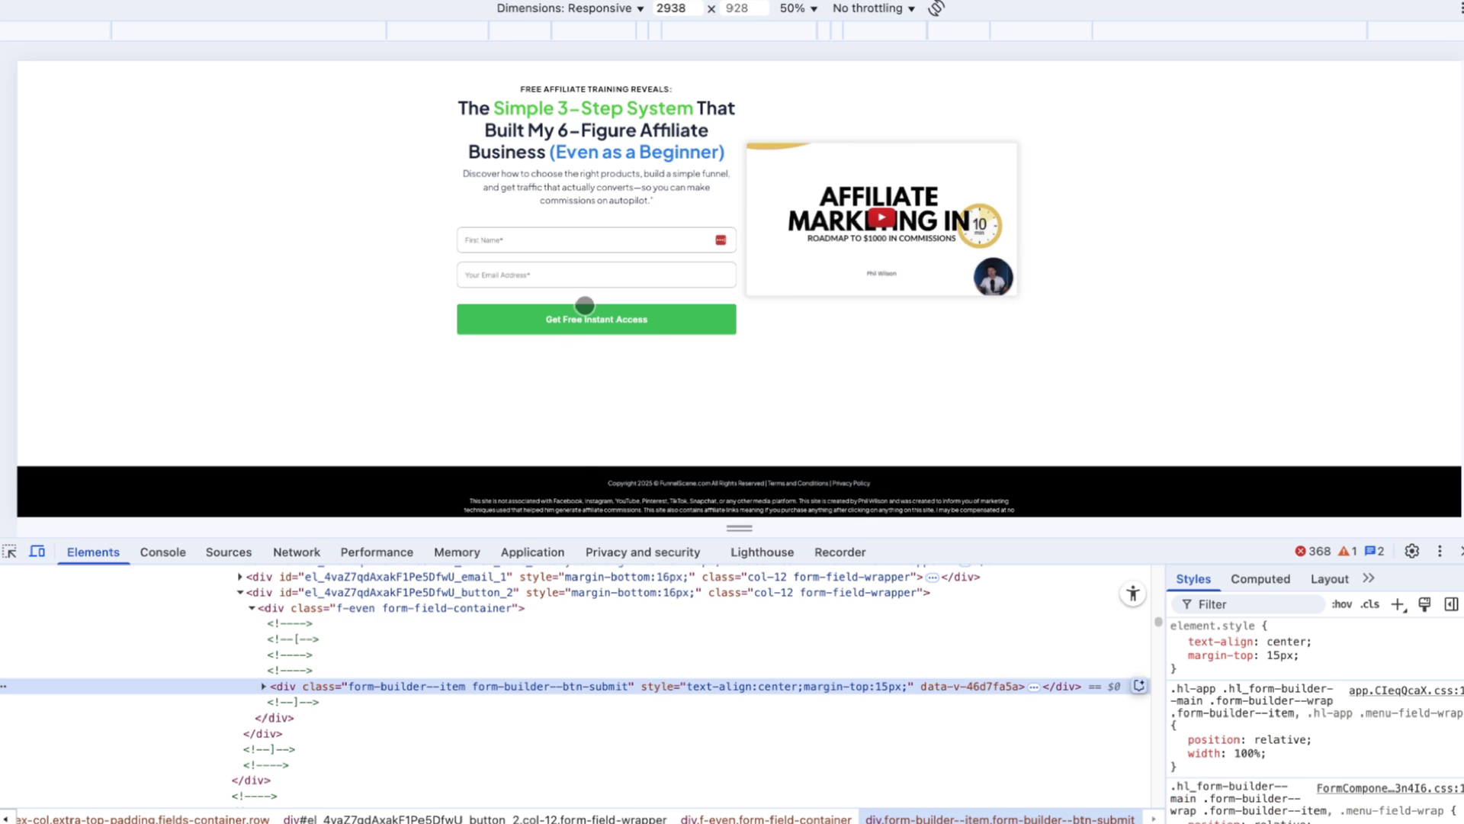
{"action": "double_click", "coordinate": [538, 686]}
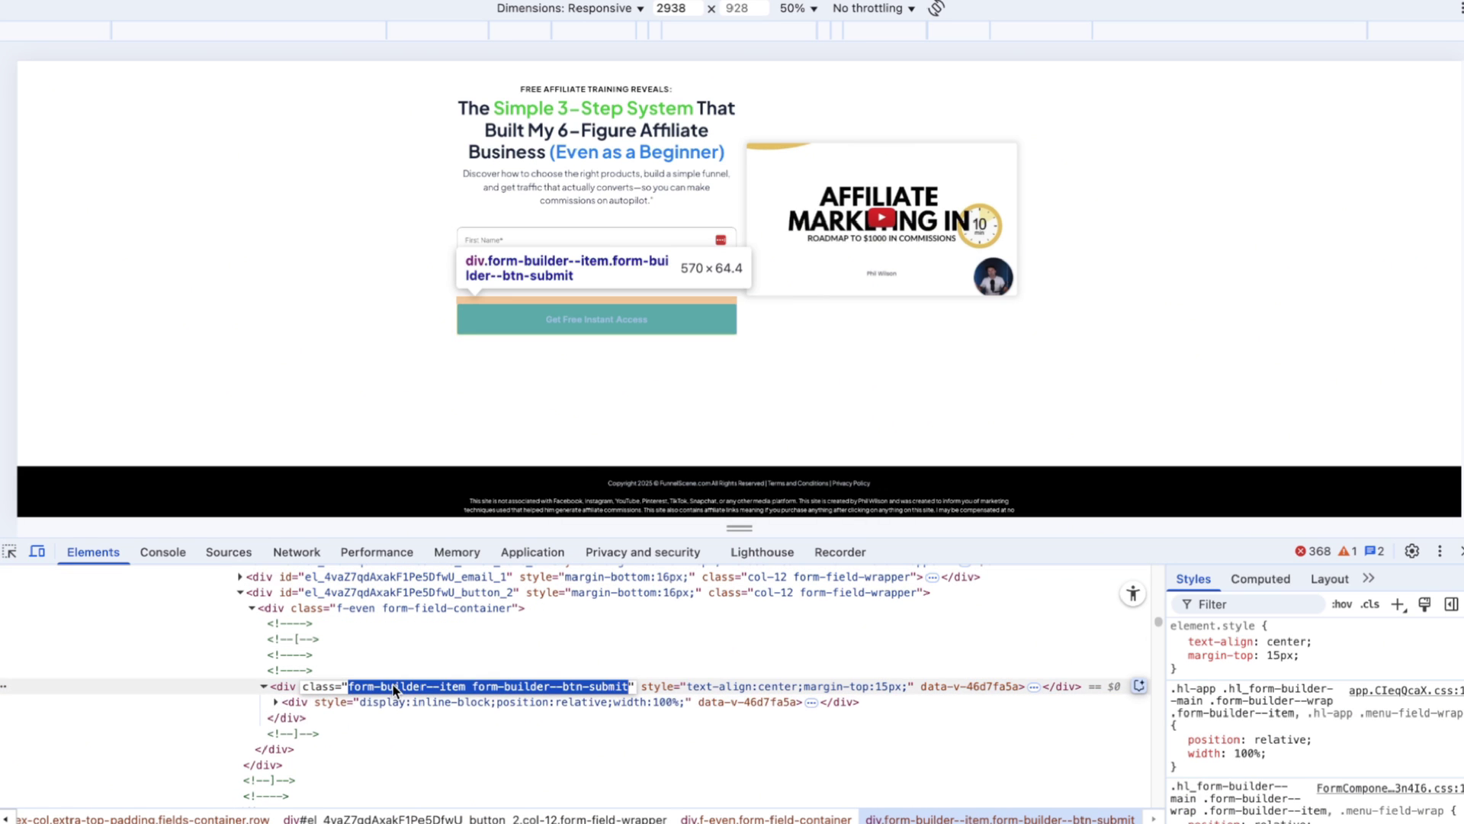
{"action": "right_click", "coordinate": [573, 695]}
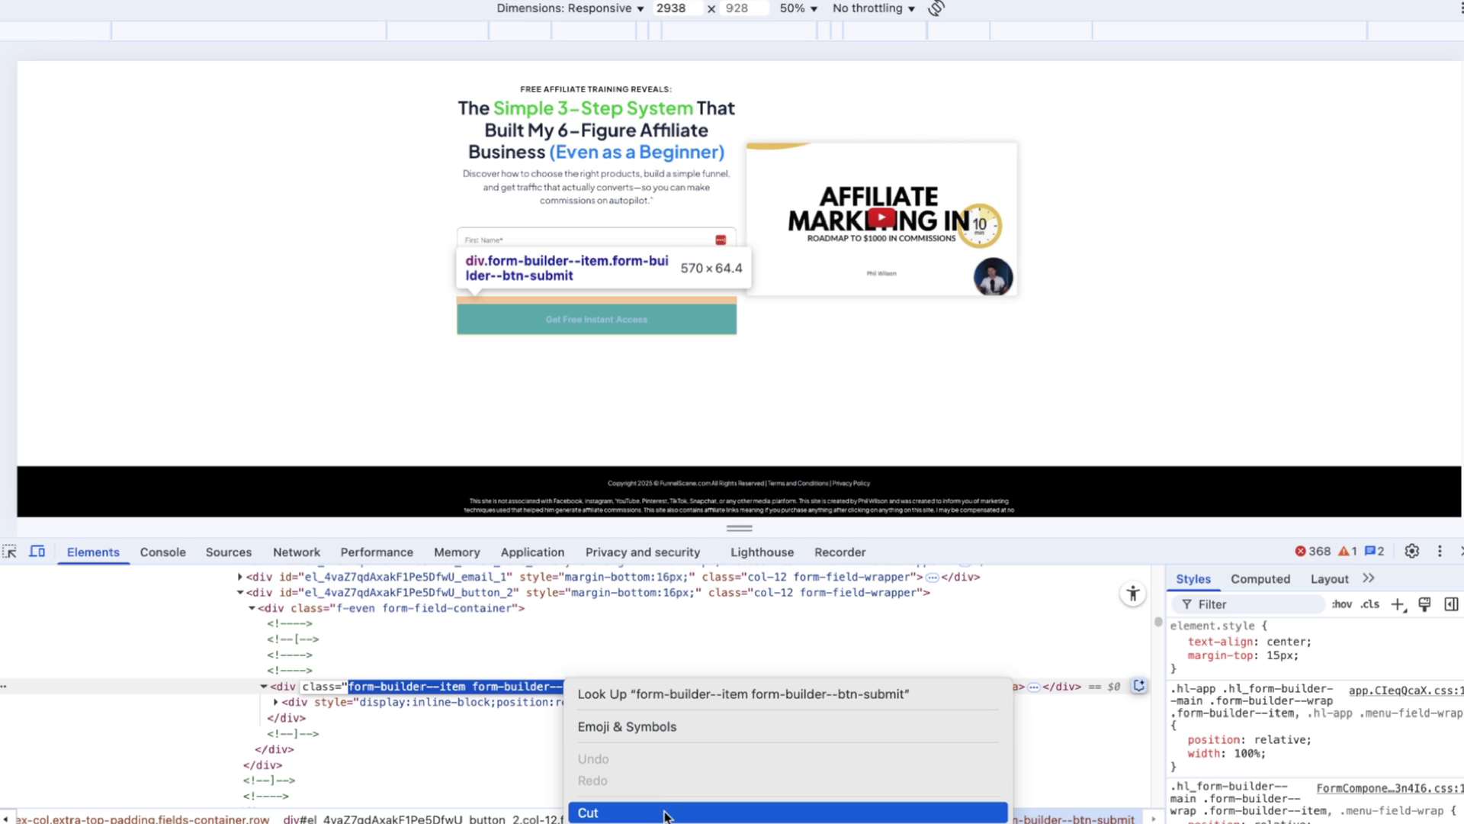
{"action": "left_click", "coordinate": [553, 333]}
{"action": "key", "text": "super+Tab"}
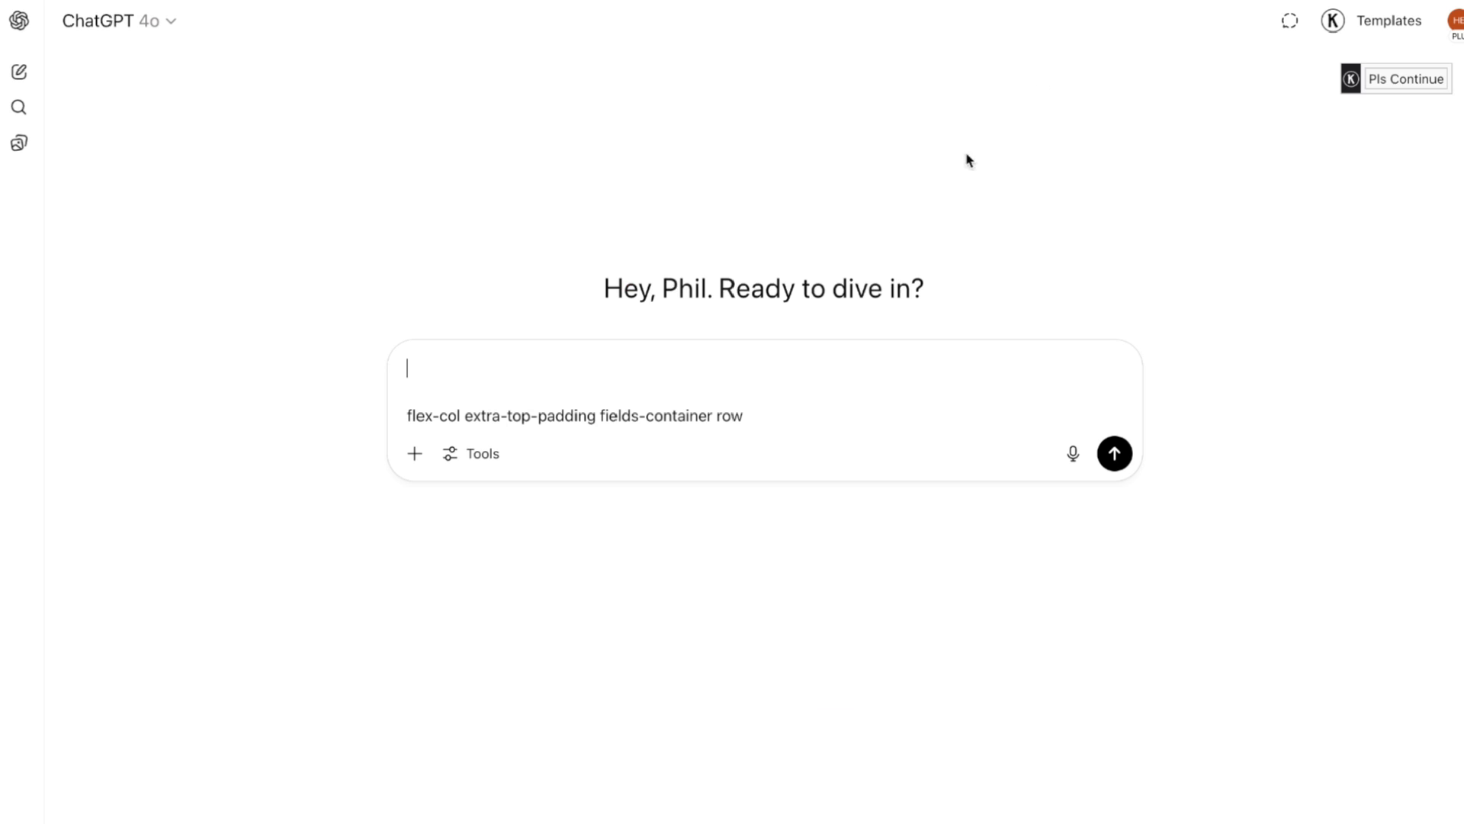
{"action": "key", "text": "shift+Return"}
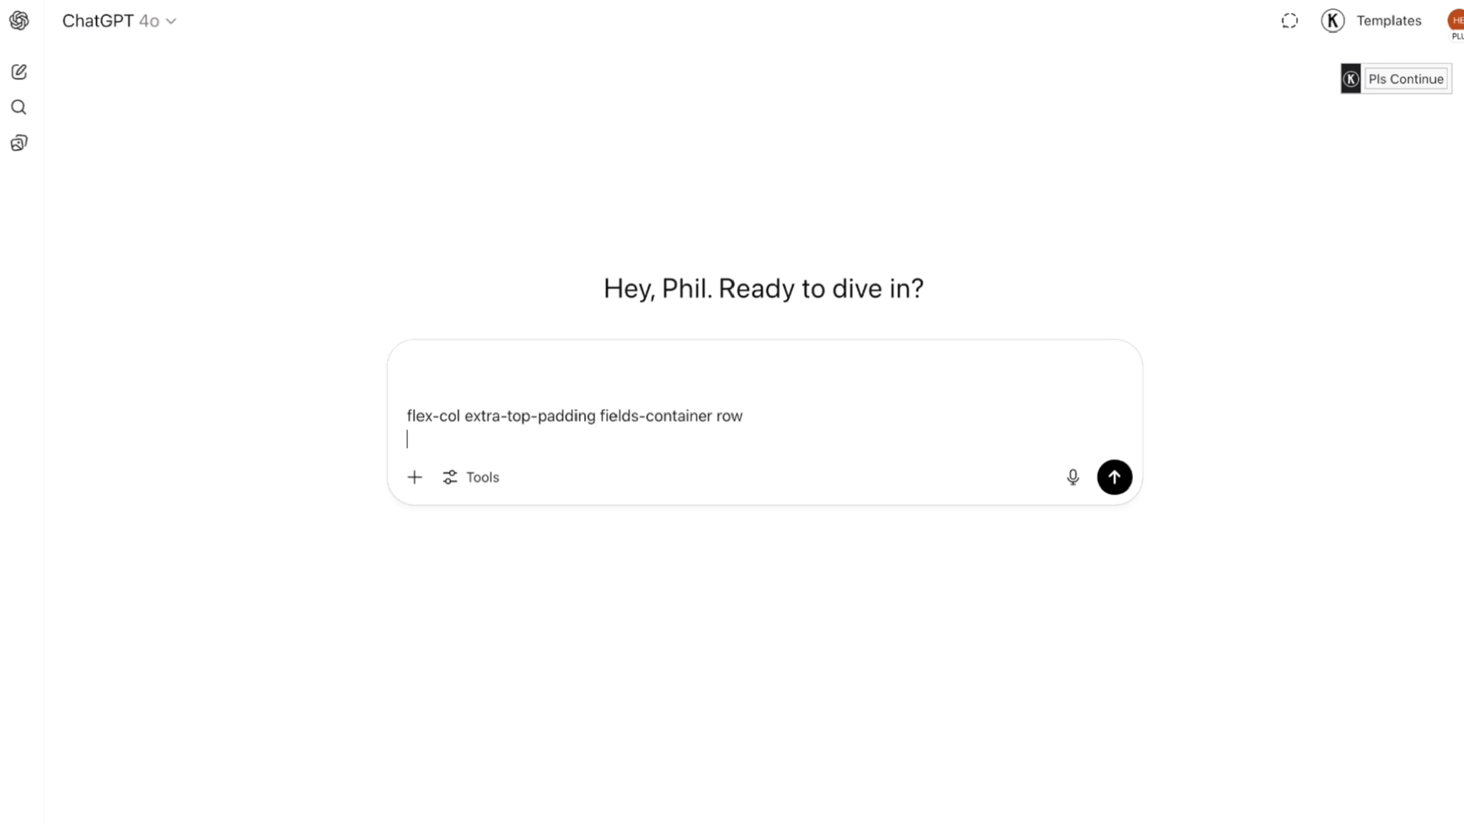
{"action": "key", "text": "super+v"}
- Begin the prompt by explaining that the gohighlevel landing page has padding and margin in two specific places that should be removed and made 0px
{"action": "type", "text": "I"}
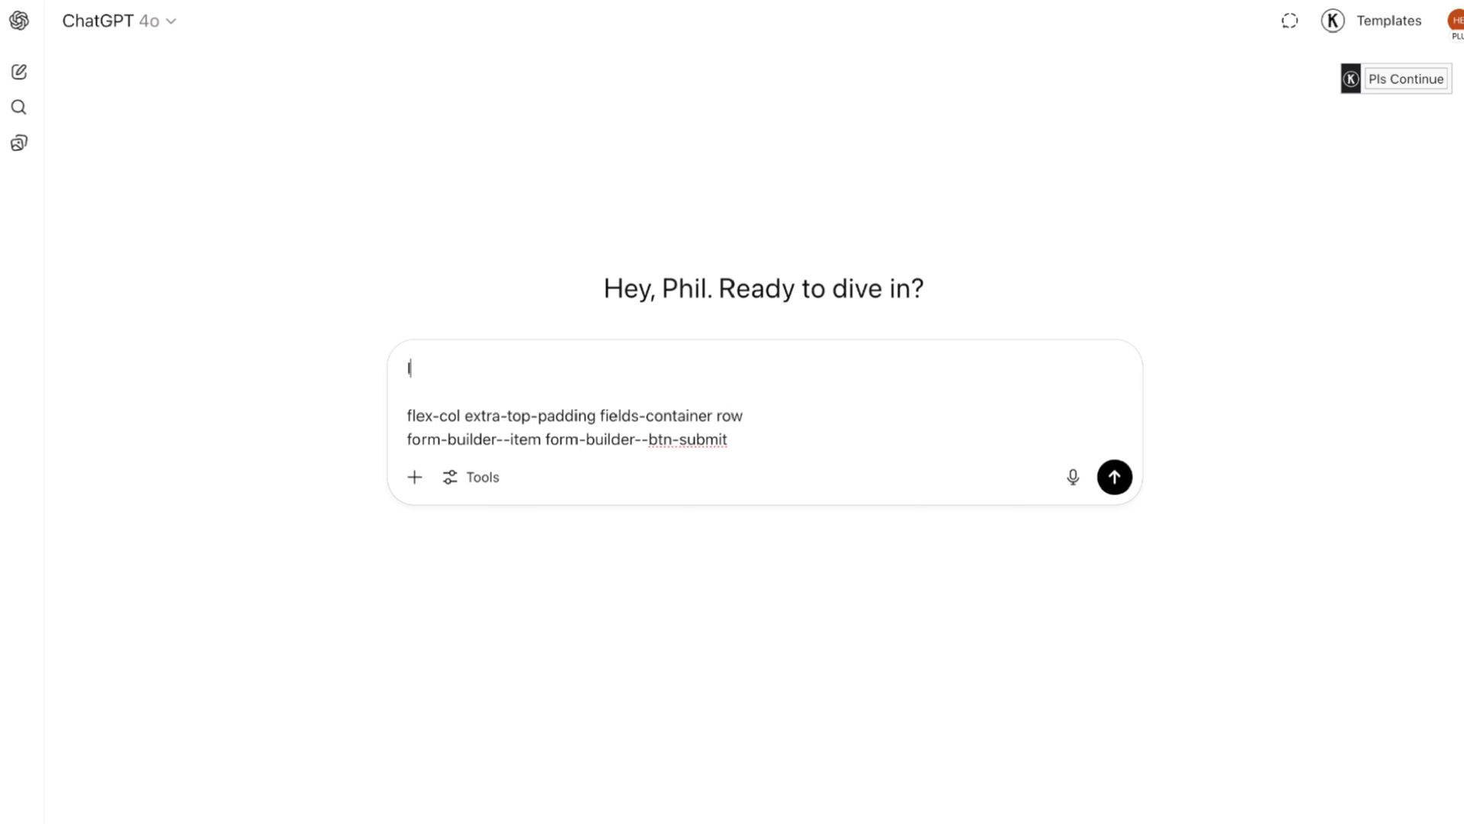
{"action": "type", "text": "'m guilding a gohighlevel landing"}
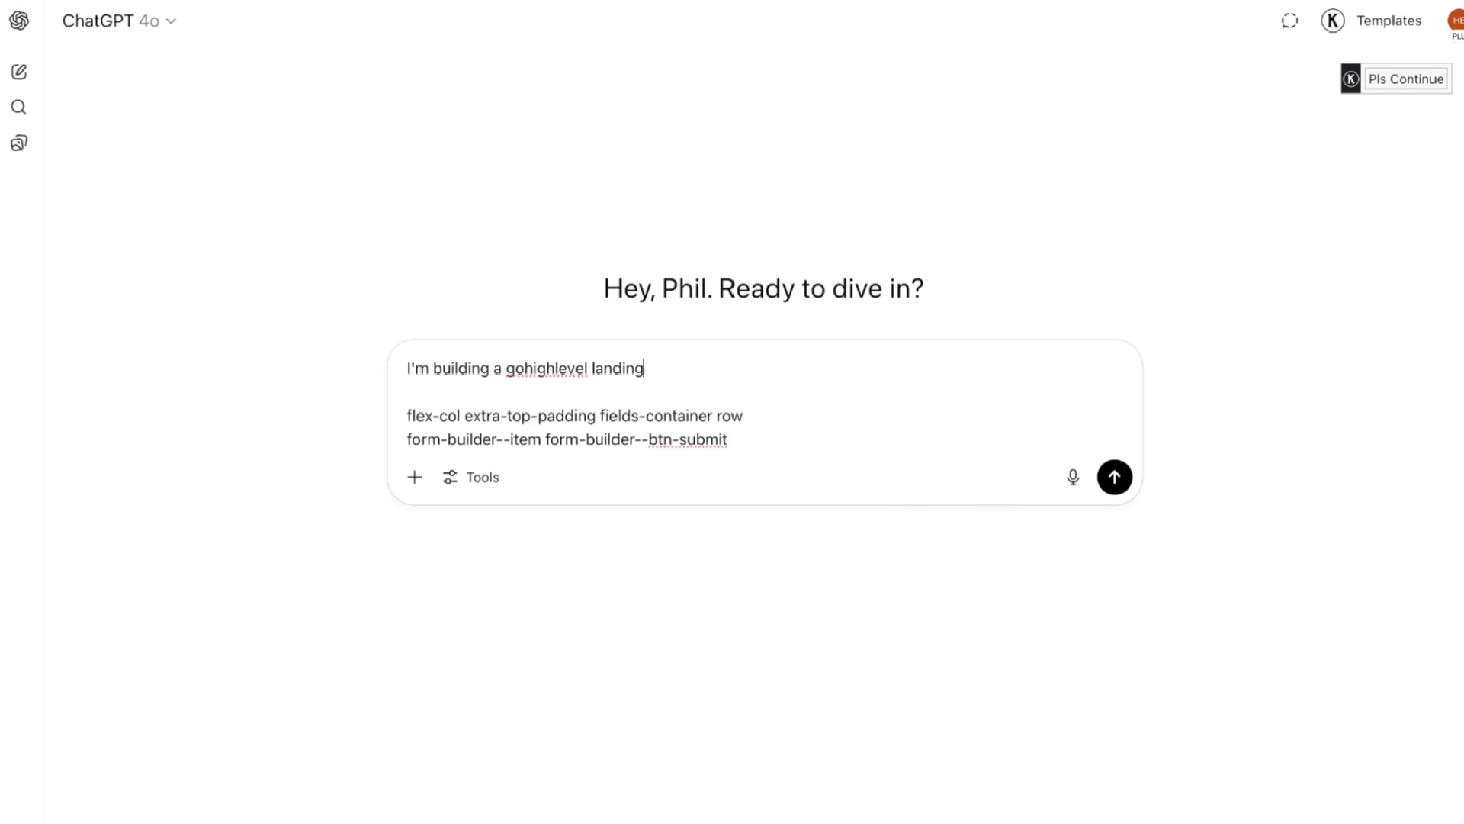
{"action": "type", "text": " page, and there is padding and margin in"}
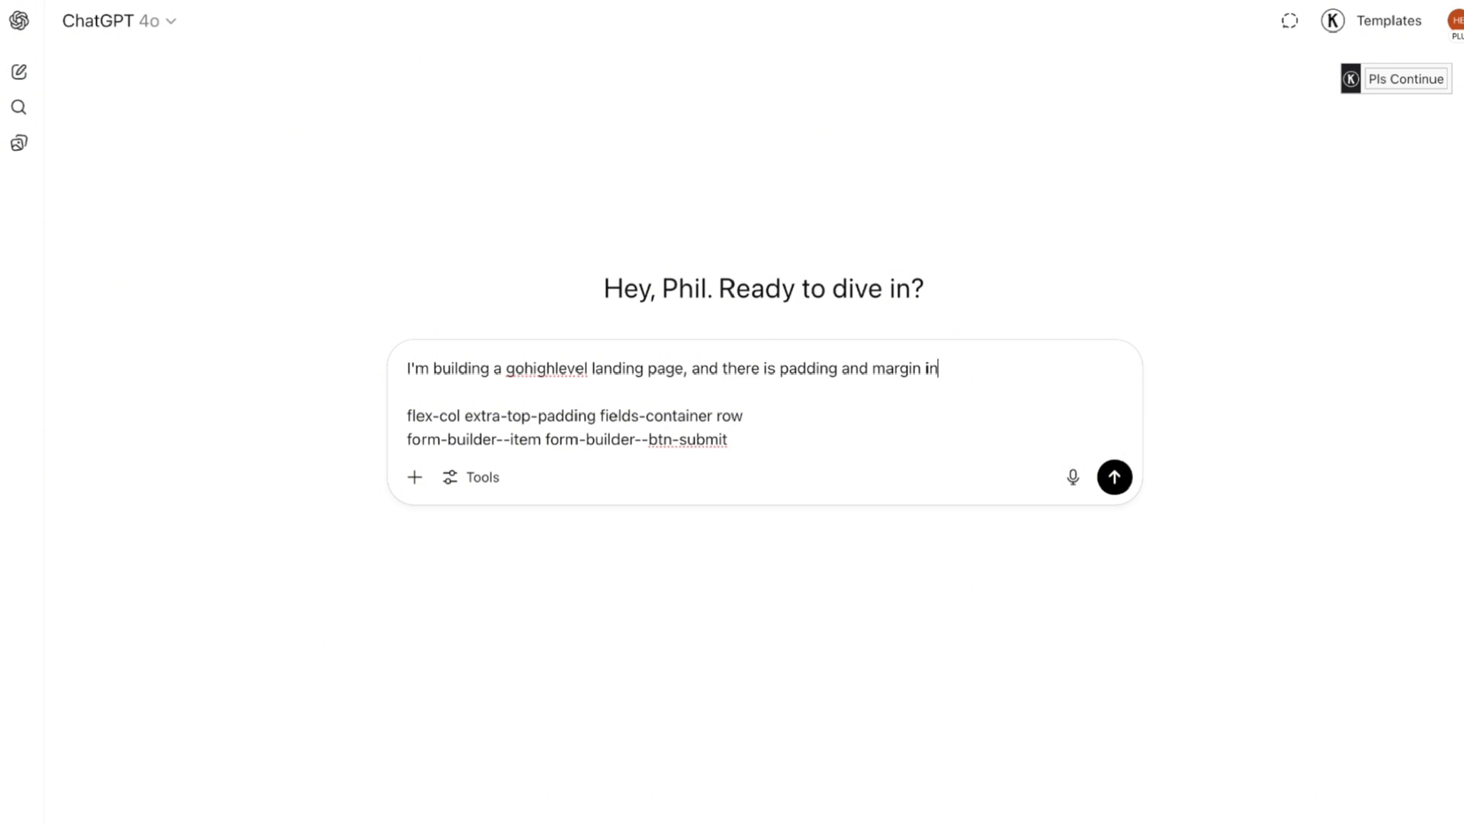
{"action": "type", "text": " two specific places that I wanted "}
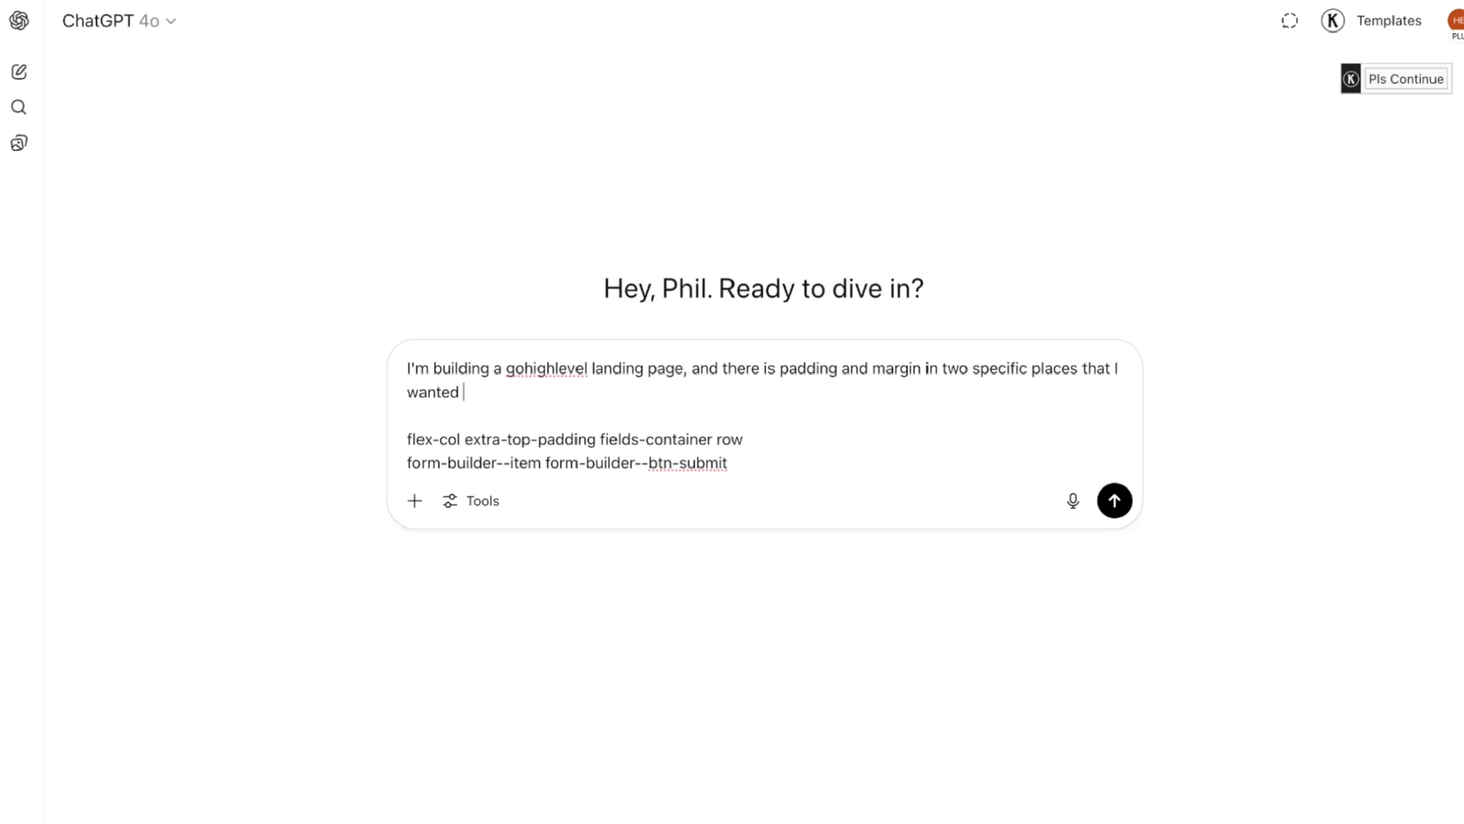
{"action": "type", "text": "removed and made"}
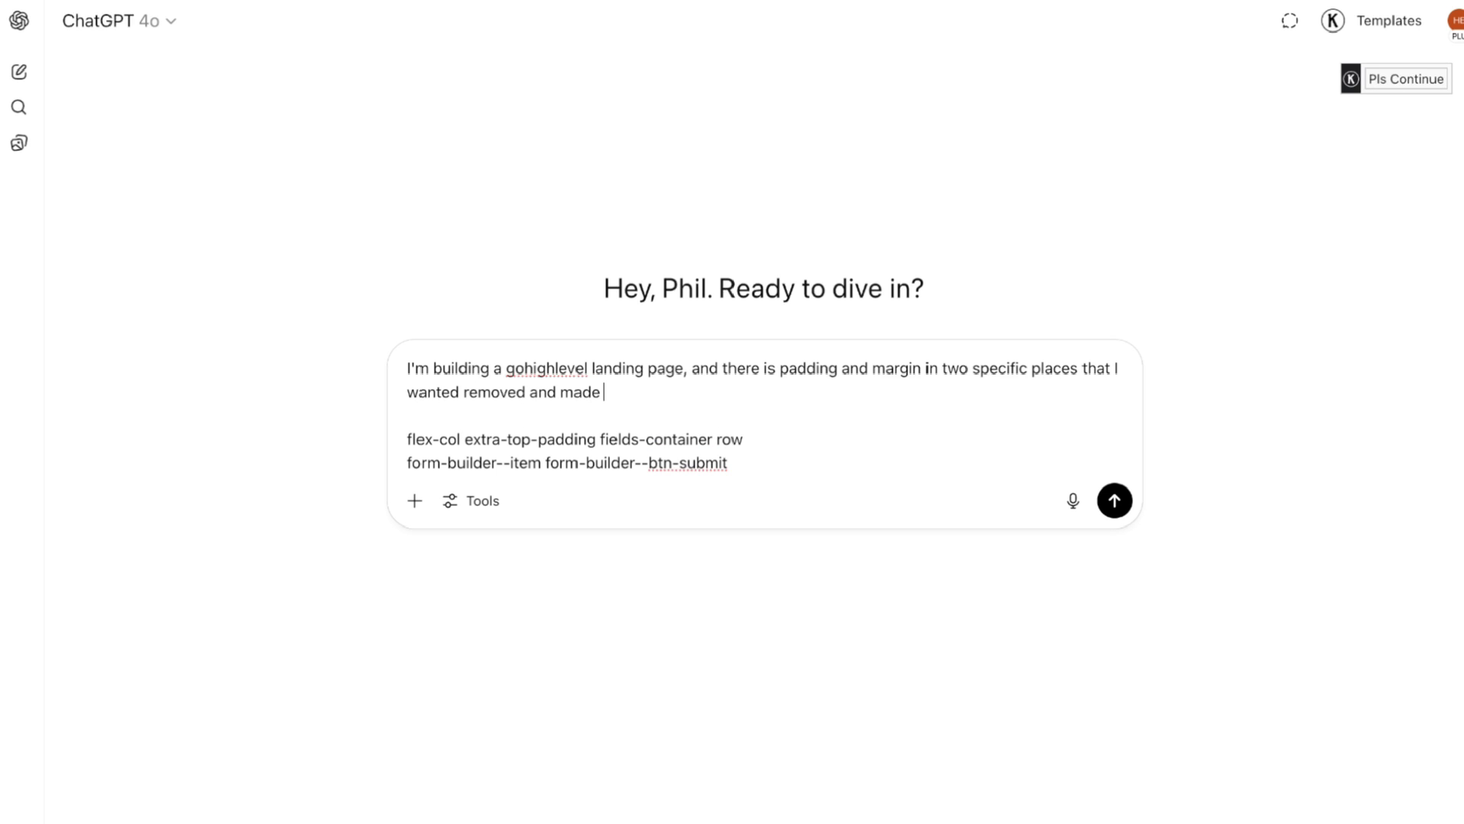
{"action": "type", "text": " to 0px."}
{"action": "key", "text": "Return"}
{"action": "key", "text": "Return"}
- Add a request for CSS code that removes the padding and margin from the two places with the listed class codes, and send the prompt
{"action": "type", "text": "Here ar"}
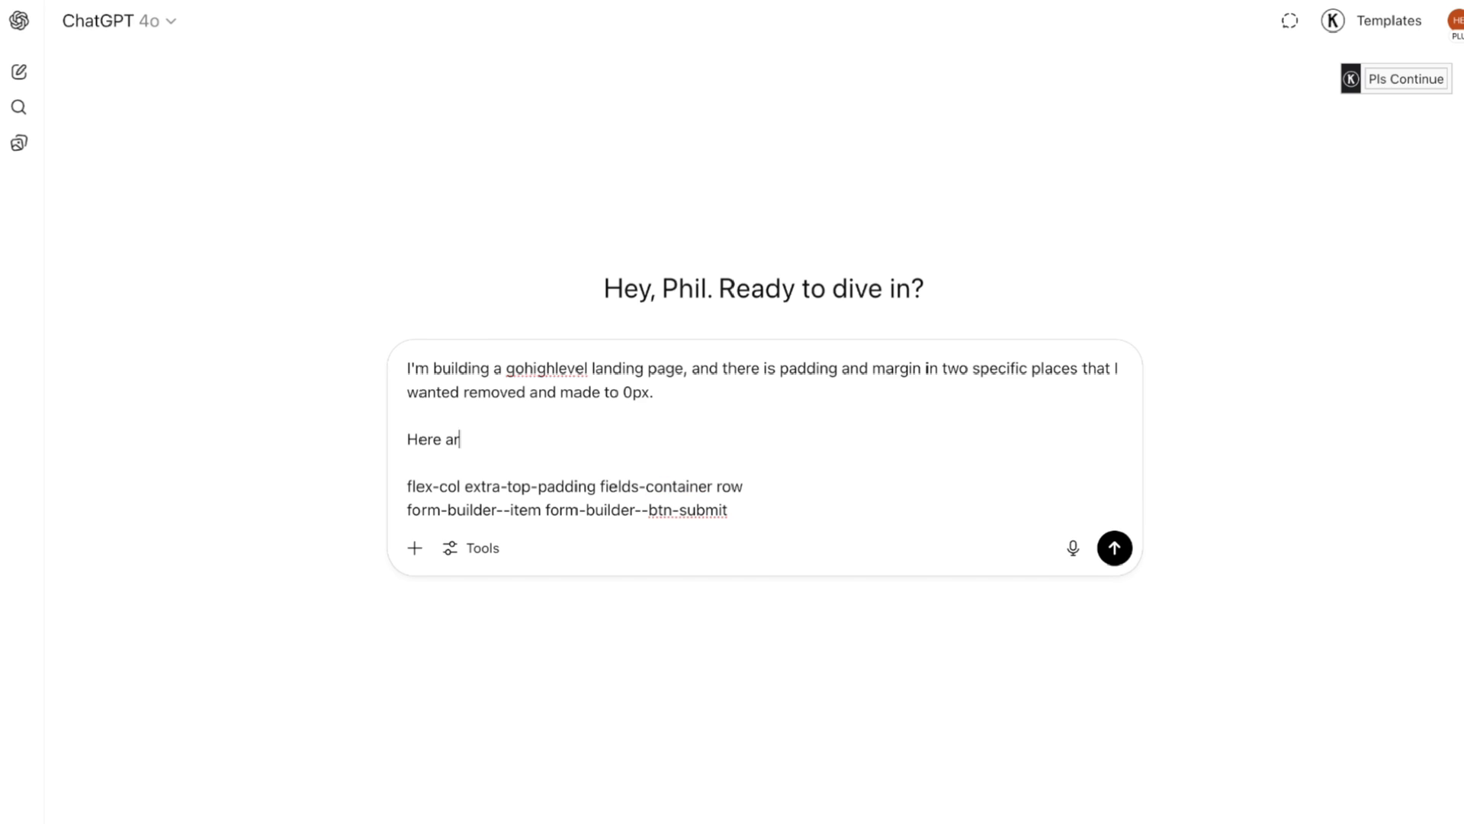
{"action": "type", "text": "e the class codes"}
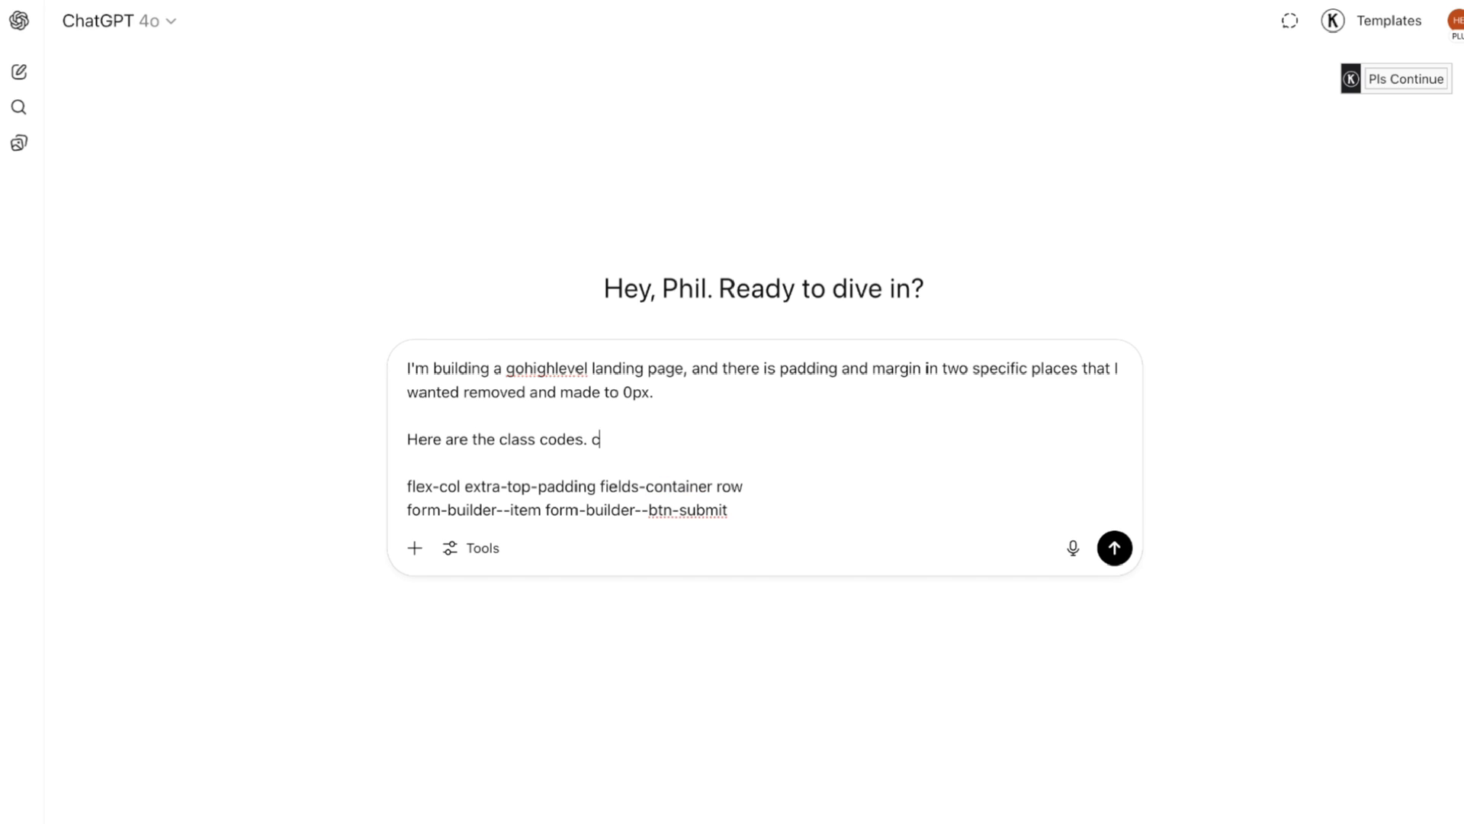
{"action": "type", "text": ", can you rewri"}
{"action": "key", "text": "BackSpace"}
{"action": "key", "text": "BackSpace"}
{"action": "type", "text": "write the cod"}
{"action": "key", "text": "BackSpace"}
{"action": "key", "text": "BackSpace"}
{"action": "type", "text": "ss code for me "}
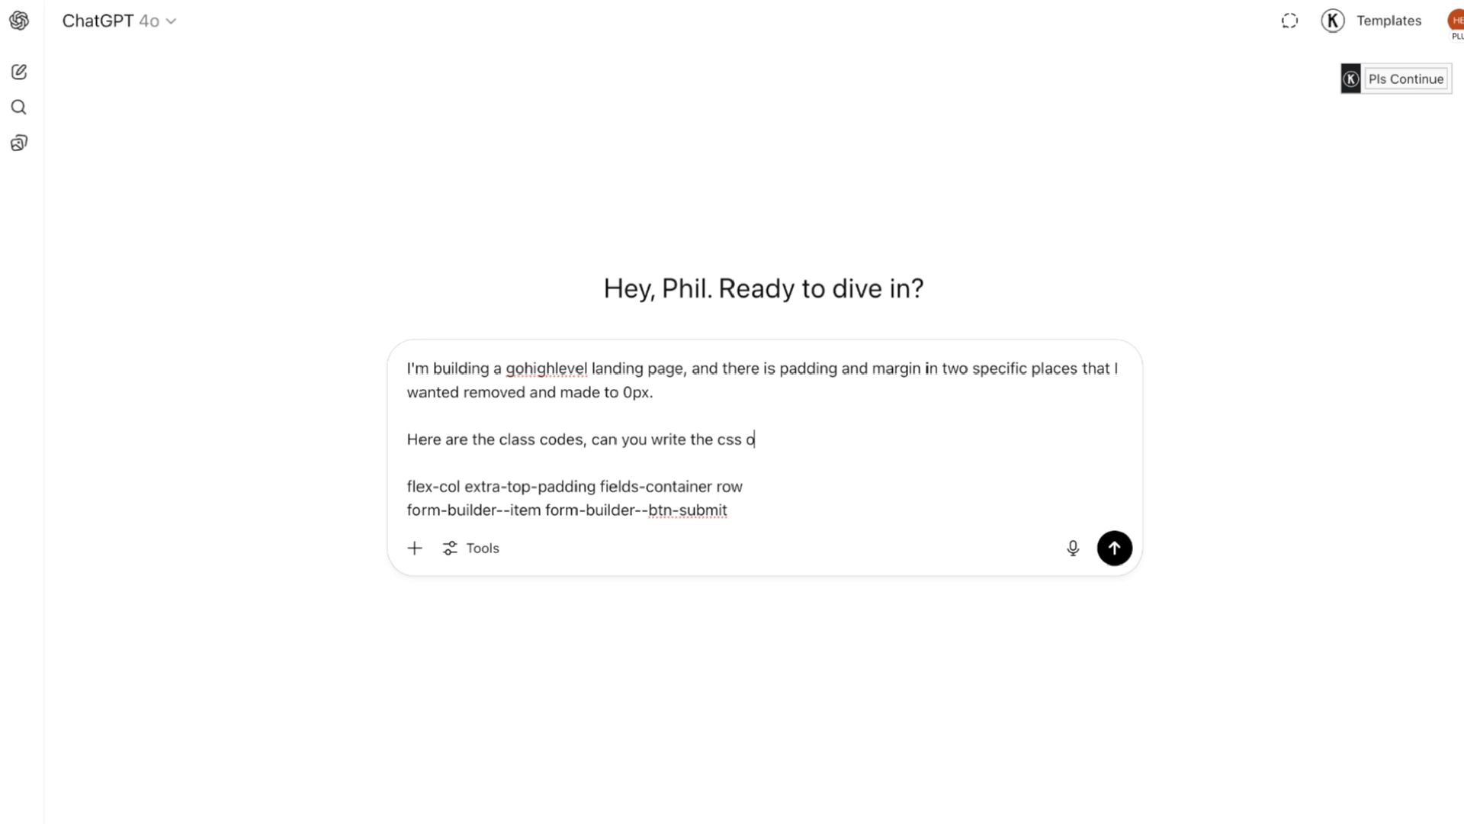
{"action": "type", "text": "to use, to remove the padding "}
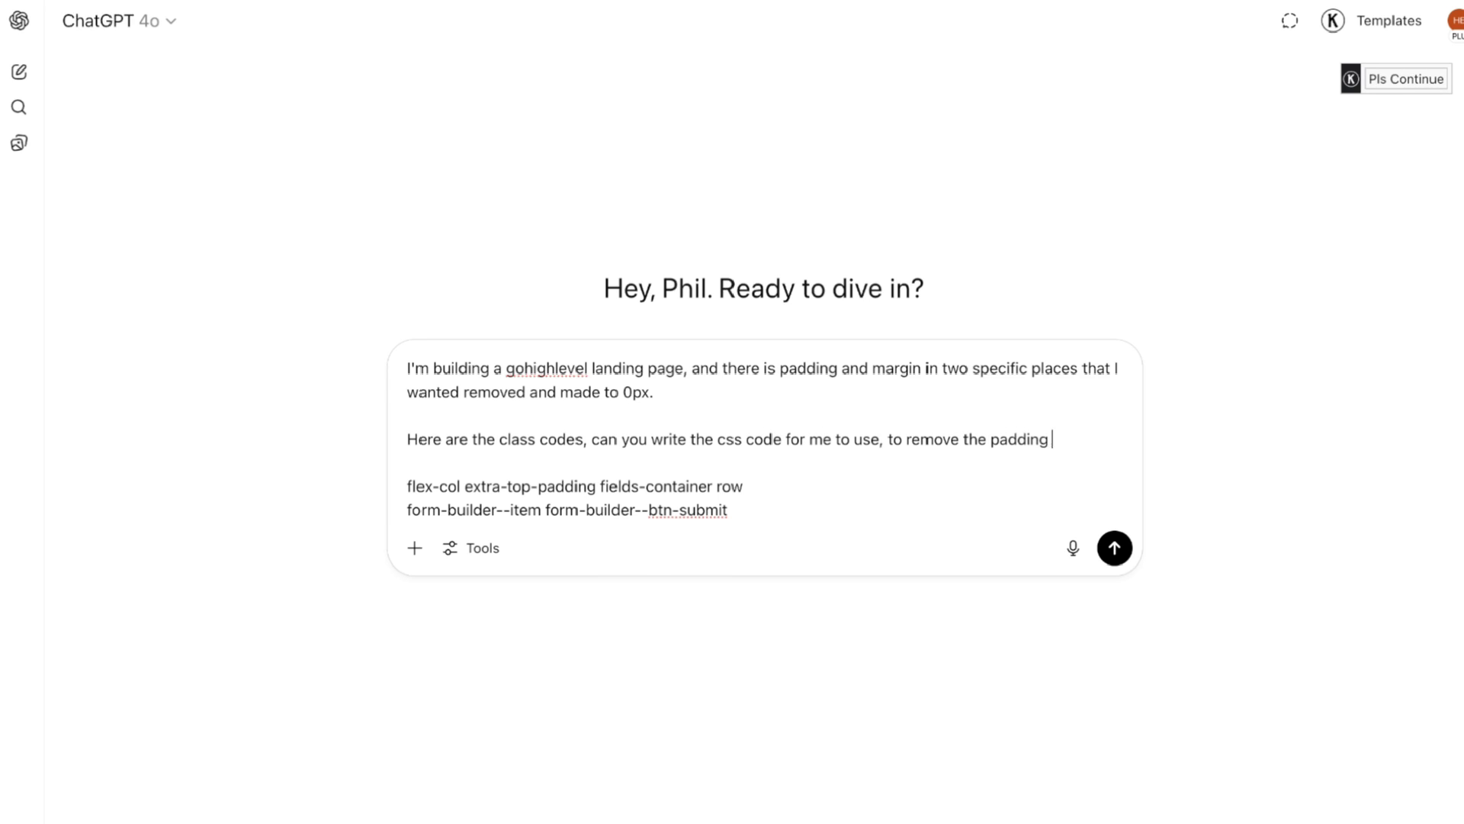
{"action": "type", "text": "and margin from t"}
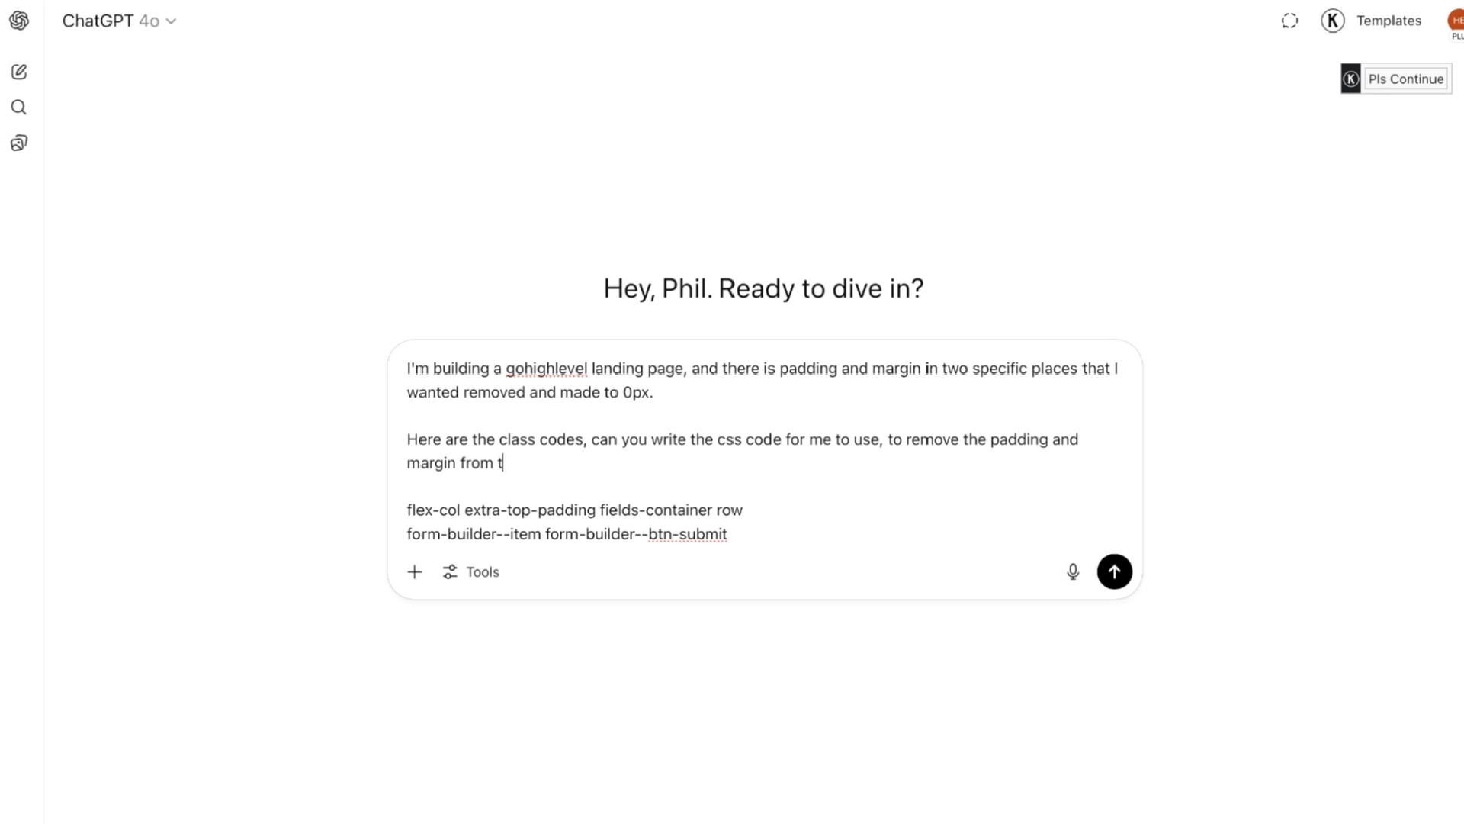
{"action": "type", "text": "hese two places."}
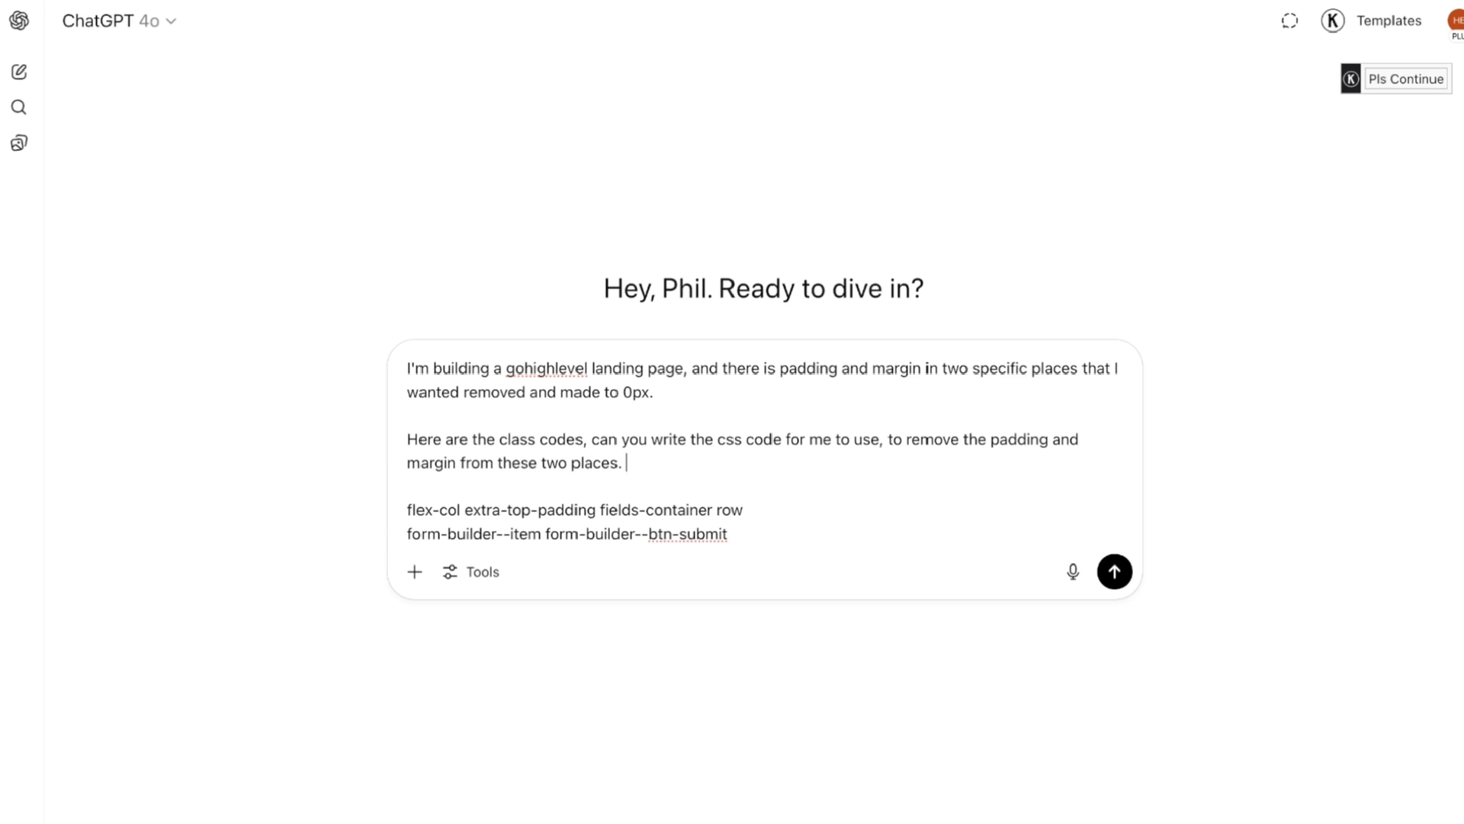
{"action": "key", "text": "Return"}
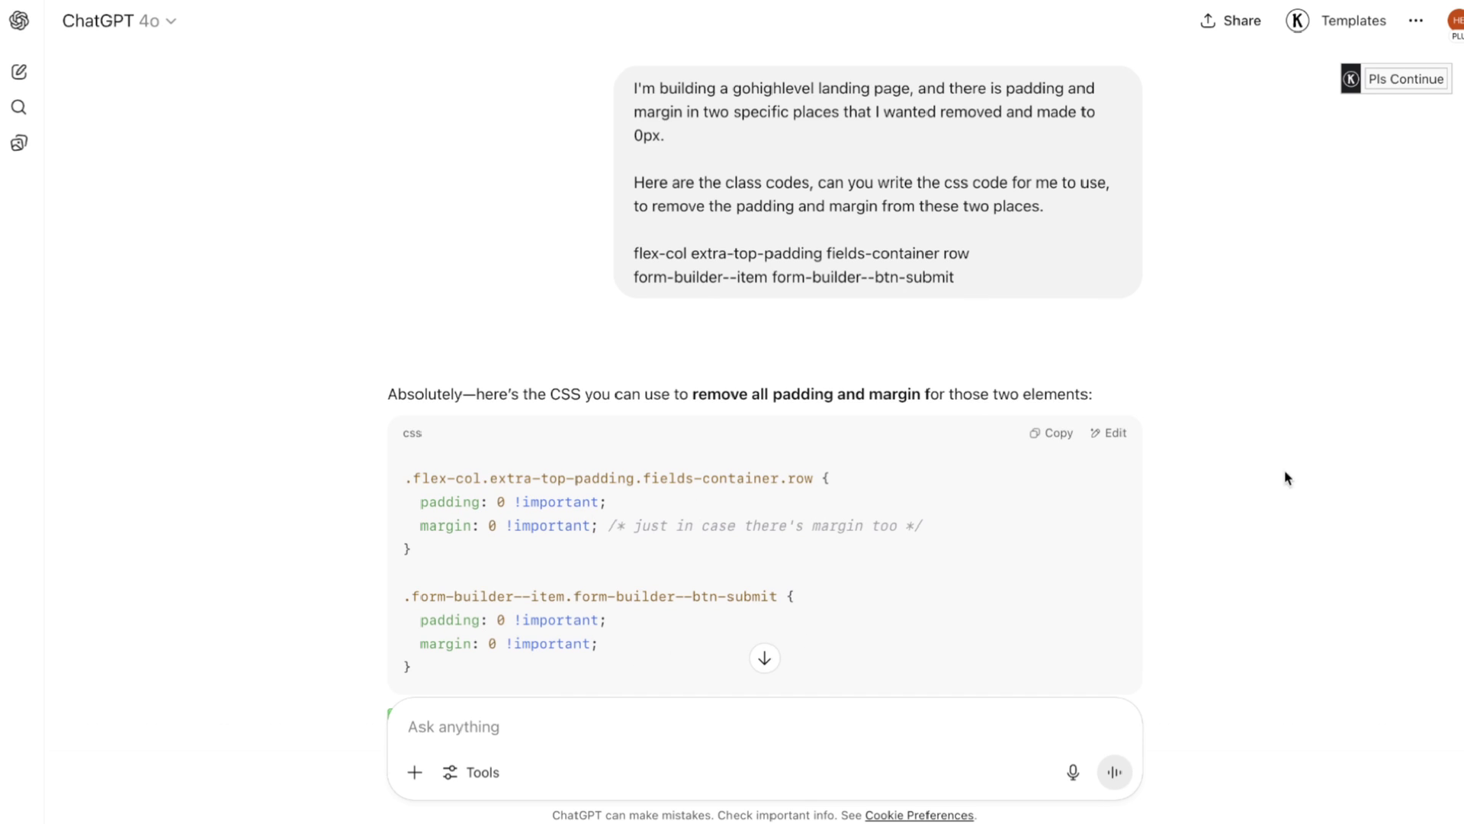
- Copy the generated CSS into the form's custom CSS in the form builder and save the form
{"action": "left_click", "coordinate": [1061, 442]}
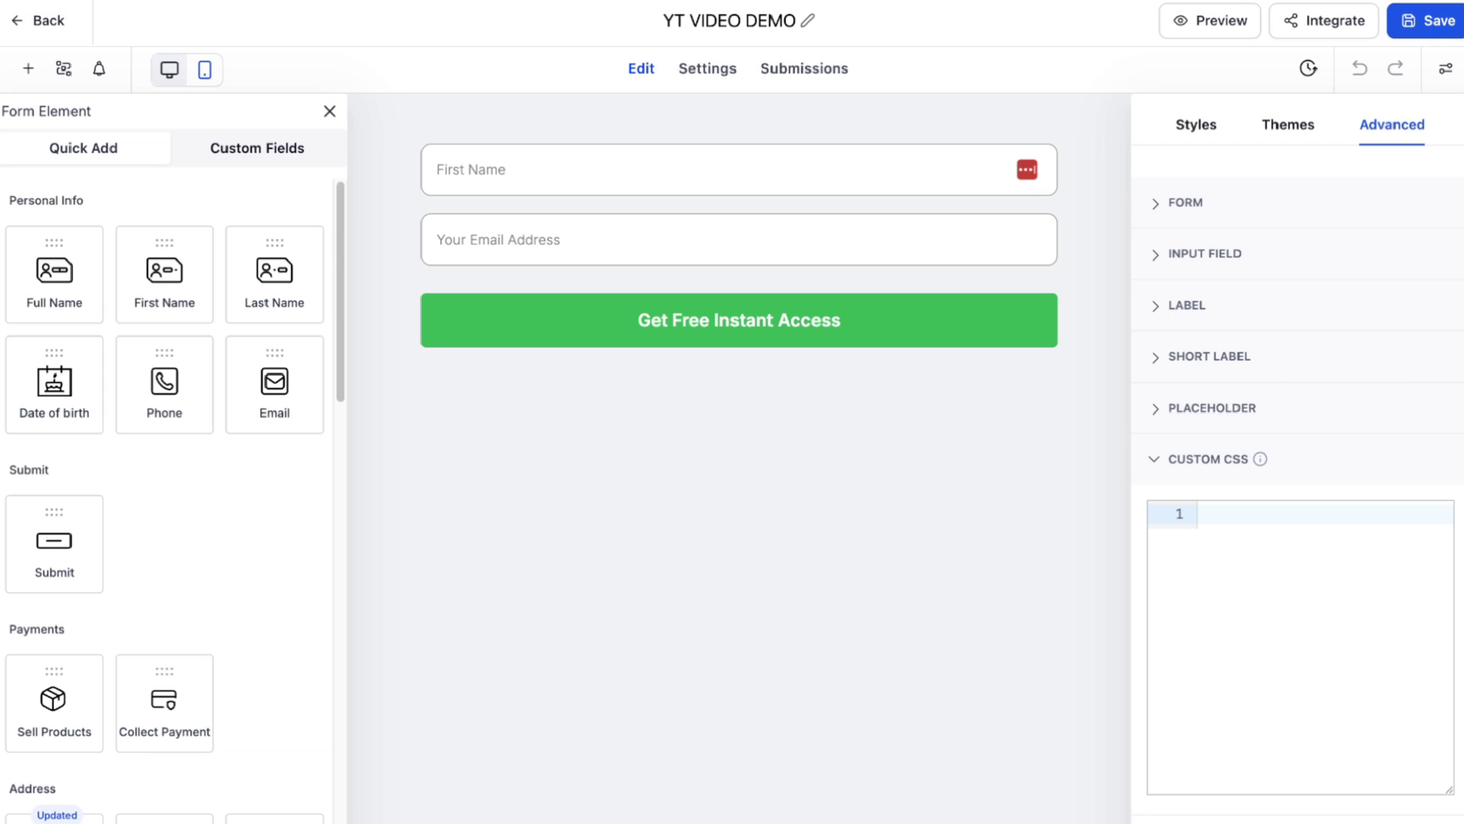
{"action": "left_click", "coordinate": [1196, 124]}
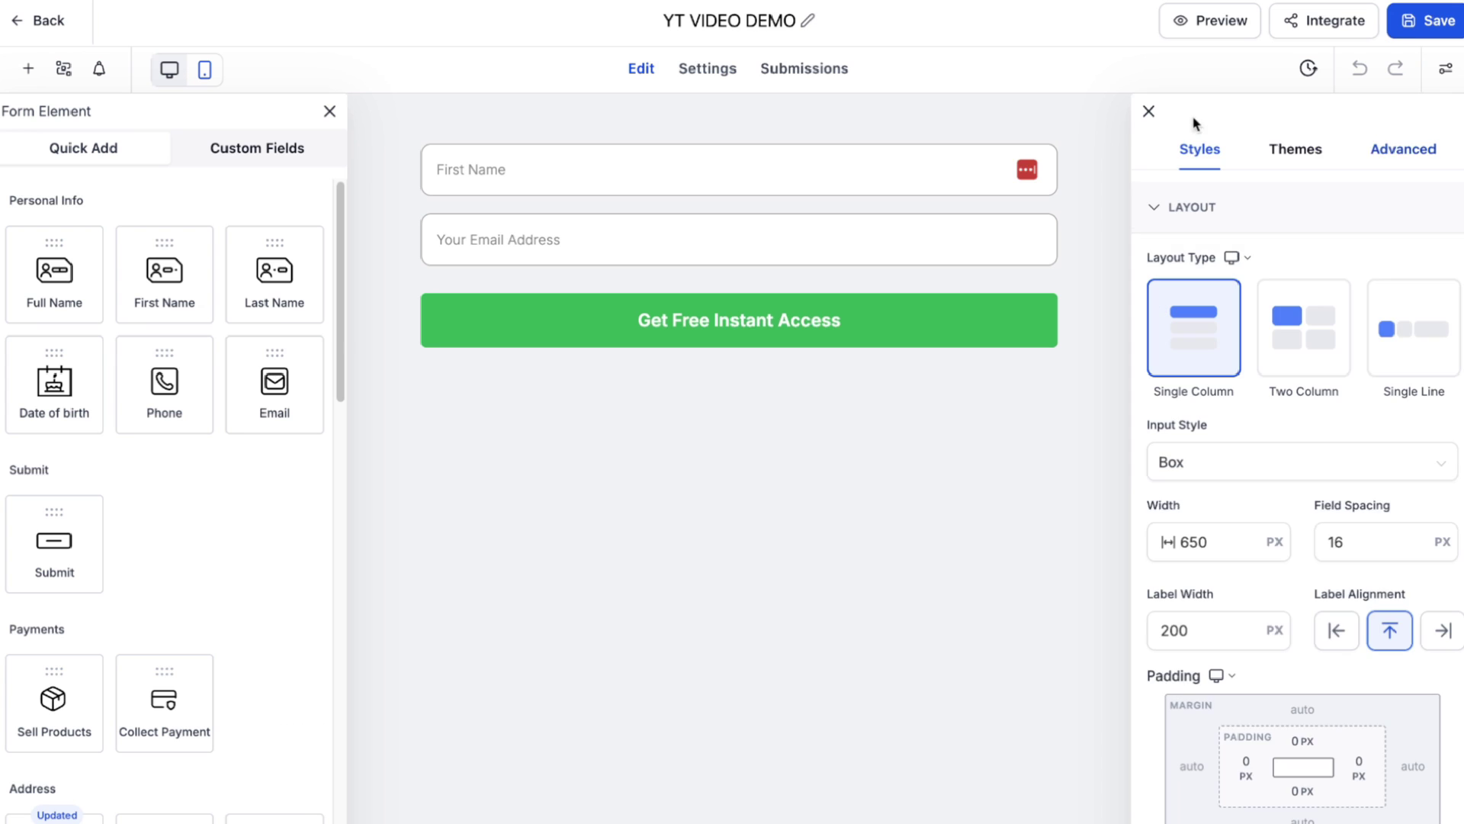
{"action": "left_click", "coordinate": [1399, 151]}
{"action": "scroll", "coordinate": [1334, 472], "scroll_direction": "down", "scroll_amount": 3}
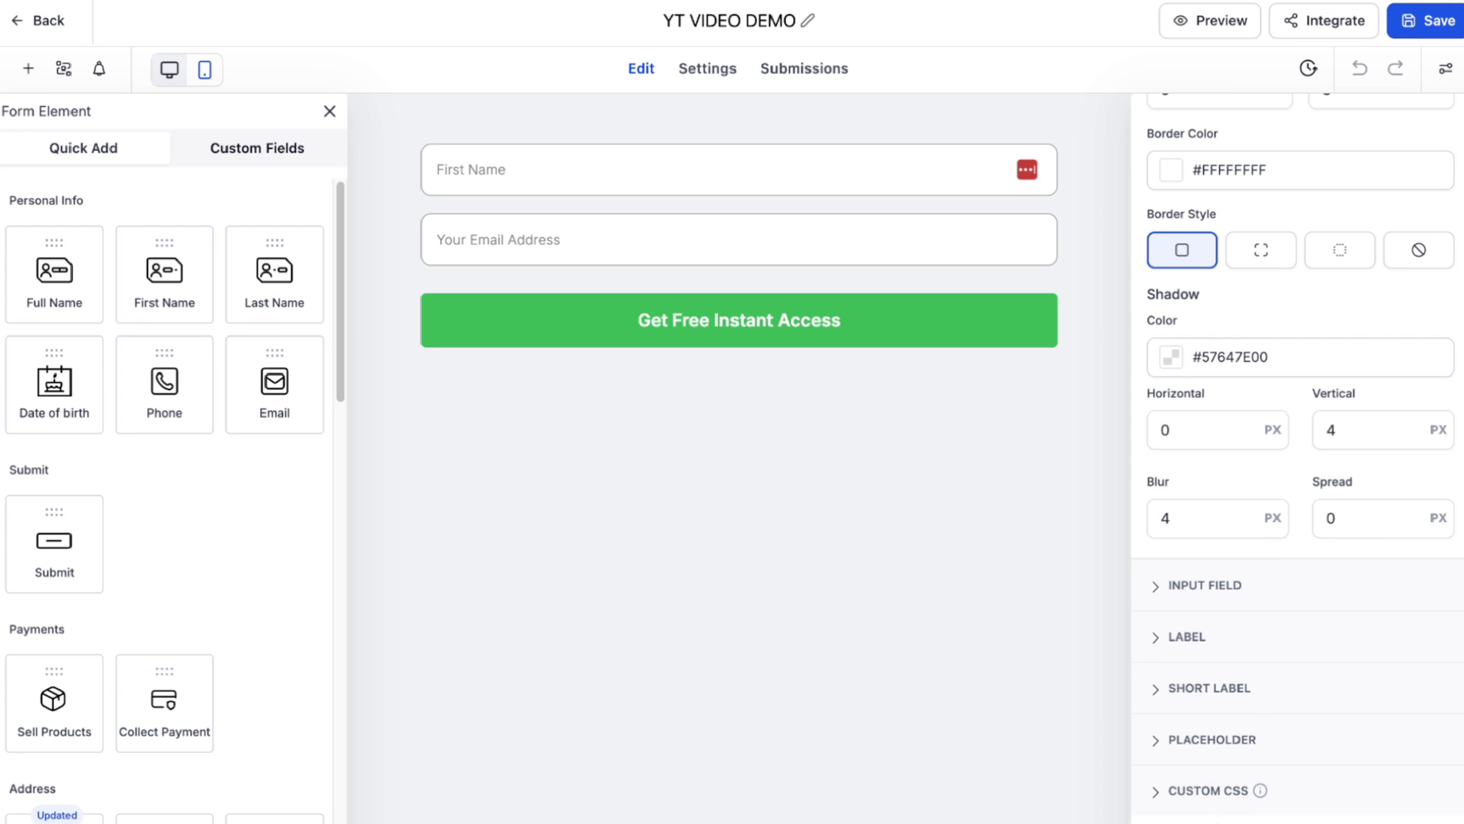
{"action": "left_click", "coordinate": [1213, 792]}
{"action": "left_click", "coordinate": [1228, 574]}
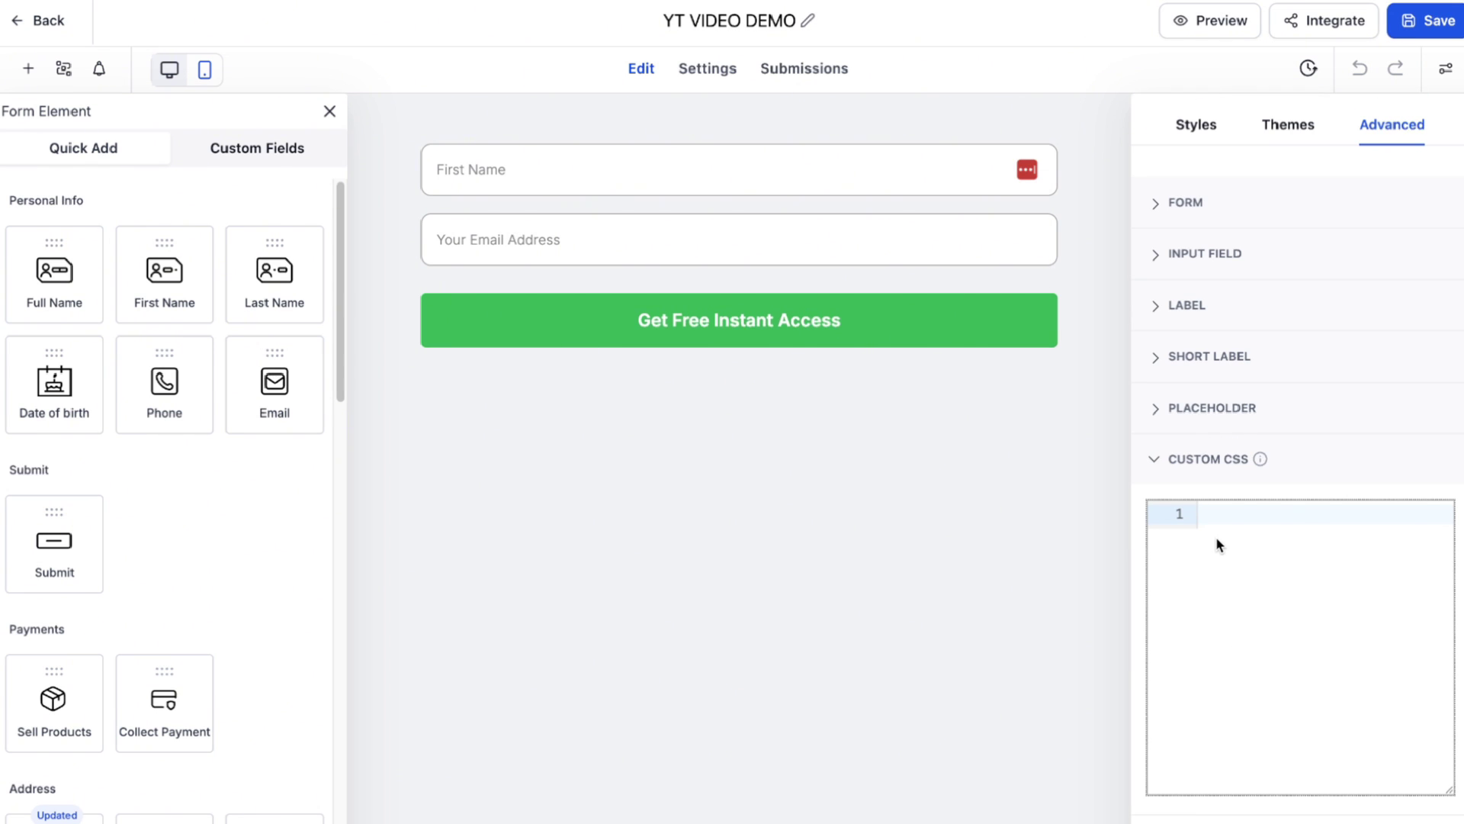
{"action": "key", "text": "ctrl+v"}
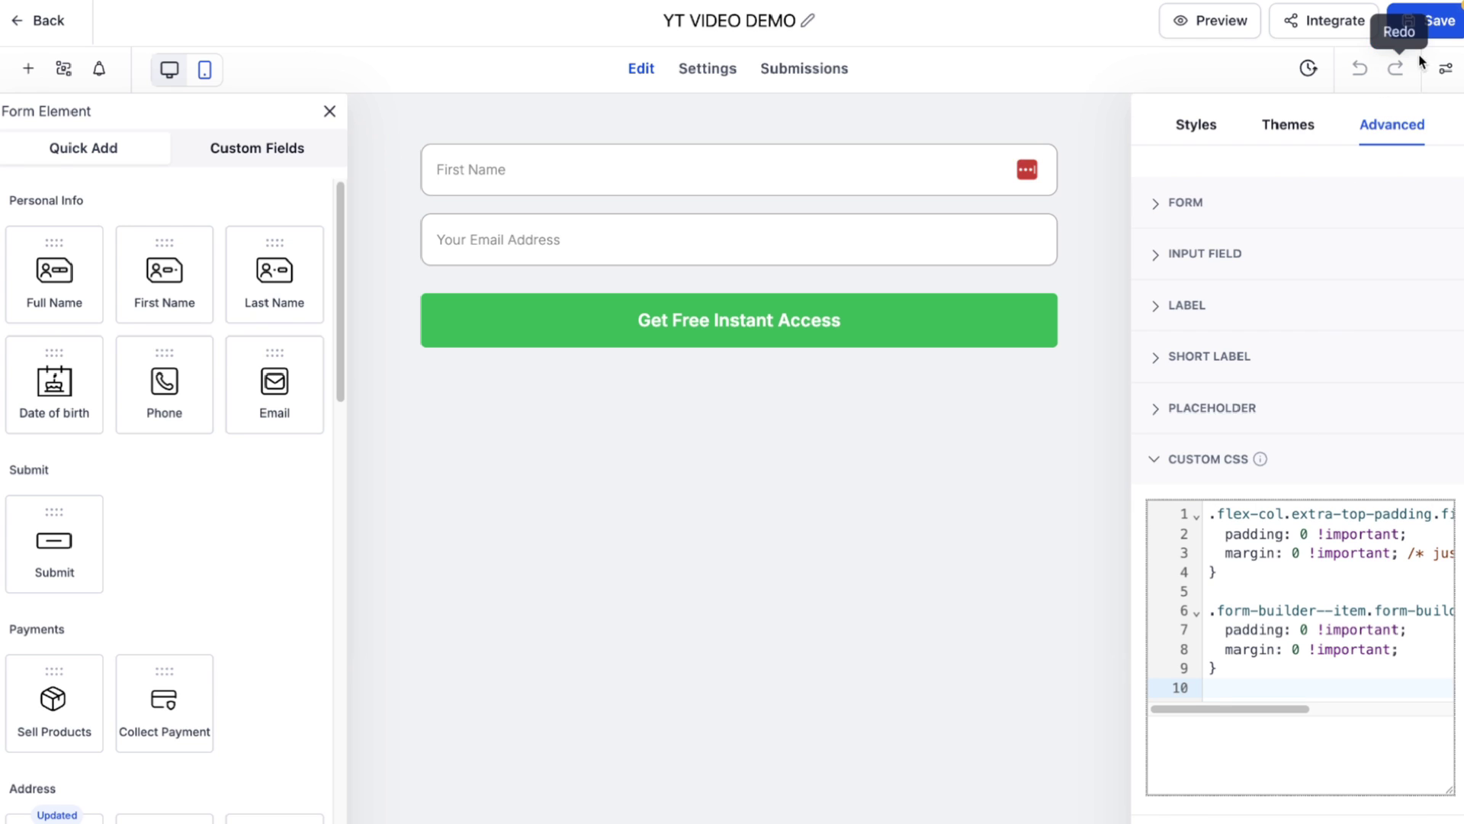
{"action": "left_click", "coordinate": [1411, 29]}
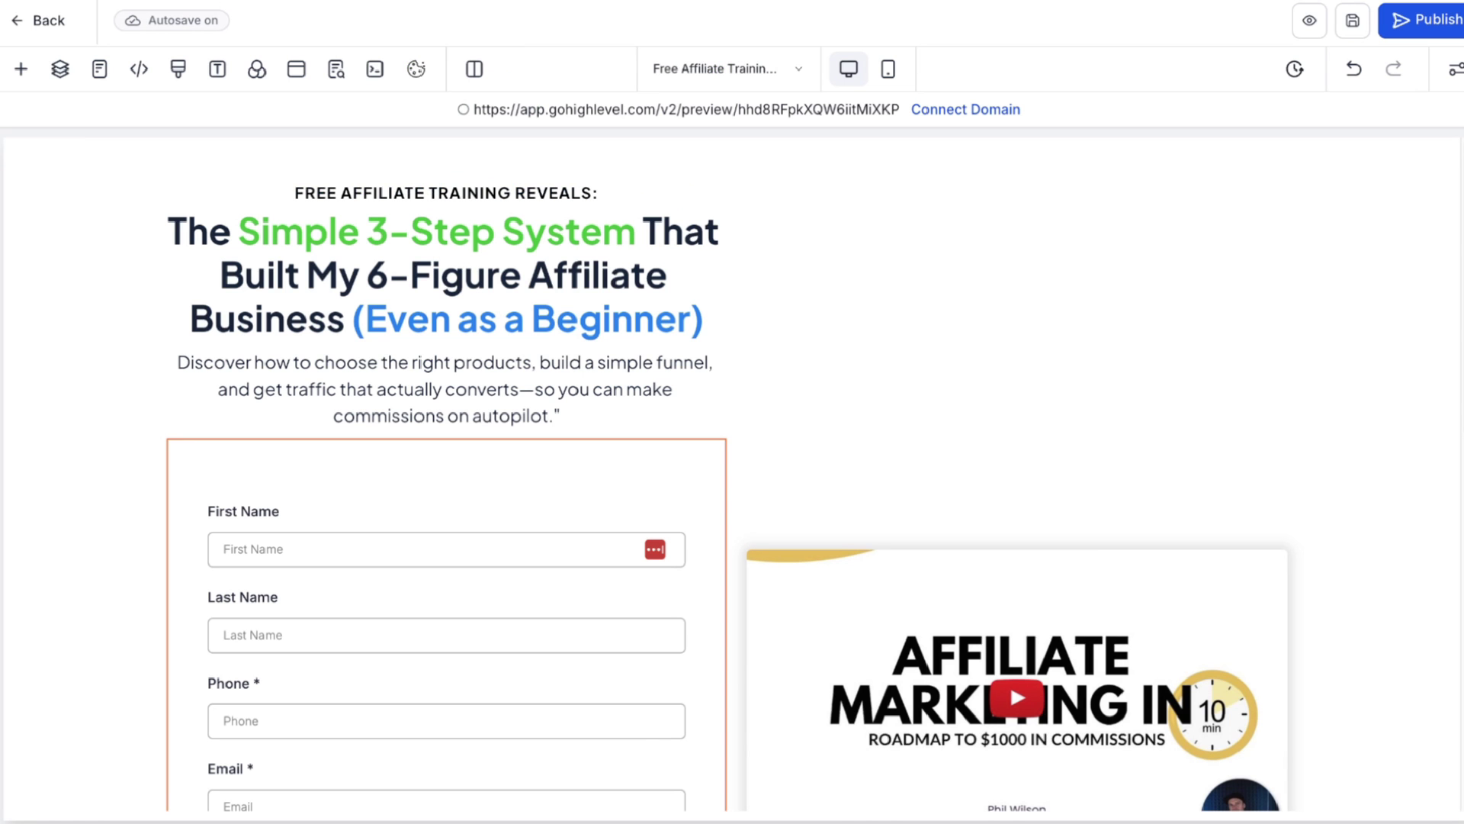
- Reload the landing page editor and set the first column's left and right padding to 10 px each
{"action": "key", "text": "ctrl+r"}
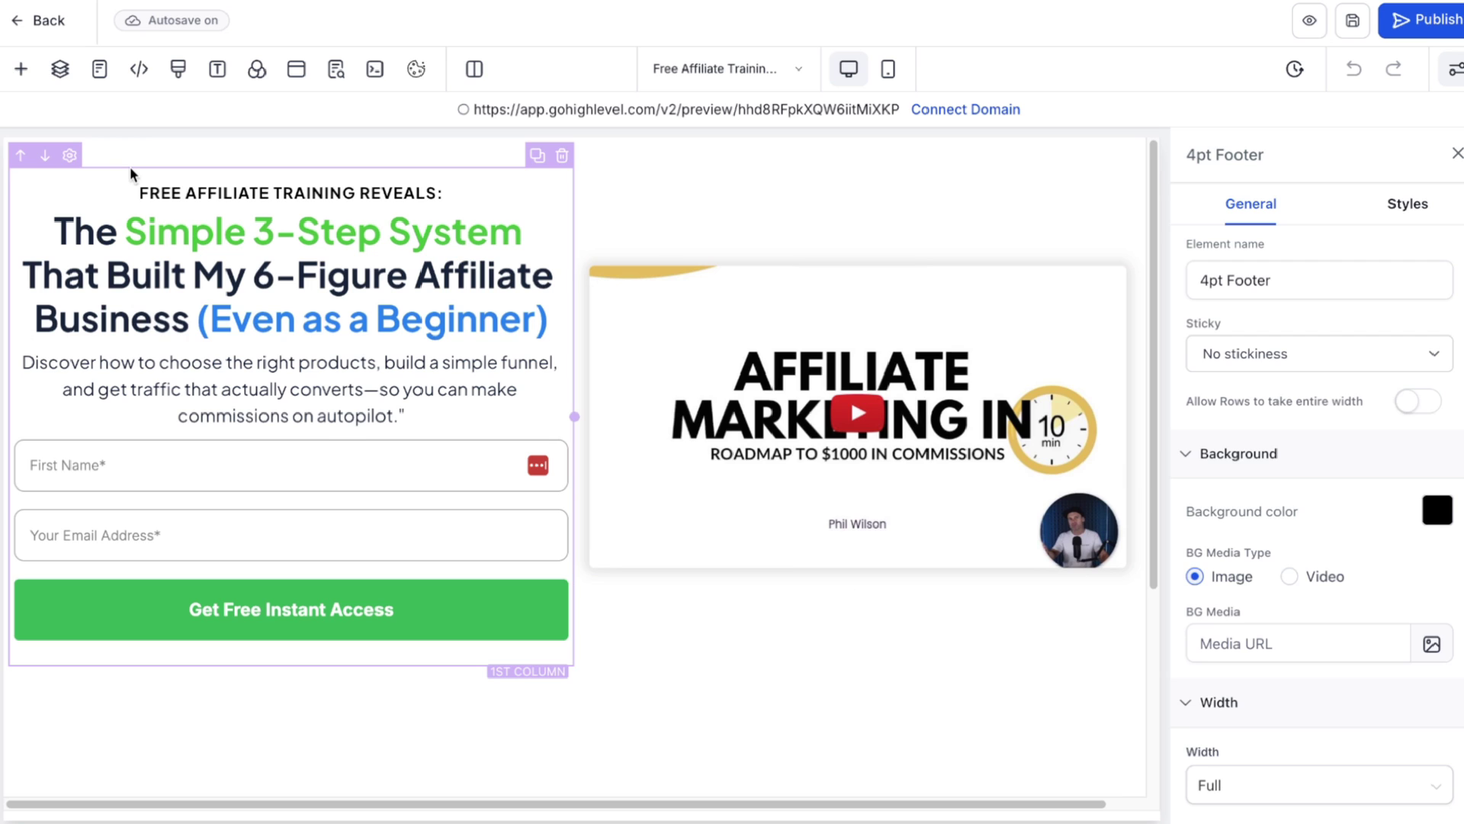
{"action": "left_click", "coordinate": [130, 174]}
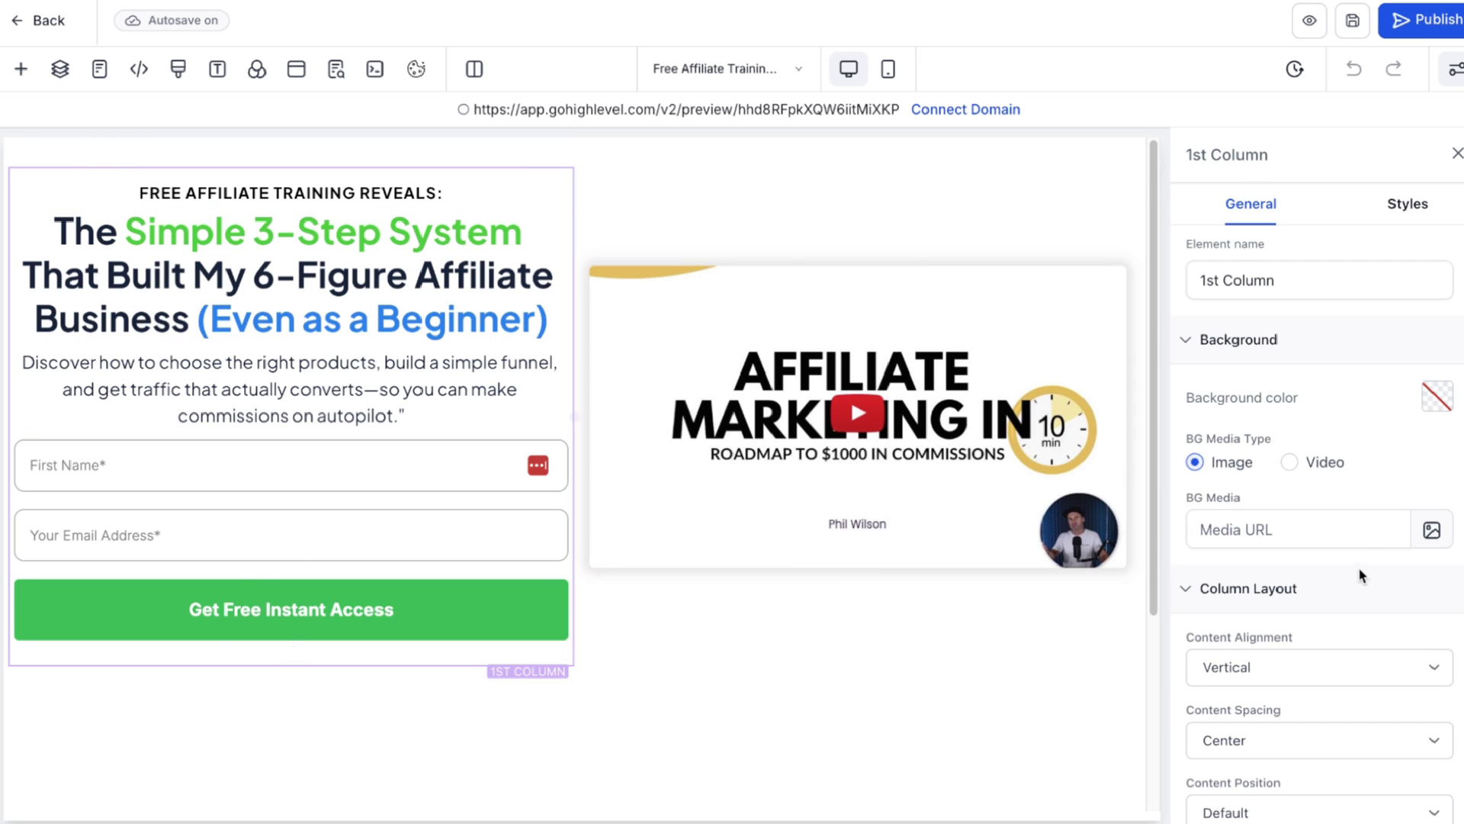
{"action": "scroll", "coordinate": [1360, 531], "scroll_direction": "down", "scroll_amount": 1}
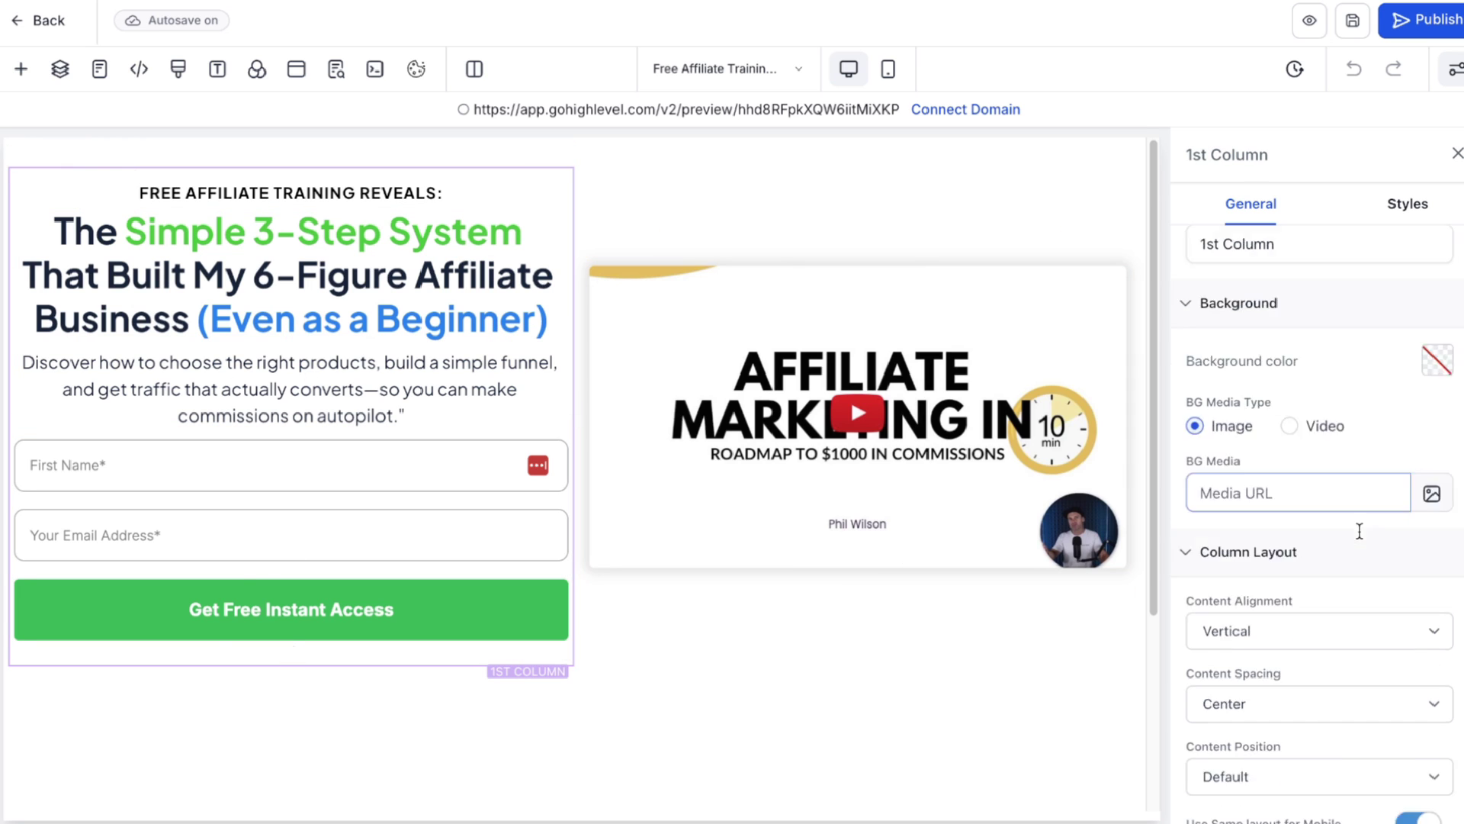
{"action": "left_click", "coordinate": [1408, 202]}
{"action": "left_click", "coordinate": [1380, 294]}
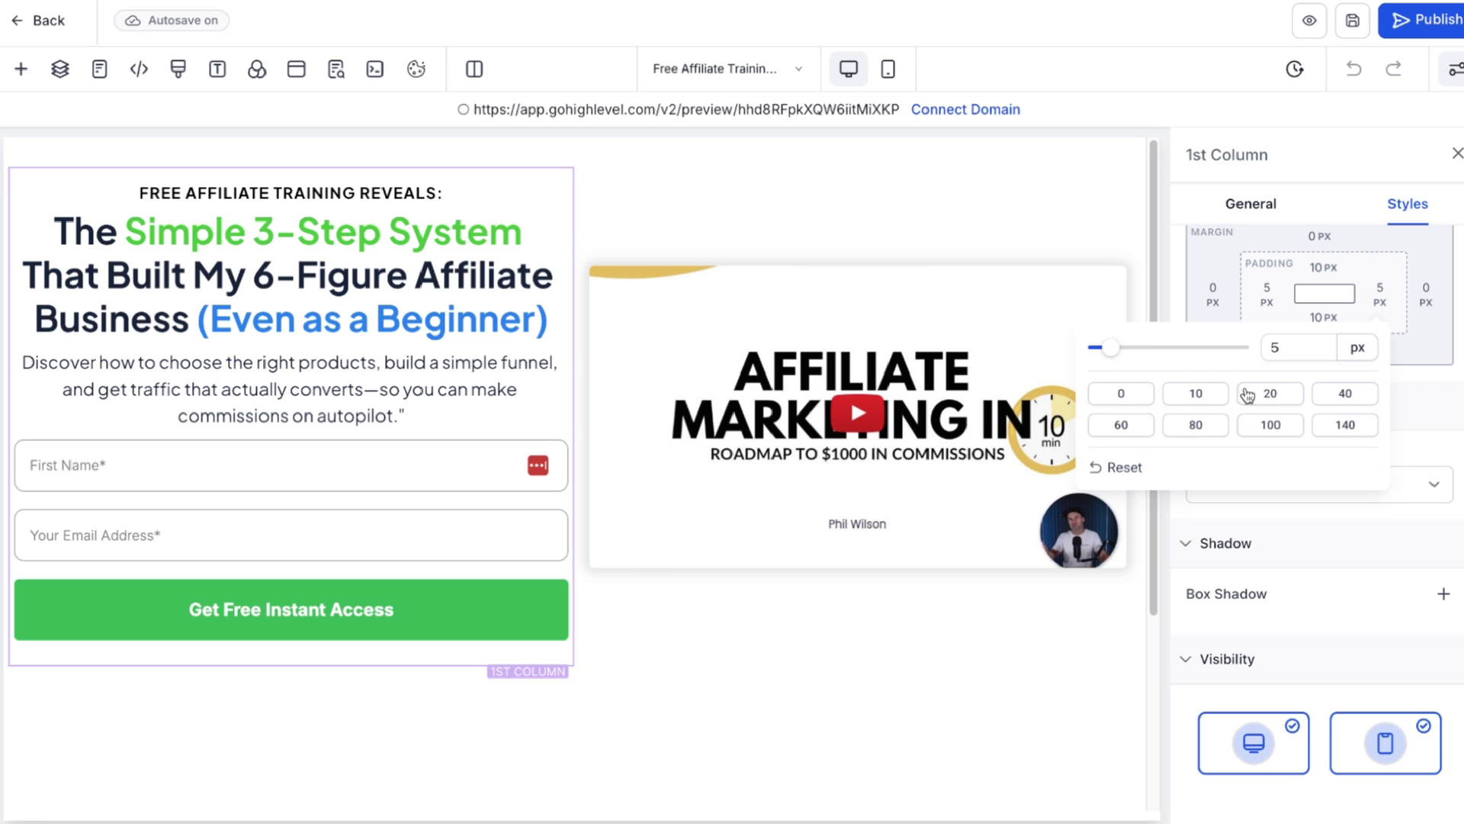
{"action": "left_click", "coordinate": [1212, 395]}
{"action": "left_click", "coordinate": [1267, 295]}
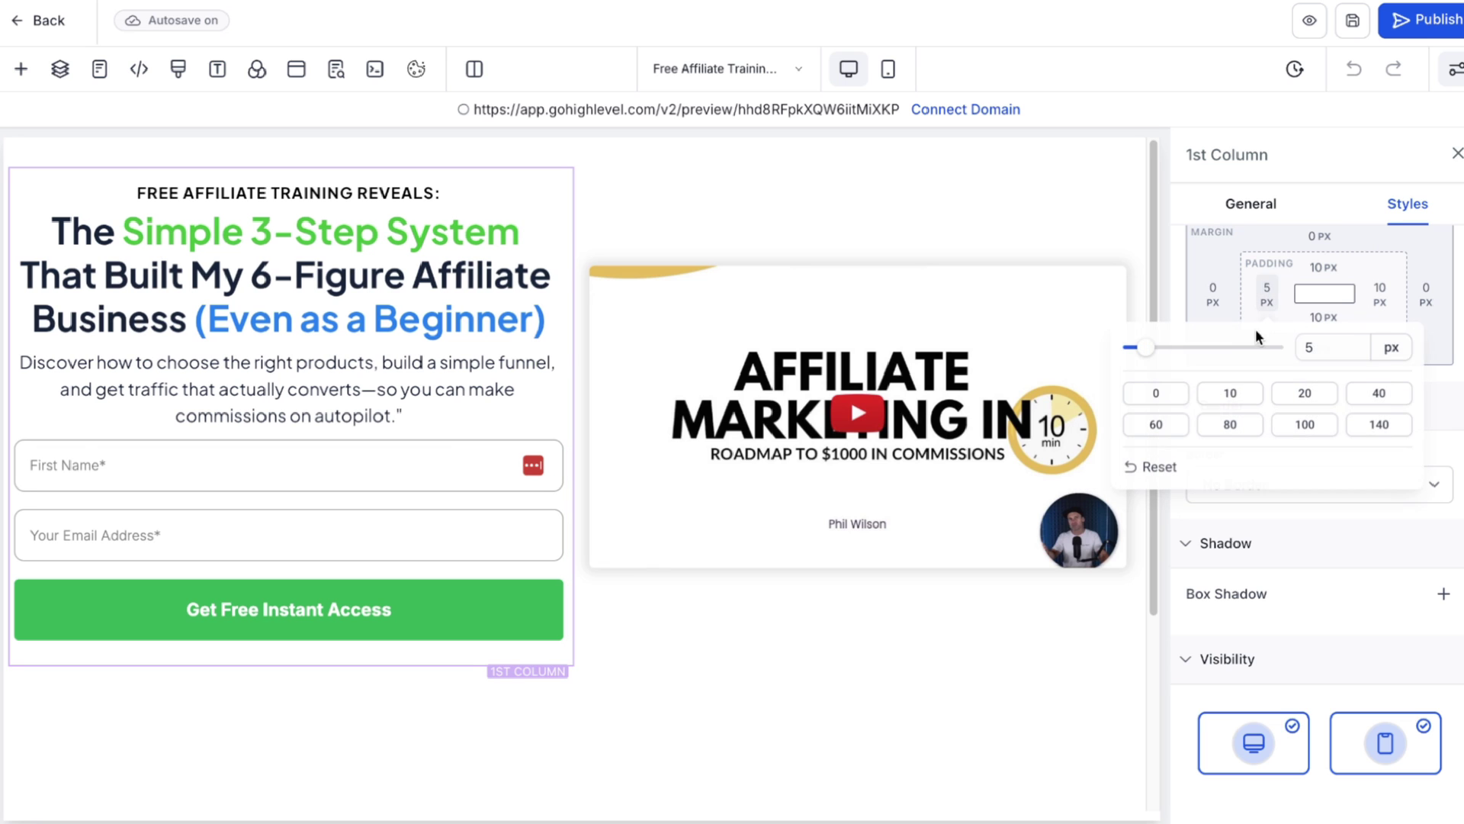
{"action": "left_click", "coordinate": [1228, 395]}
- Set the bottom padding of the paragraph above the form to 5 px and publish the page
{"action": "left_click", "coordinate": [359, 412]}
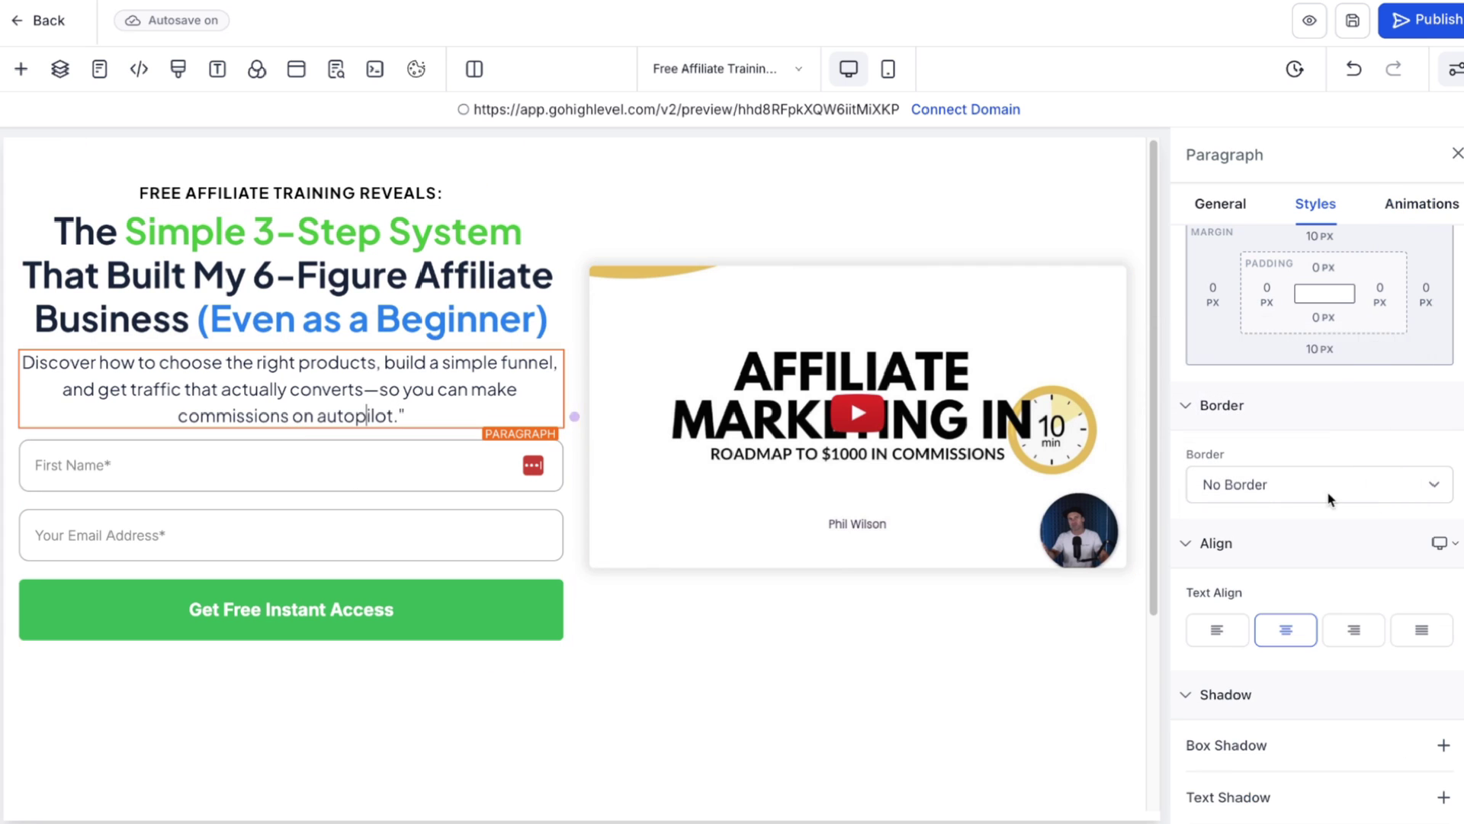
{"action": "left_click", "coordinate": [1324, 317]}
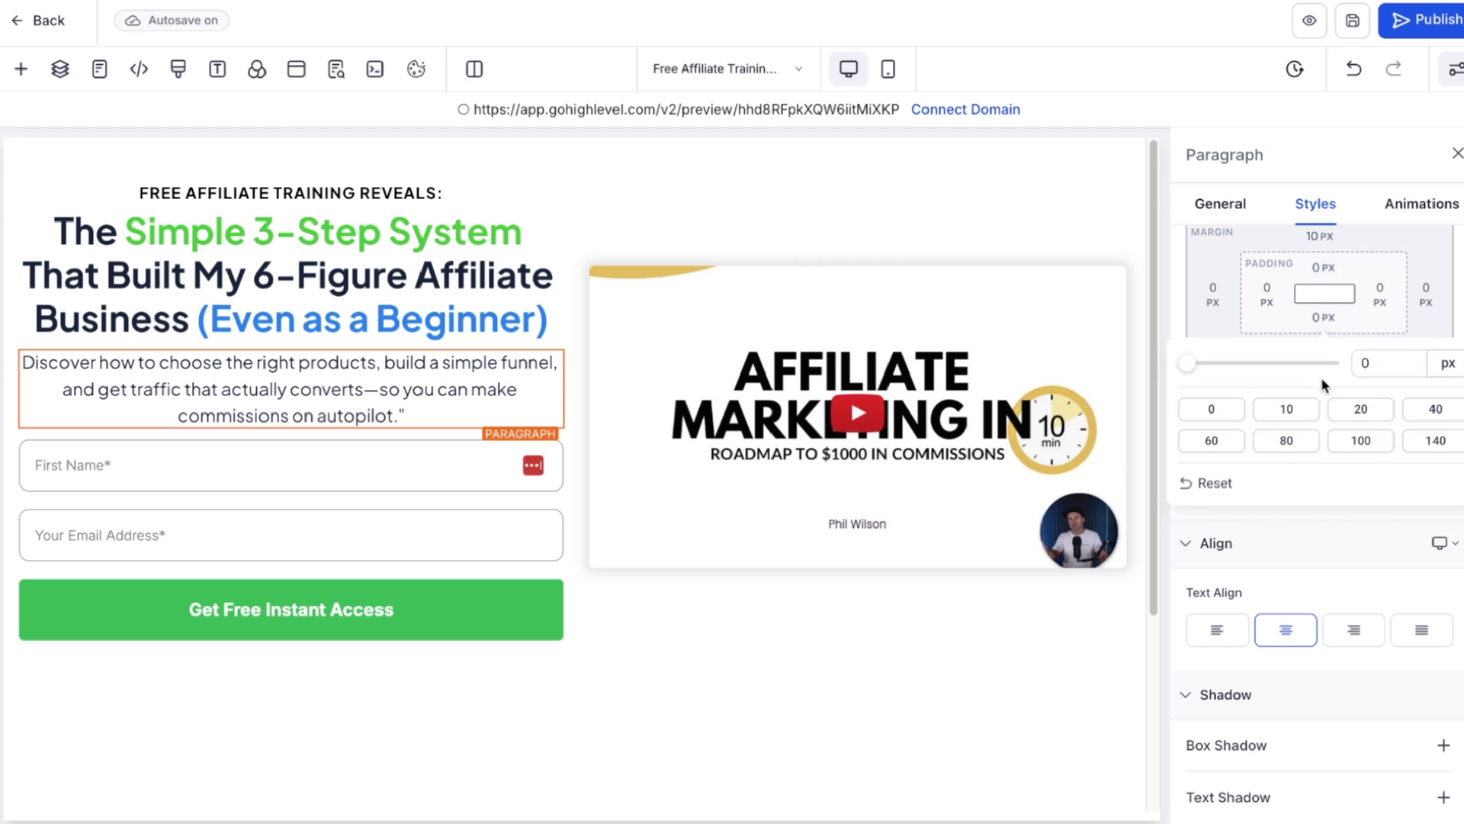
{"action": "type", "text": "5"}
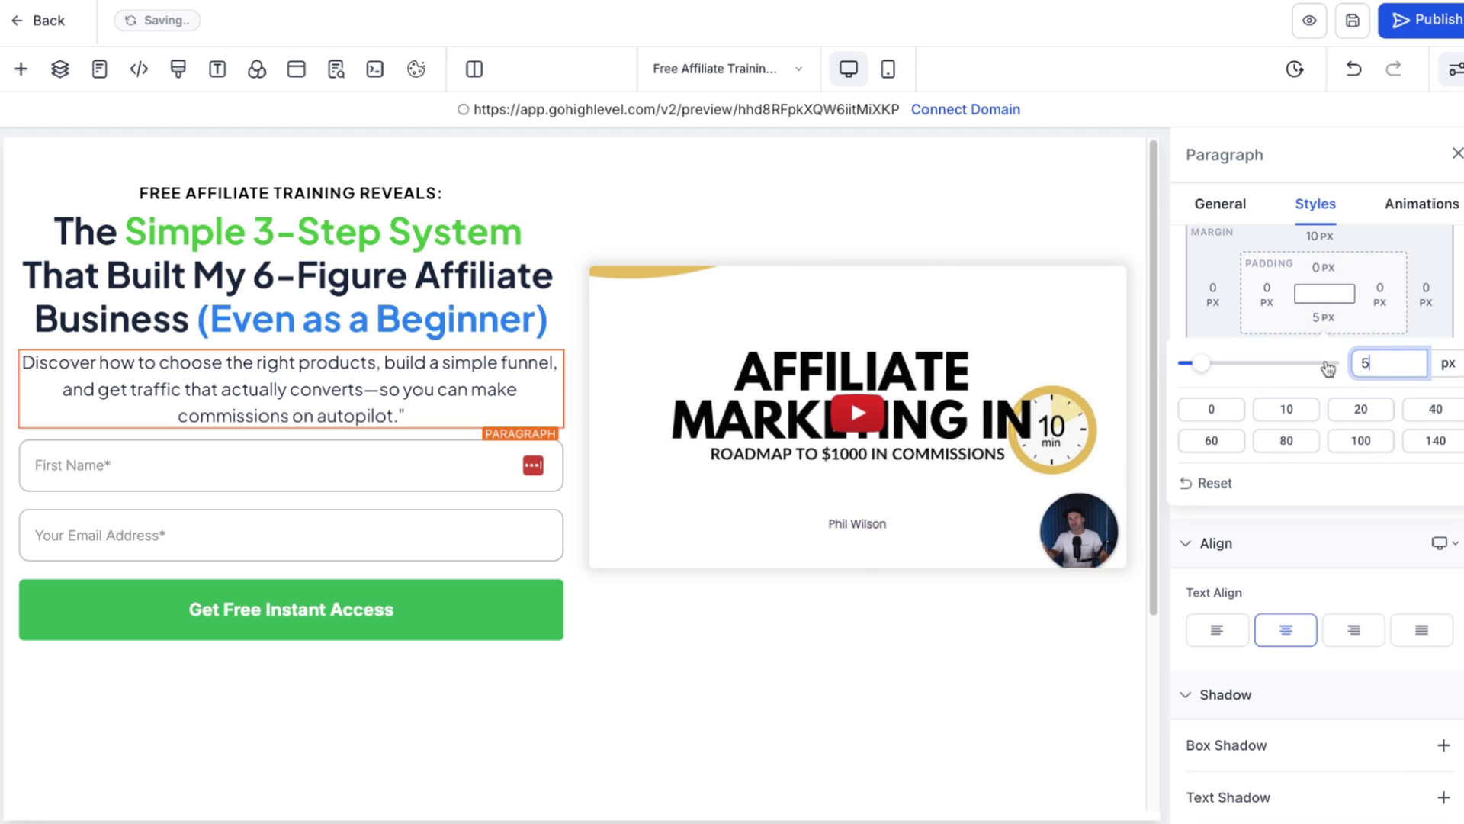
{"action": "key", "text": "Return"}
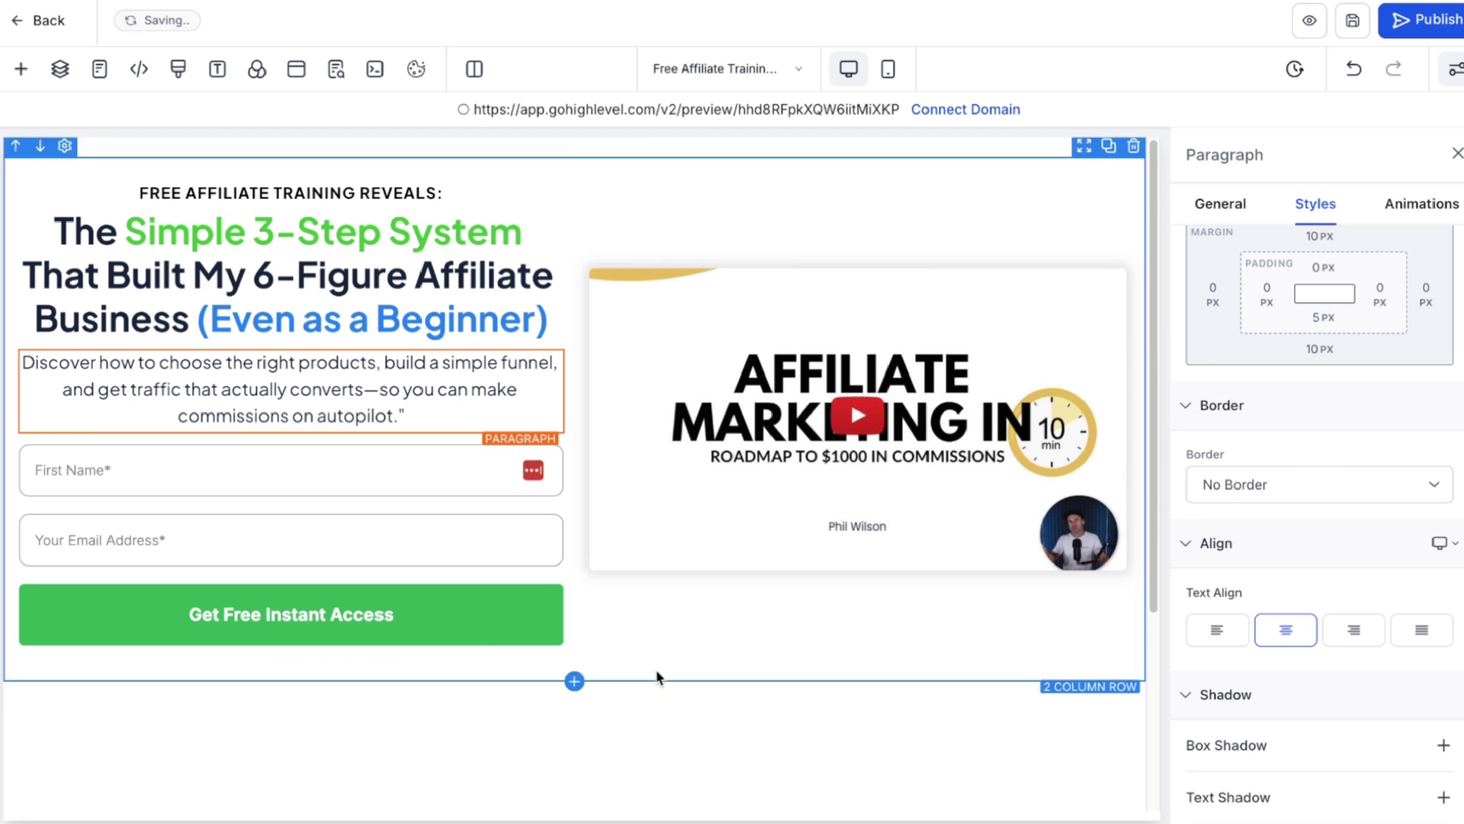
{"action": "left_click", "coordinate": [1399, 23]}
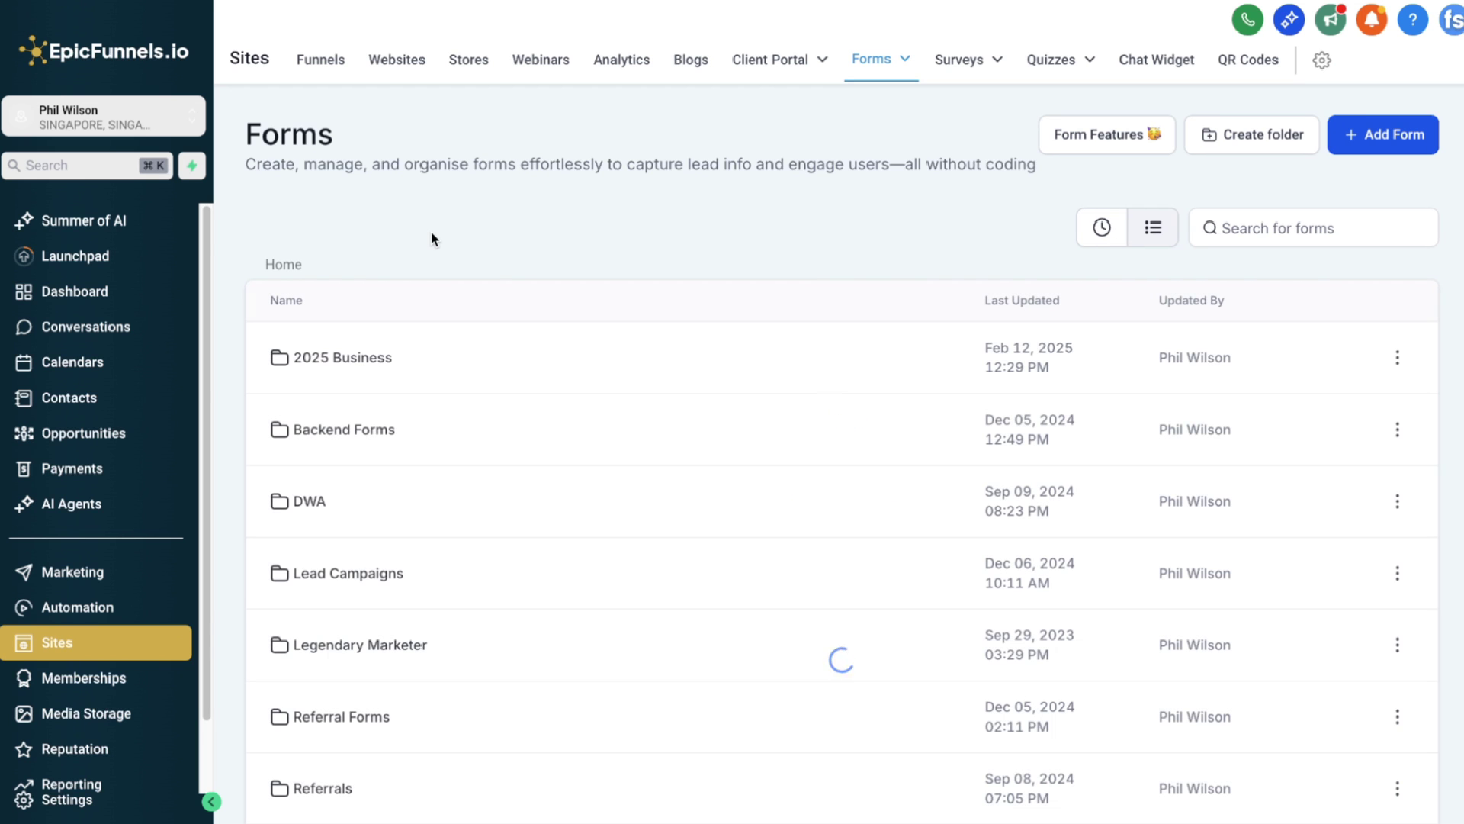
- Search the forms list for "yt" and duplicate the YT VIDEO DEMO form under the name "YT VIDEO DEMO -2"
{"action": "left_click", "coordinate": [1253, 233]}
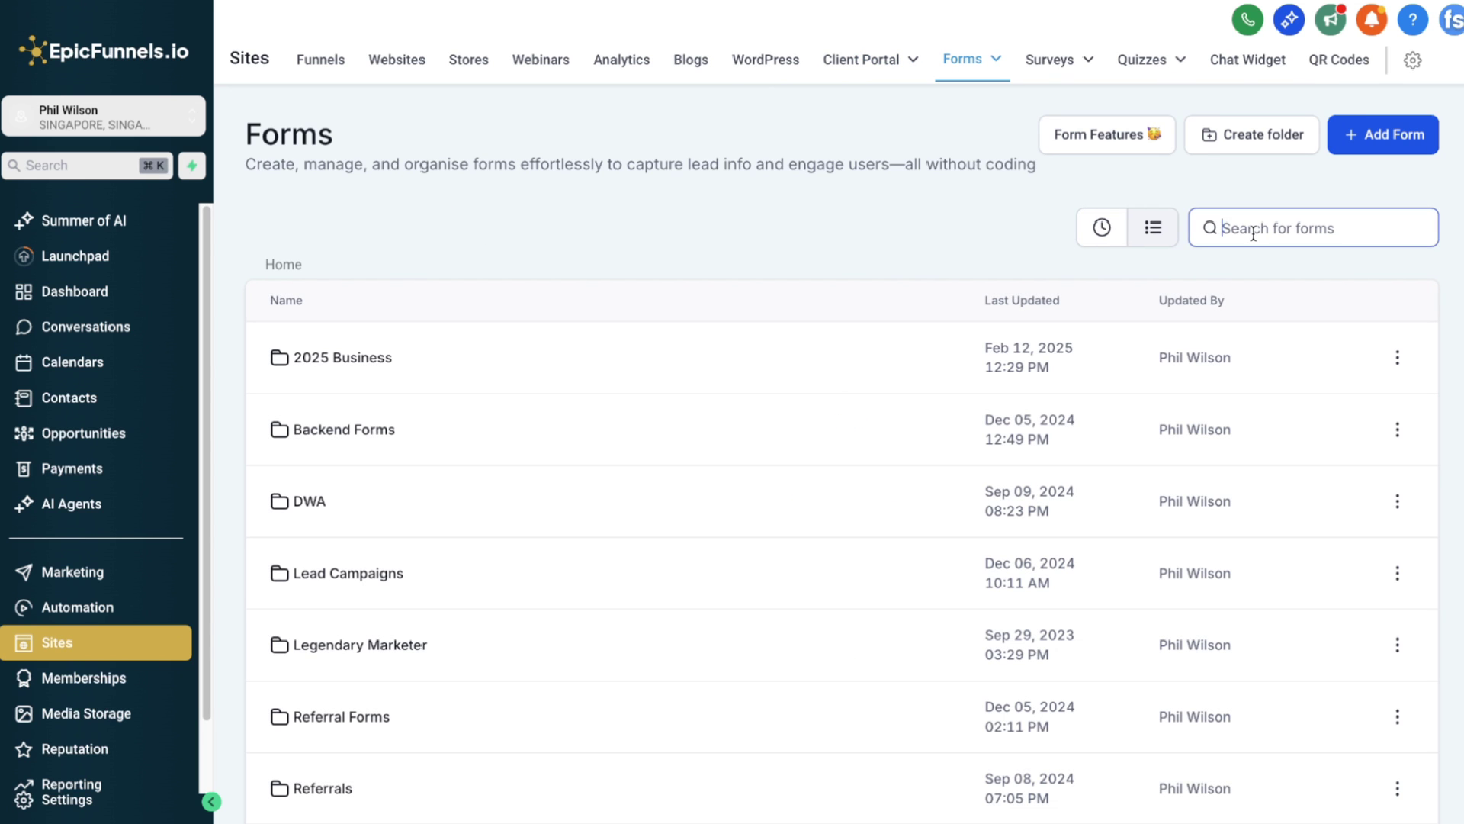
{"action": "type", "text": "yt"}
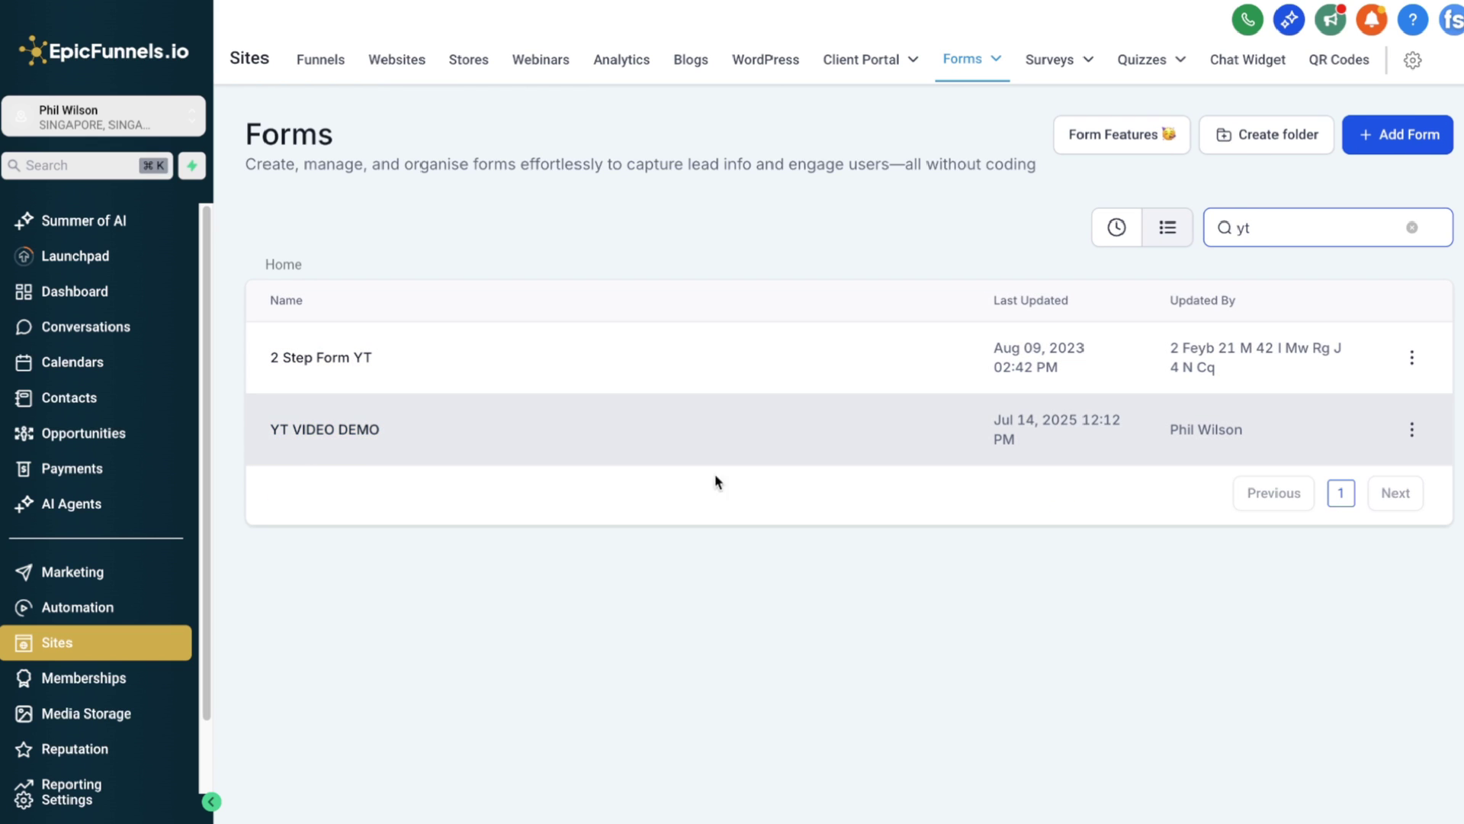
{"action": "left_click", "coordinate": [1403, 433]}
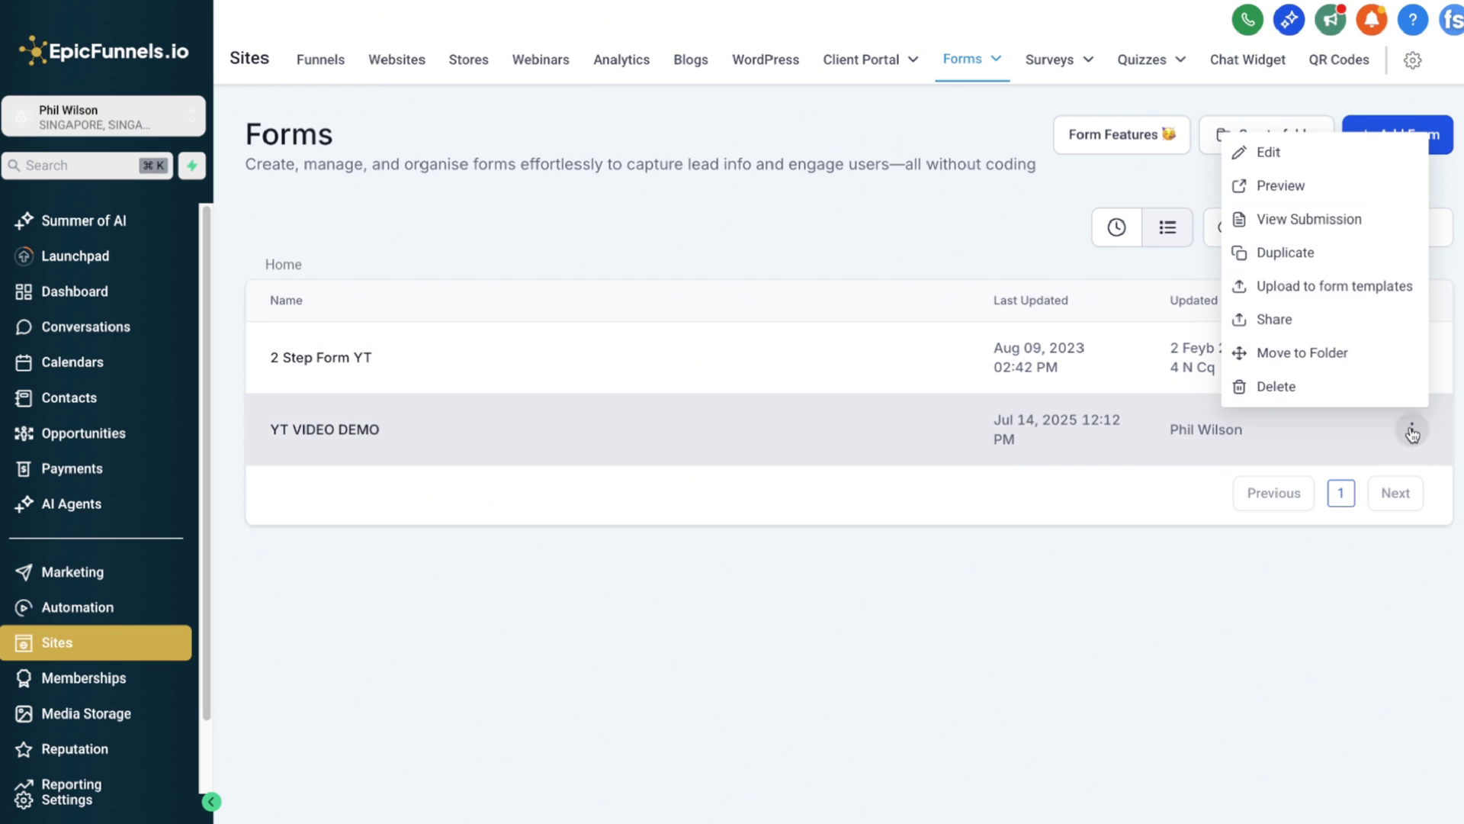
{"action": "left_click", "coordinate": [1301, 261]}
{"action": "double_click", "coordinate": [588, 447]}
{"action": "left_click_drag", "start_coordinate": [635, 450], "coordinate": [769, 462]}
{"action": "type", "text": "2"}
{"action": "left_click", "coordinate": [923, 516]}
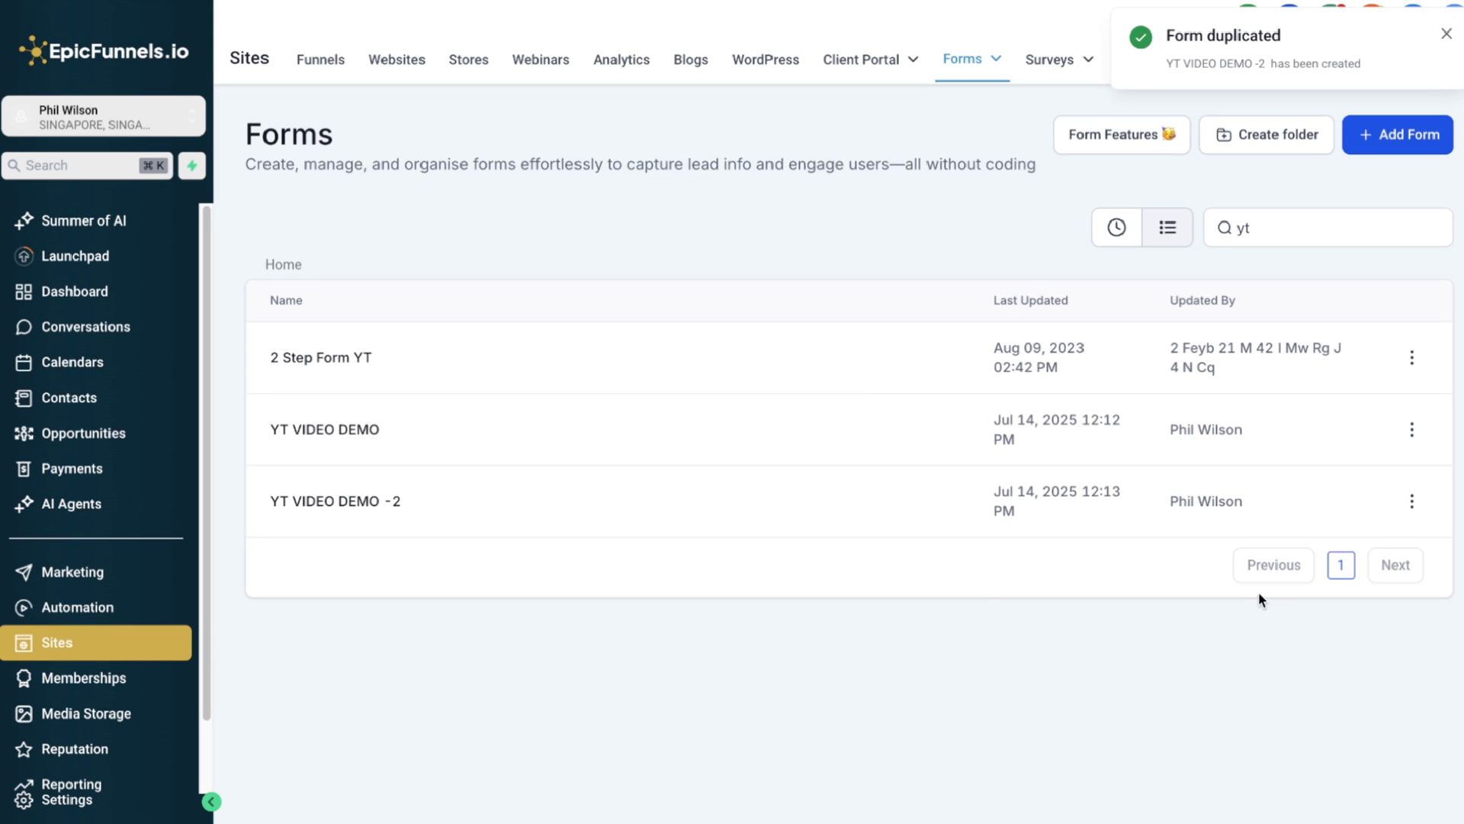
- Open the YT VIDEO DEMO -2 form for editing and review the settings of its Get Free Instant Access button
{"action": "left_click", "coordinate": [381, 502]}
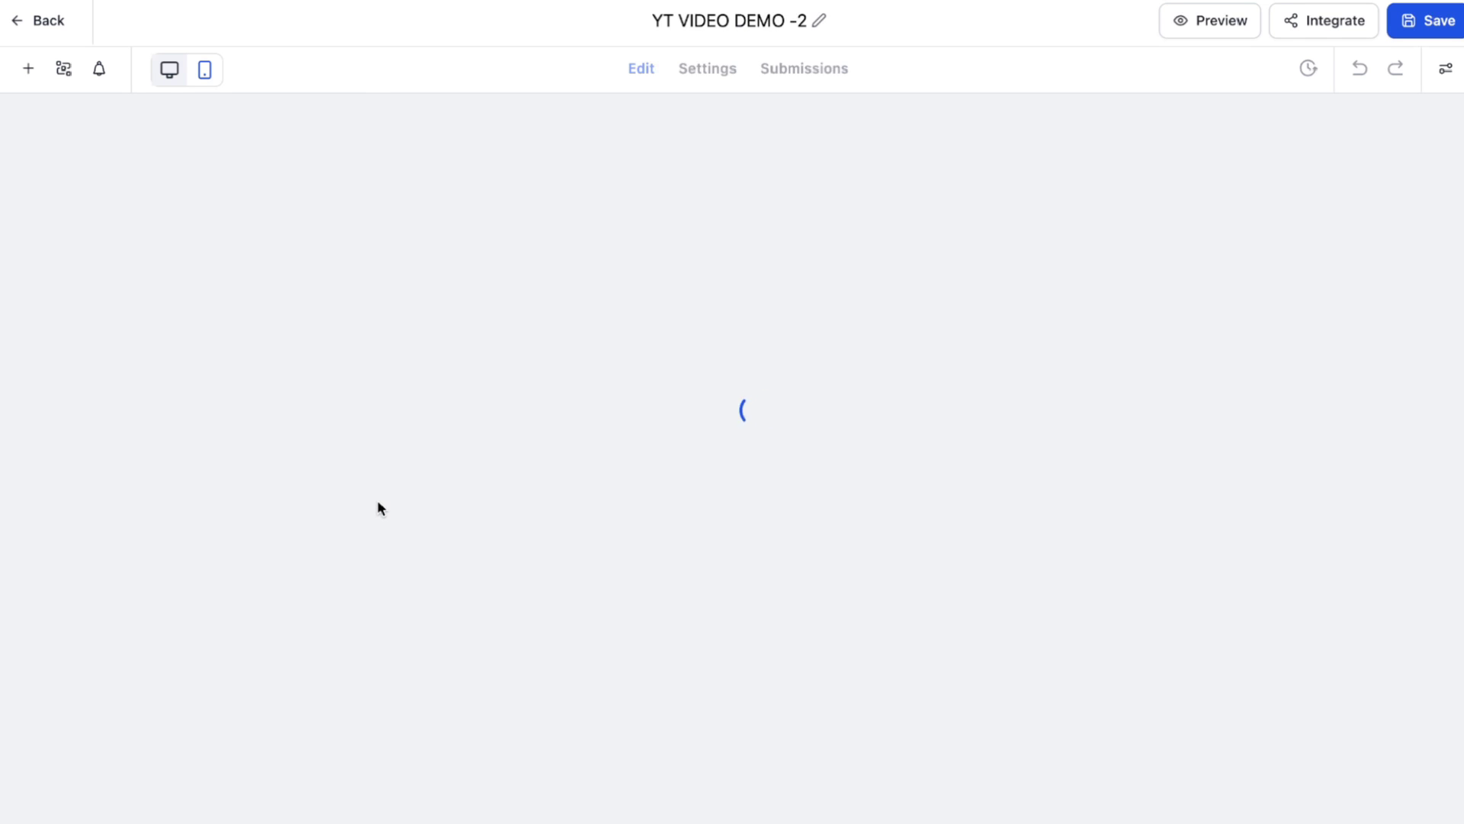
{"action": "left_click", "coordinate": [781, 326]}
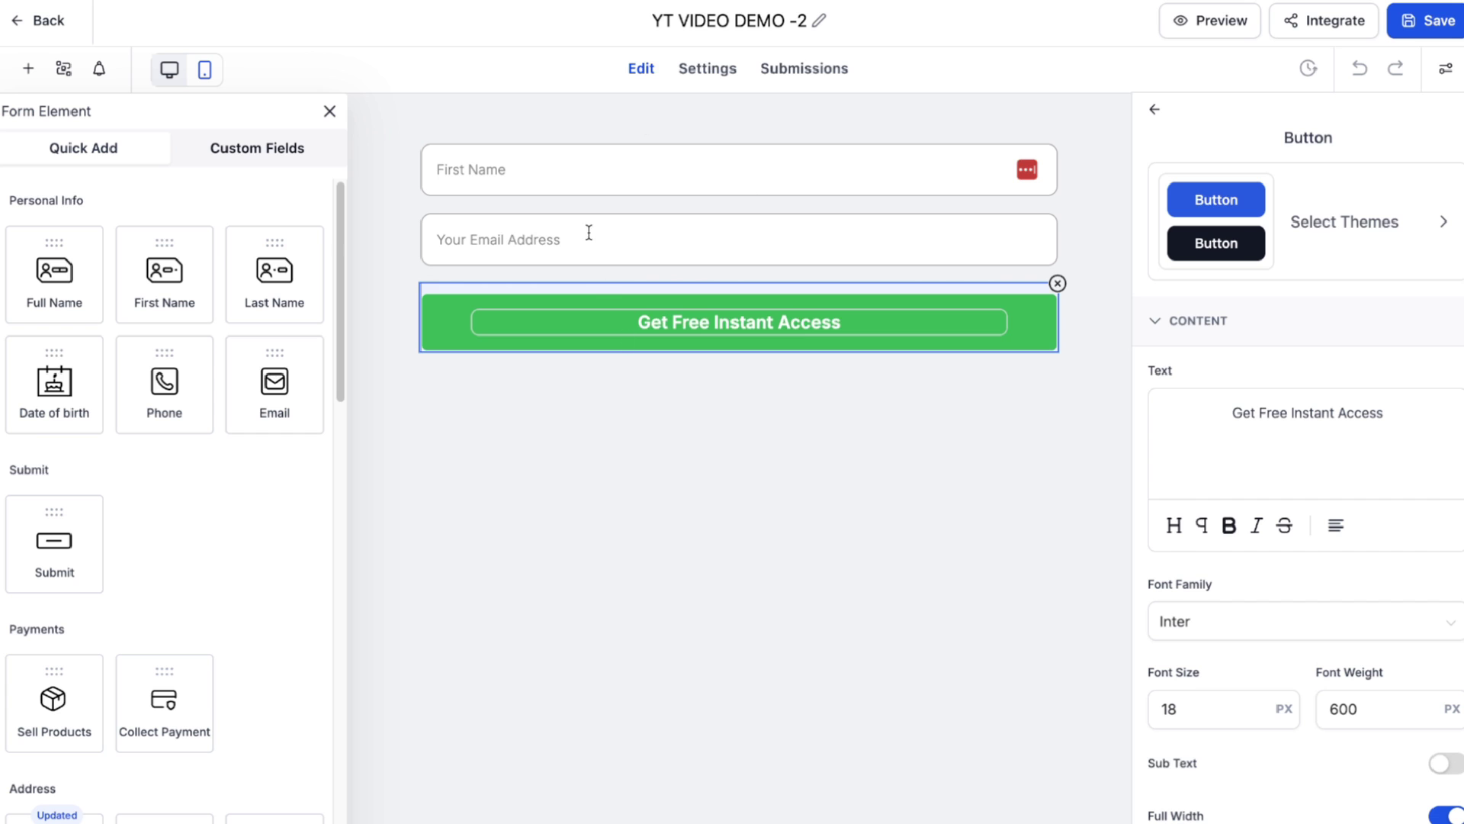
{"action": "scroll", "coordinate": [1297, 397], "scroll_direction": "down", "scroll_amount": 4}
{"action": "scroll", "coordinate": [1373, 328], "scroll_direction": "up", "scroll_amount": 4}
{"action": "left_click", "coordinate": [1155, 112]}
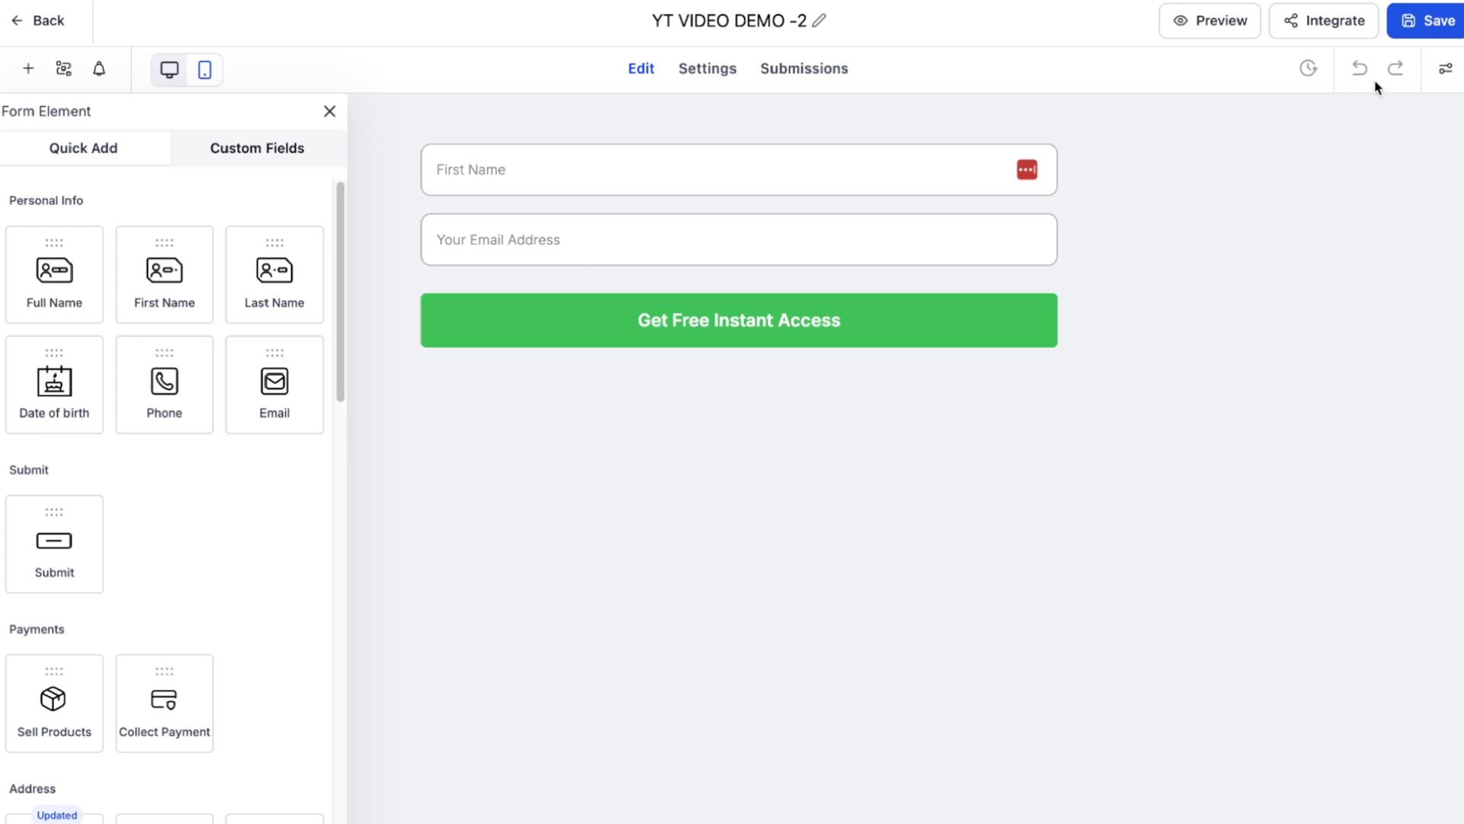
- Display the custom CSS in the duplicated form's advanced styling options to check the copied code
{"action": "left_click", "coordinate": [1445, 69]}
{"action": "left_click", "coordinate": [1398, 148]}
{"action": "scroll", "coordinate": [1278, 707], "scroll_direction": "down", "scroll_amount": 3}
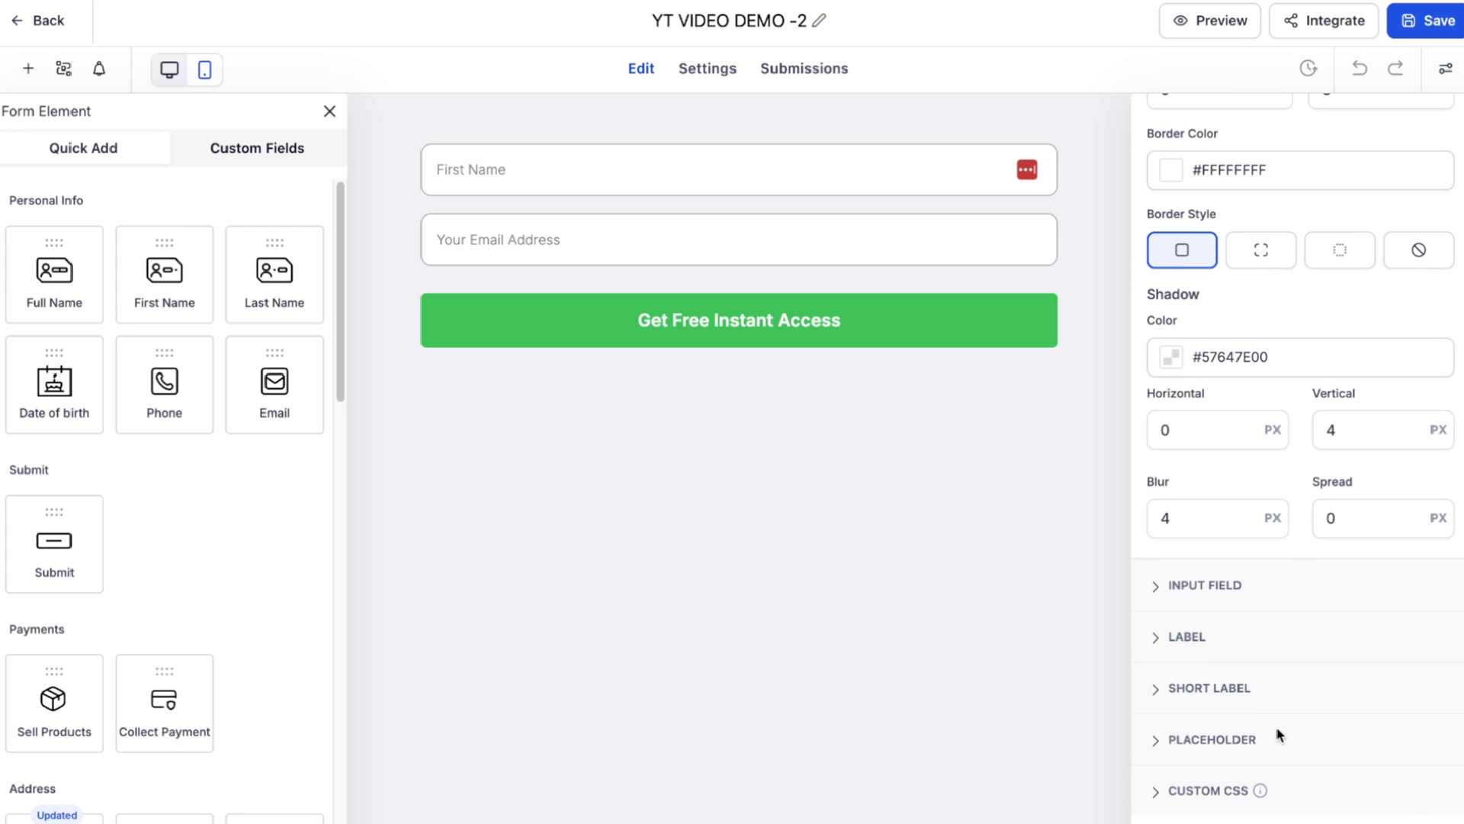
{"action": "left_click", "coordinate": [1260, 790]}
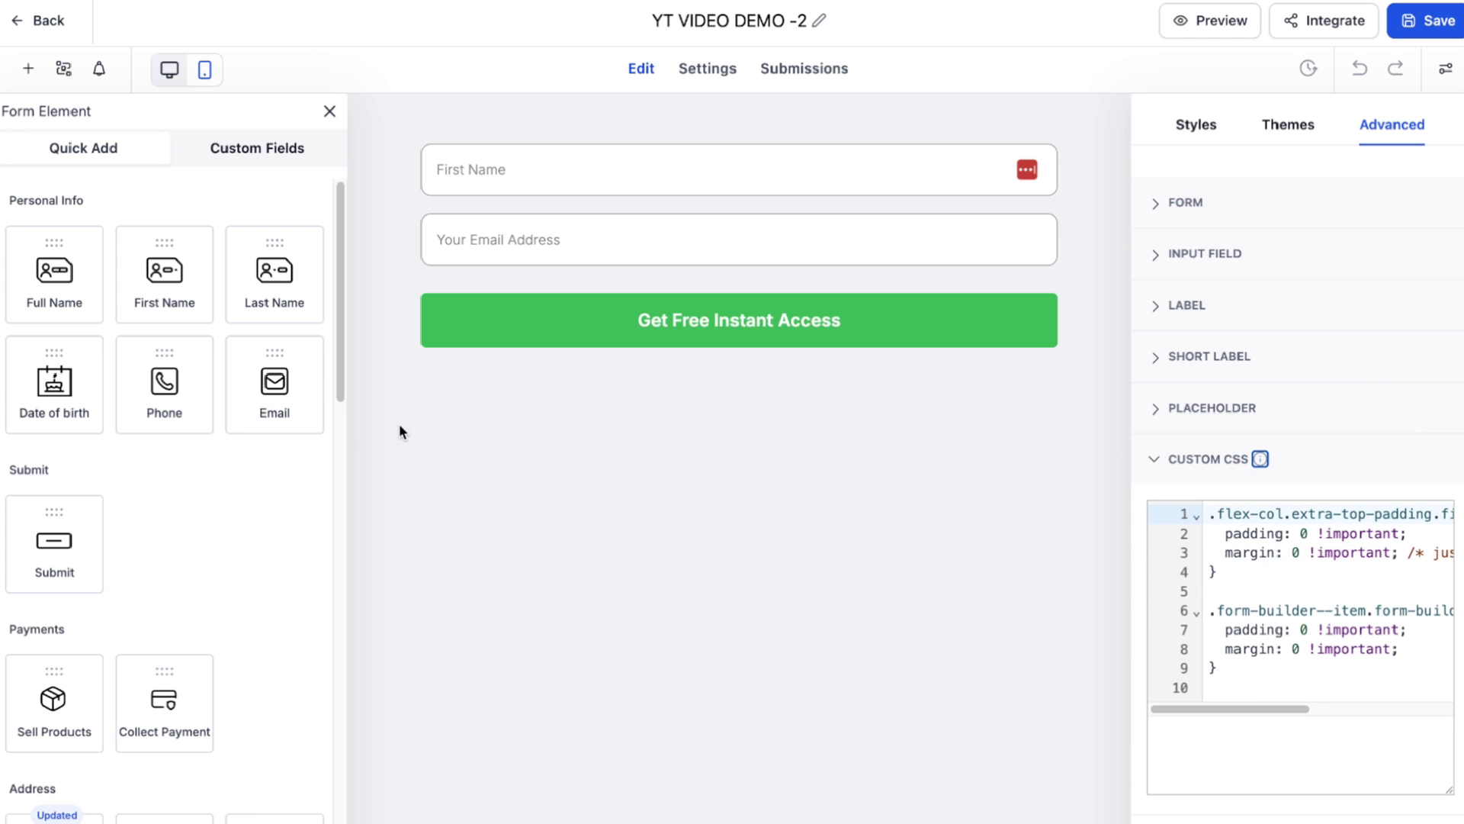